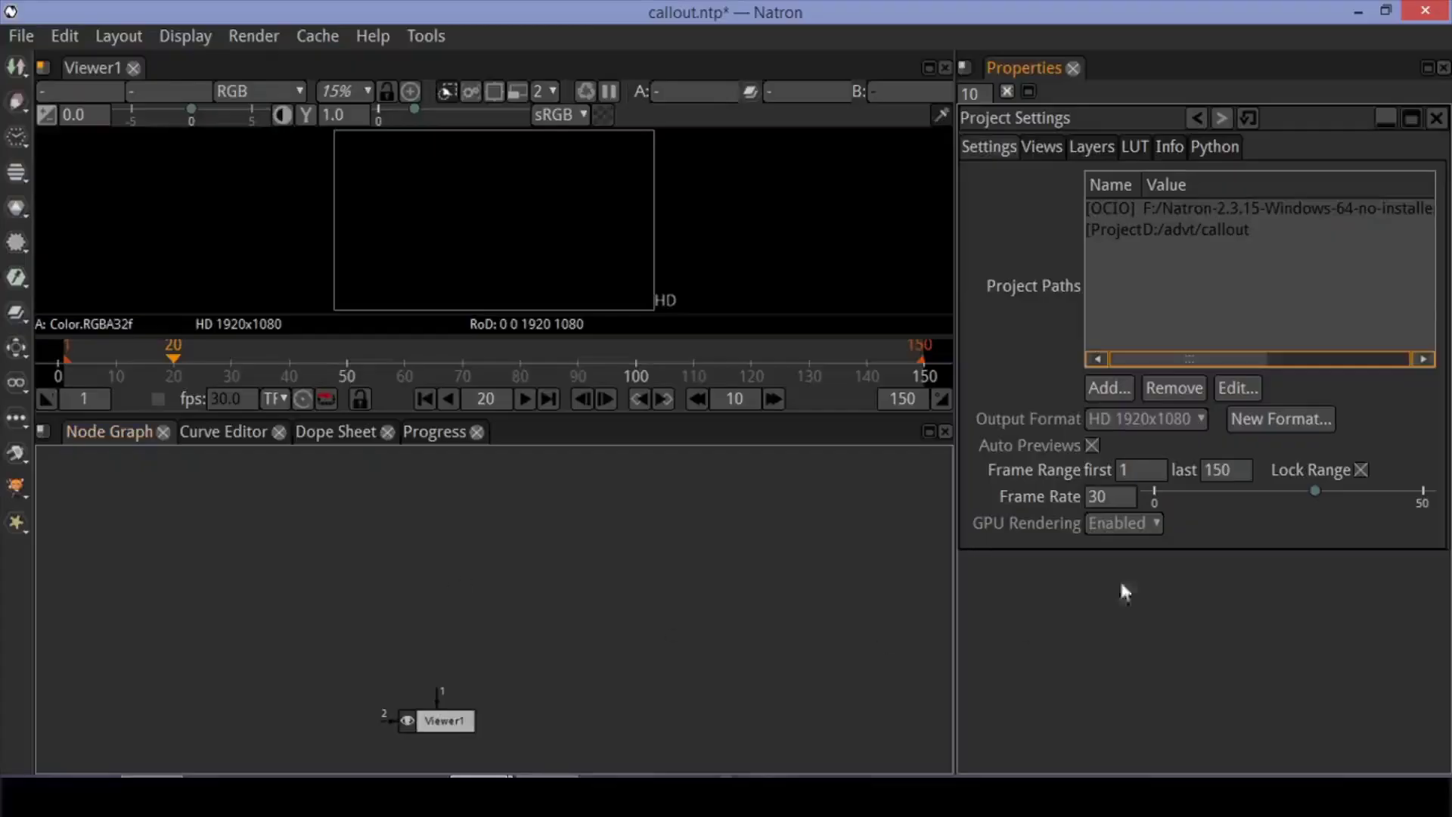
# Set the project frame range to 1–150 and the frame rate to 30 fps
pyautogui.click(1158, 472)
# Add a Roto node and draw a small ellipse left of the frame centre
pyautogui.press('Tab')
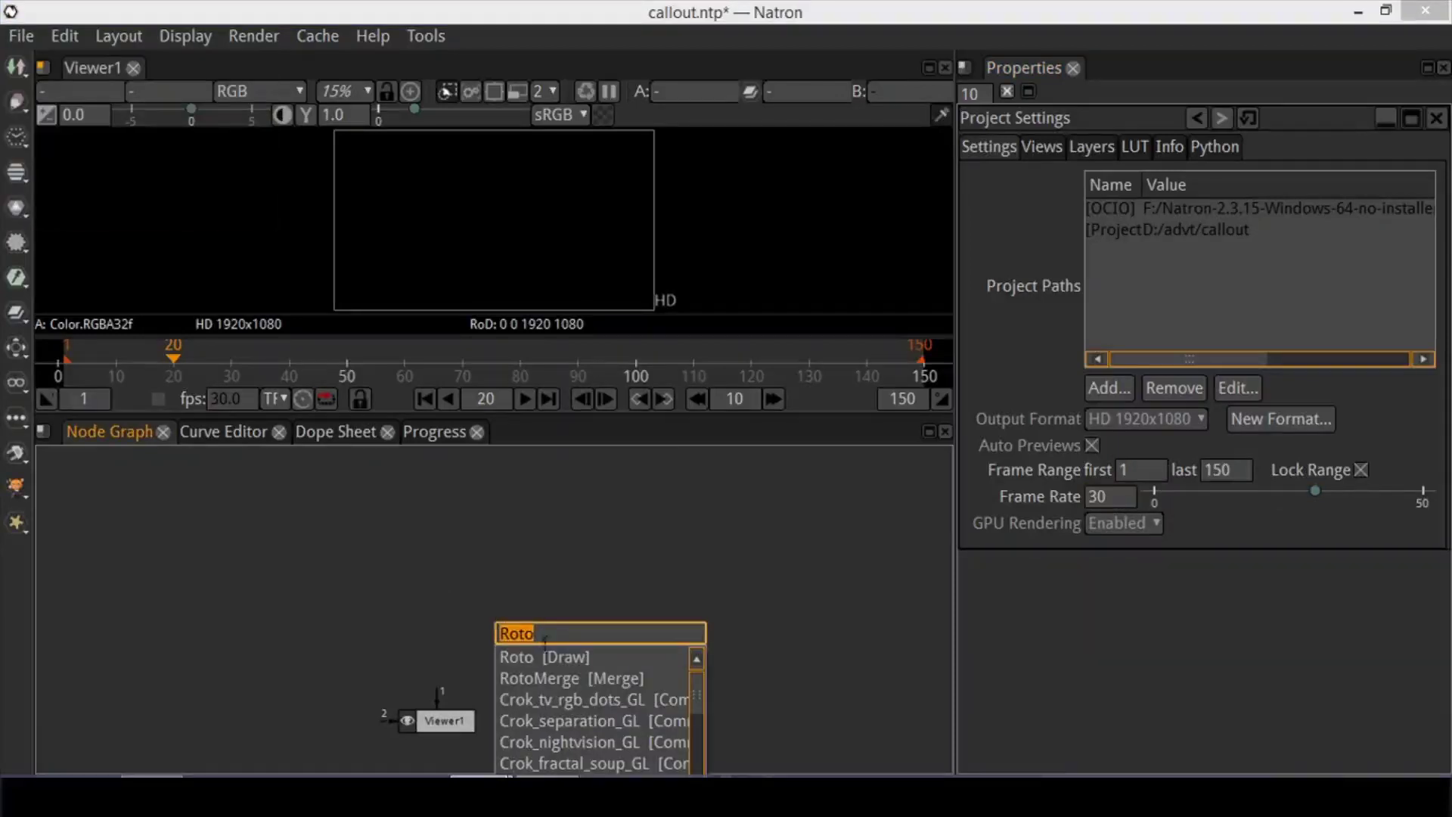
pyautogui.click(546, 655)
pyautogui.moveTo(590, 719)
pyautogui.mouseDown()
pyautogui.moveTo(315, 610)
pyautogui.moveTo(440, 707)
pyautogui.mouseUp()
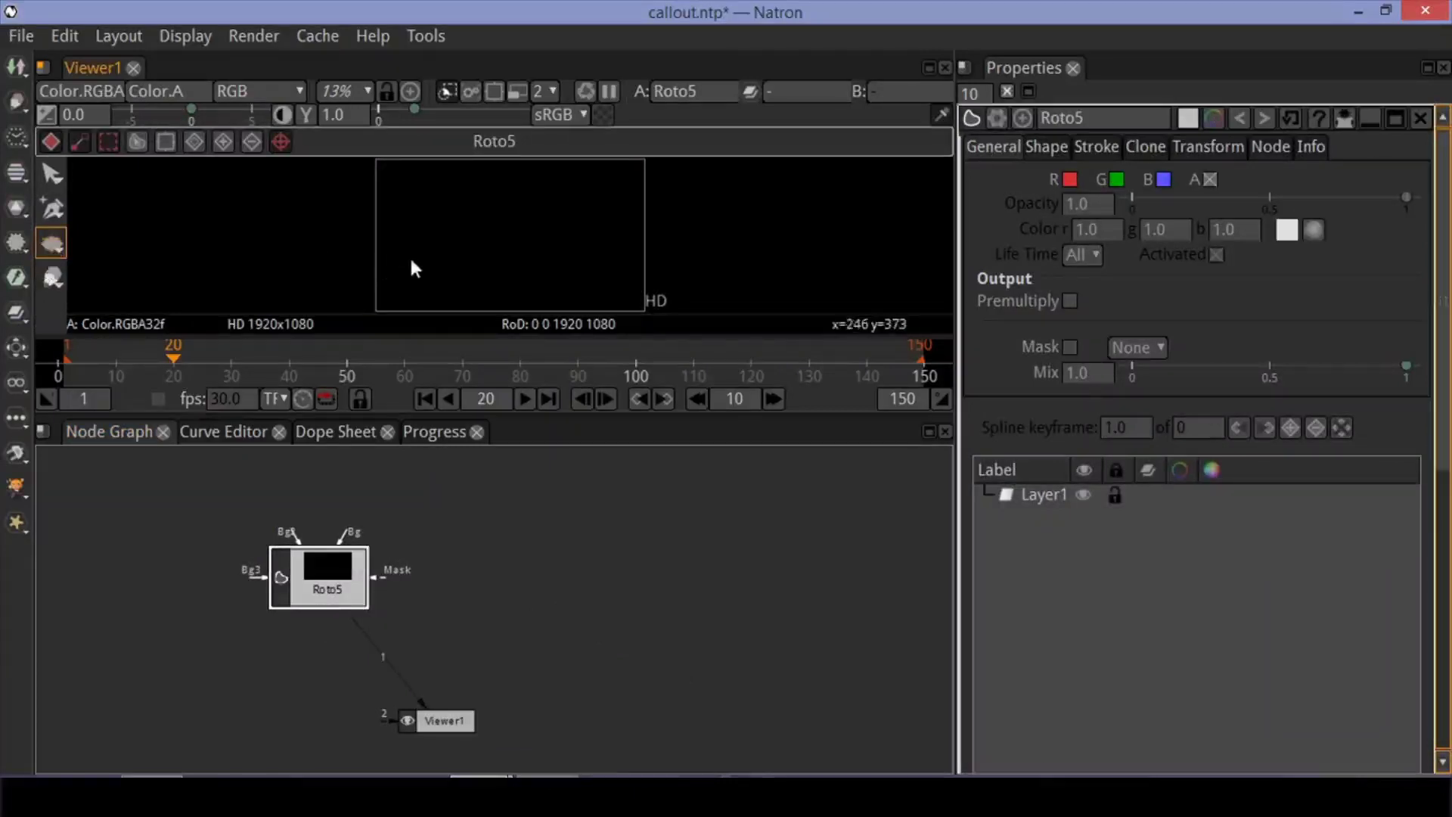
pyautogui.moveTo(409, 259); pyautogui.dragTo(440, 288)
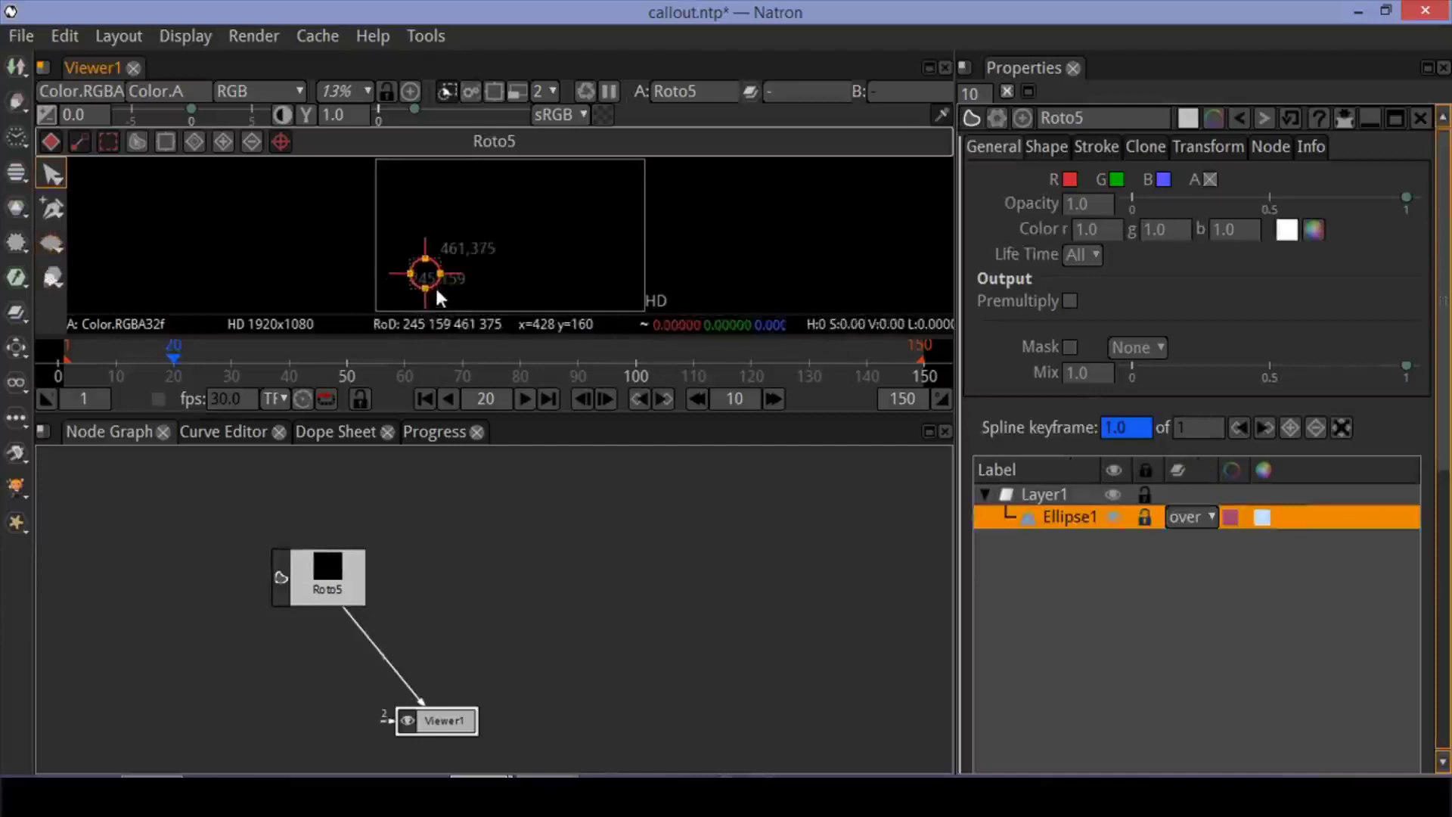
# Move the ellipse's key from frame 20 to frame 1 and enable its R, G, B outputs
pyautogui.click(1314, 429)
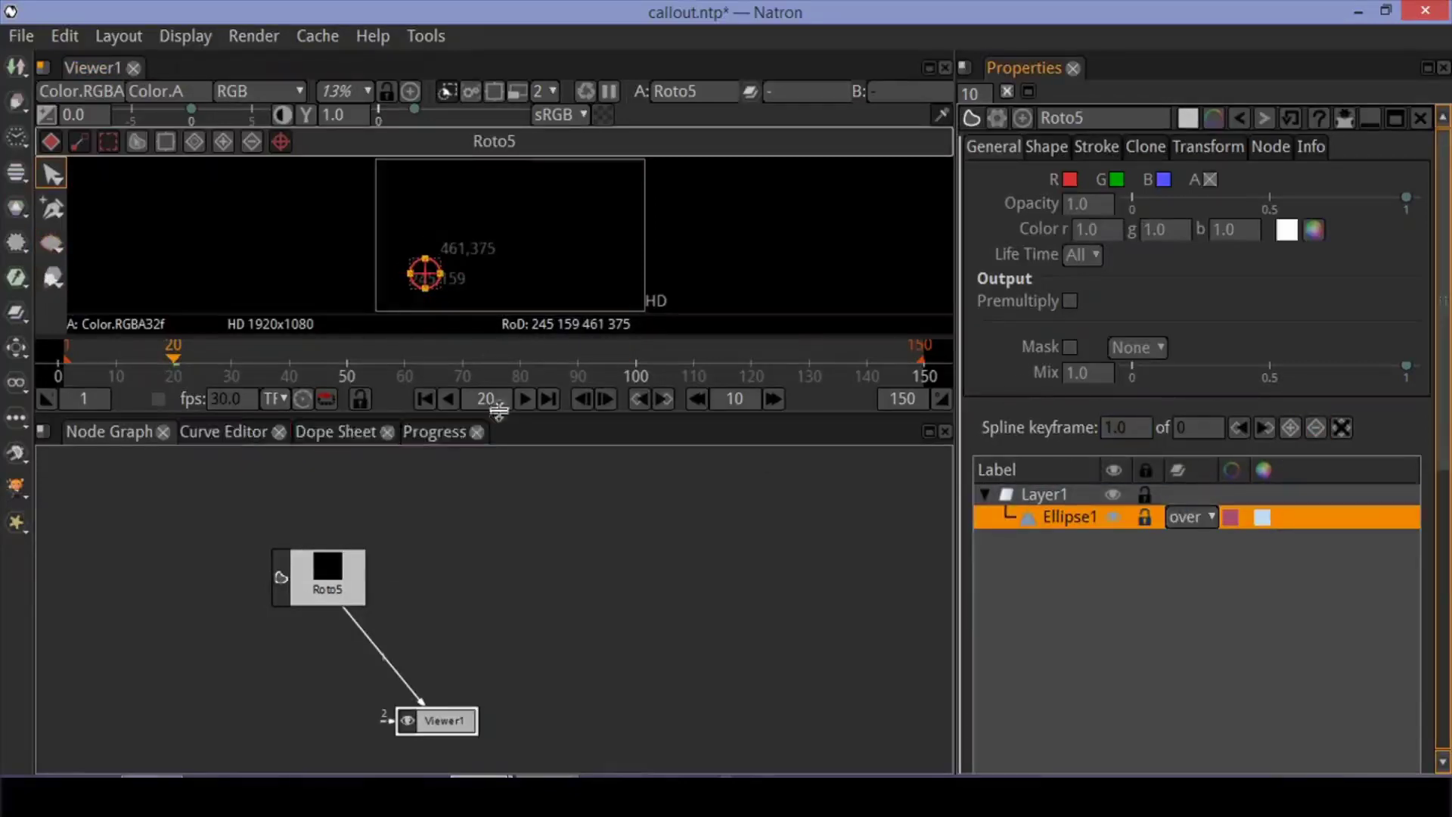
pyautogui.click(425, 398)
pyautogui.click(1288, 428)
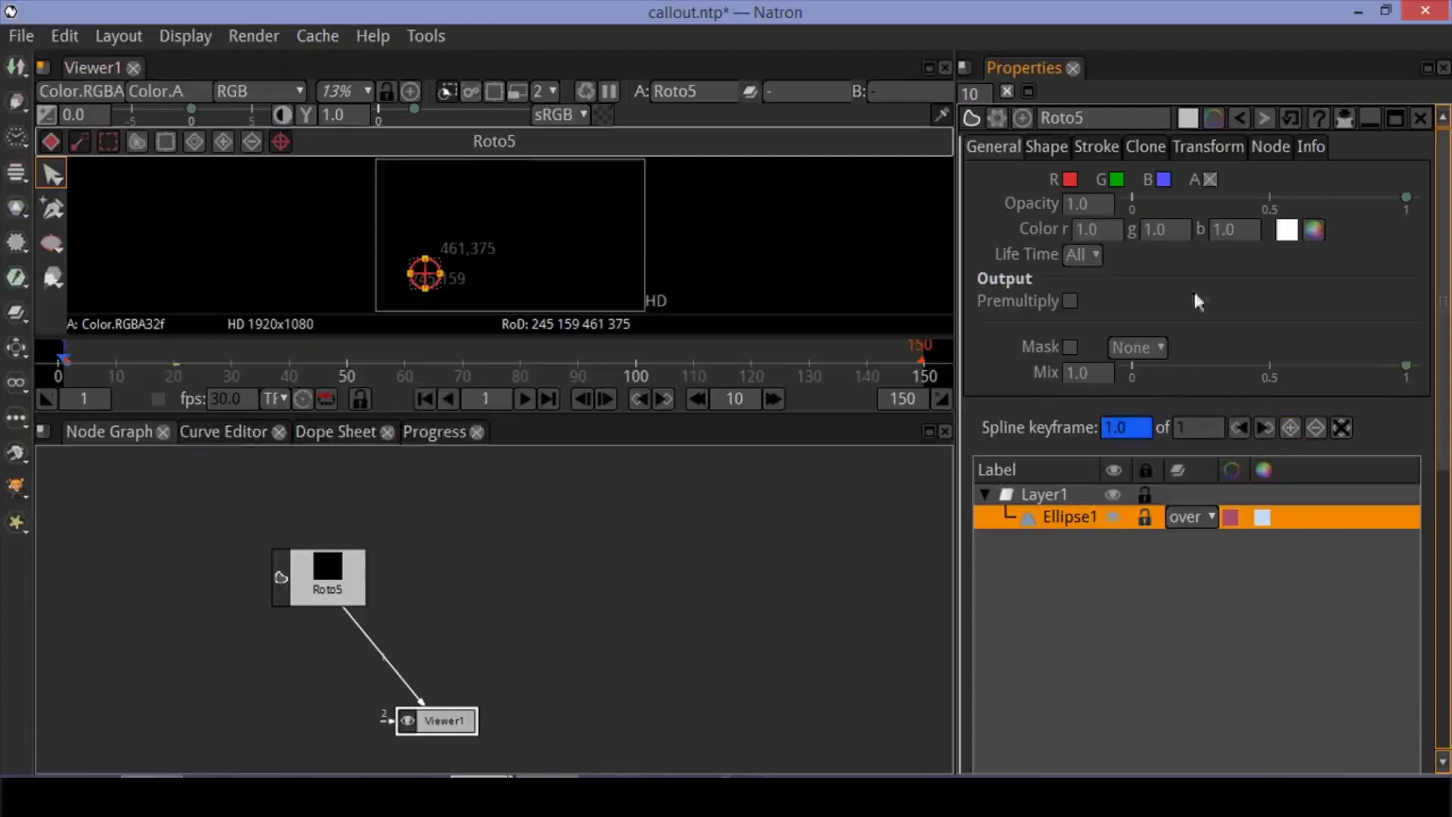
pyautogui.click(1069, 180)
pyautogui.click(1116, 180)
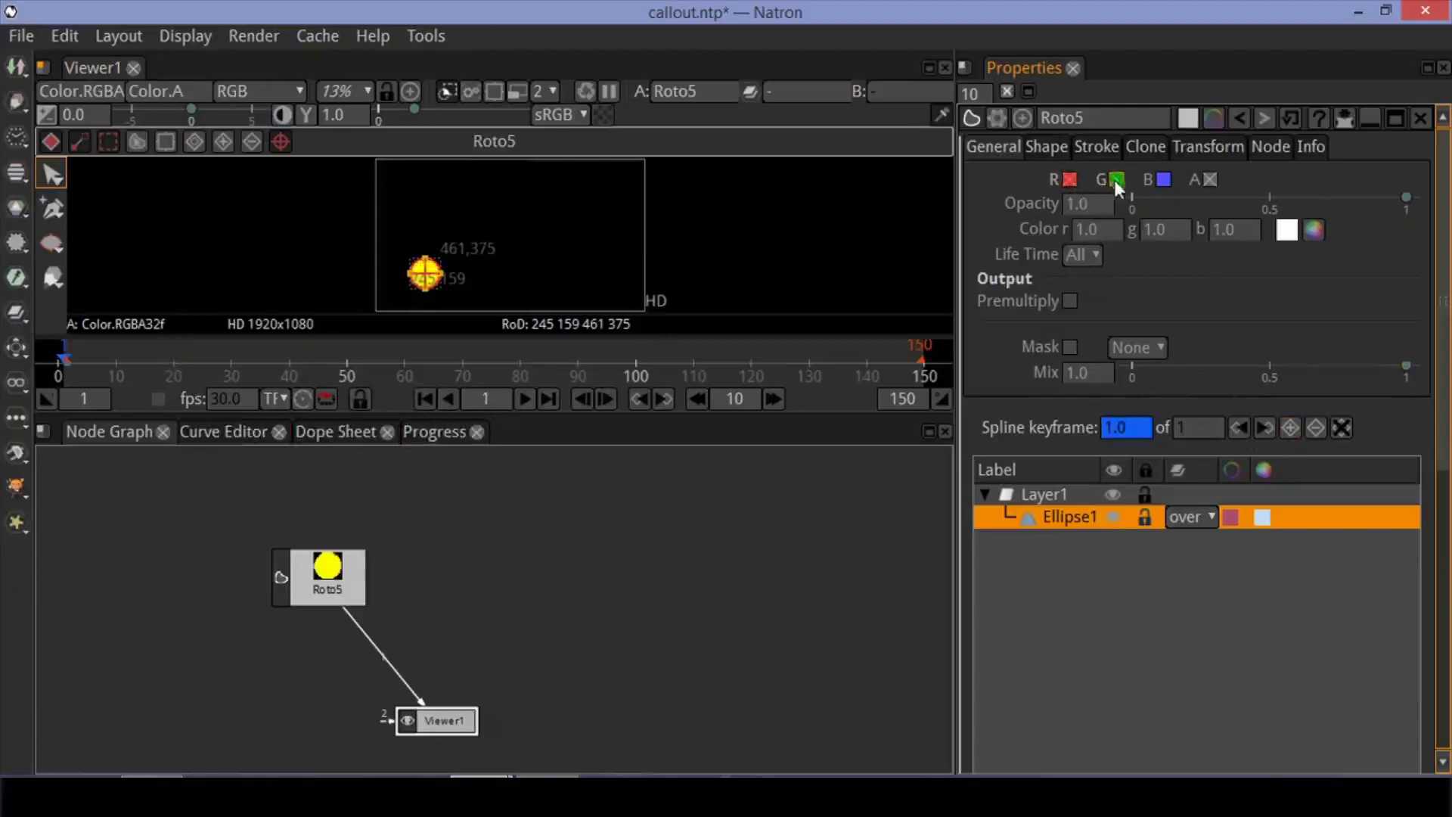
pyautogui.click(1155, 180)
pyautogui.moveTo(330, 569); pyautogui.dragTo(270, 556)
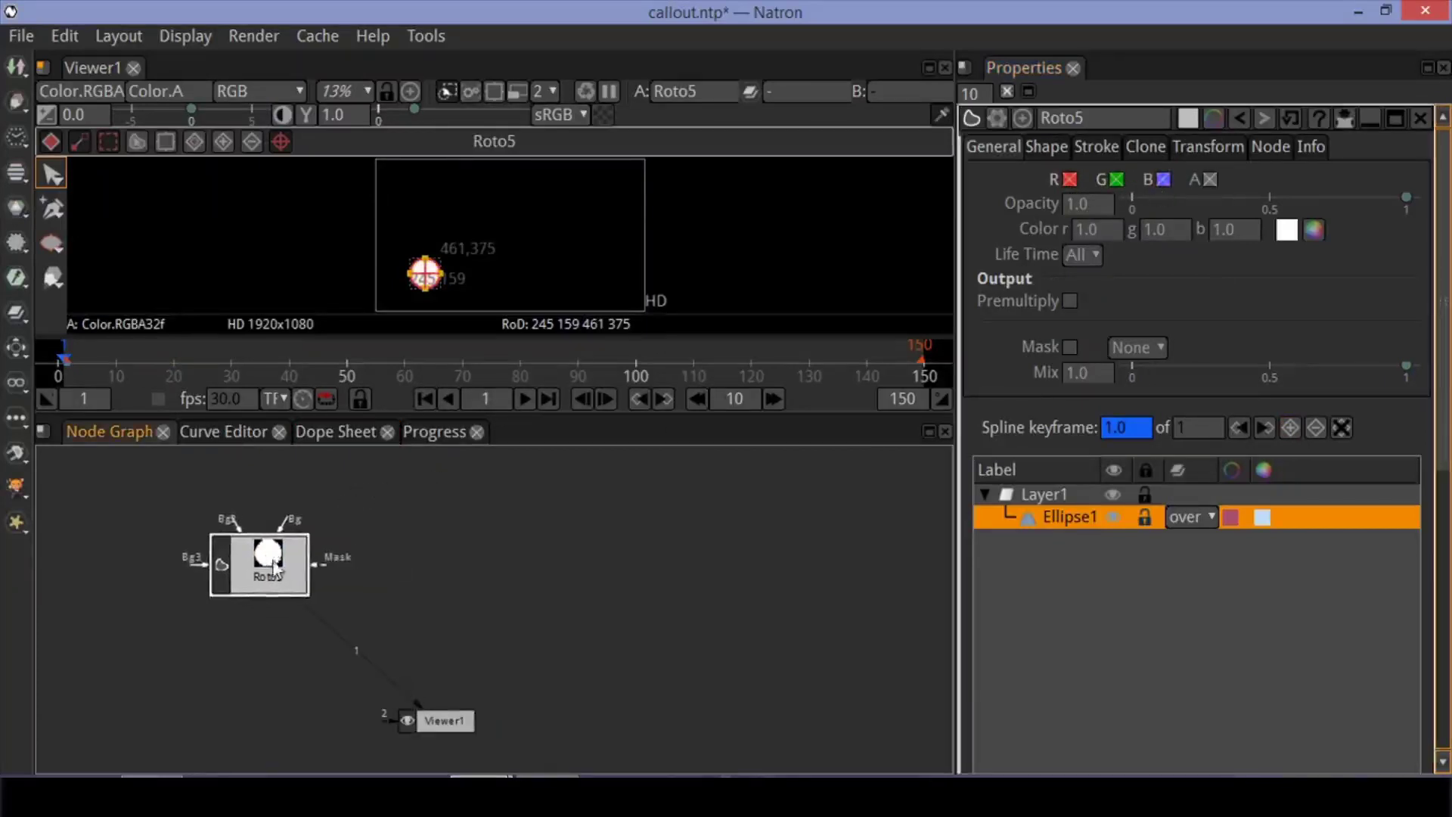
# Add a Transform keying Scale 0 at frame 1 and 1.0 at frame 20, followed by a Merge
pyautogui.press('t')
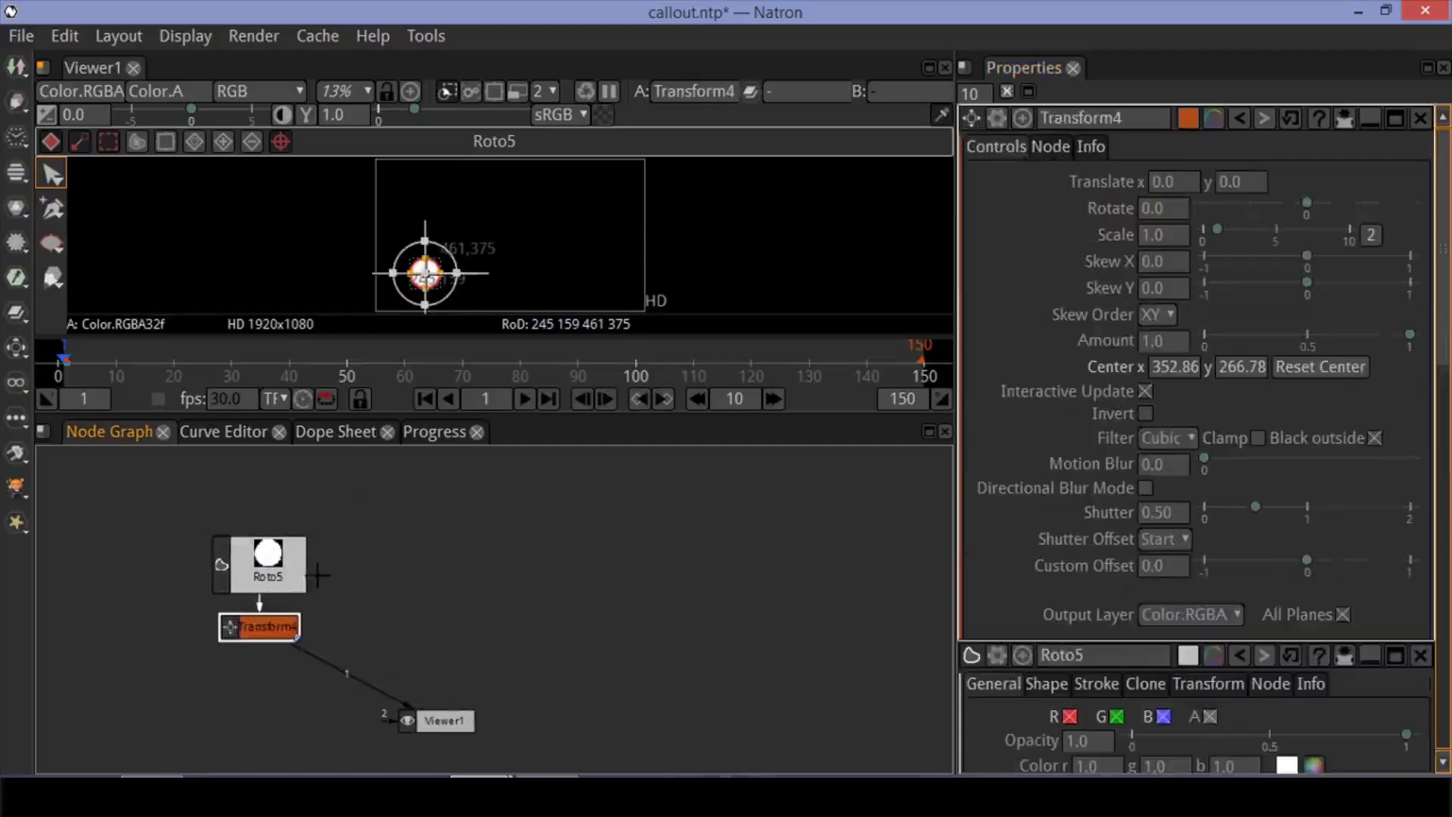
pyautogui.click(1164, 262)
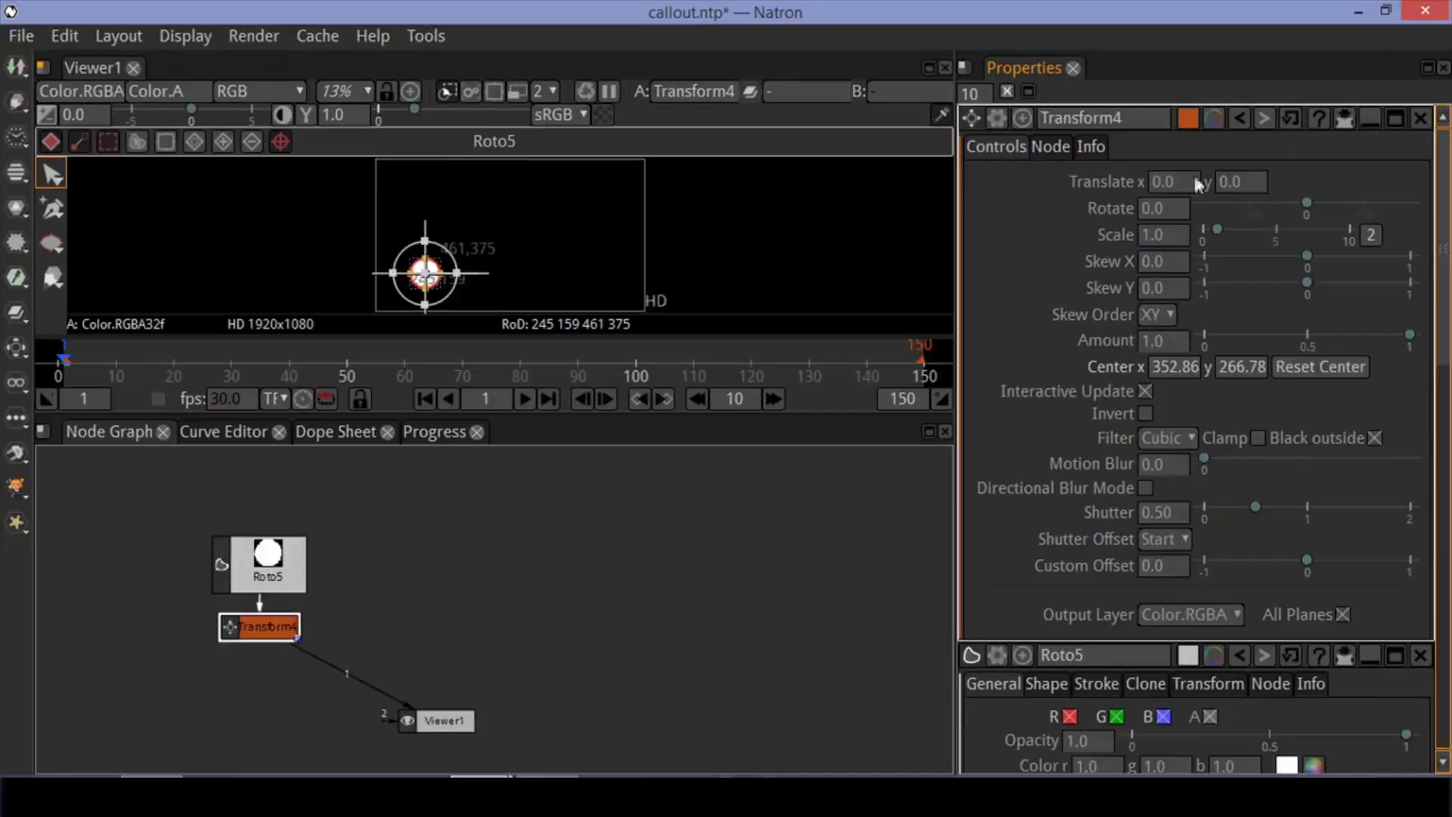
pyautogui.click(1164, 236)
pyautogui.rightClick(1165, 235)
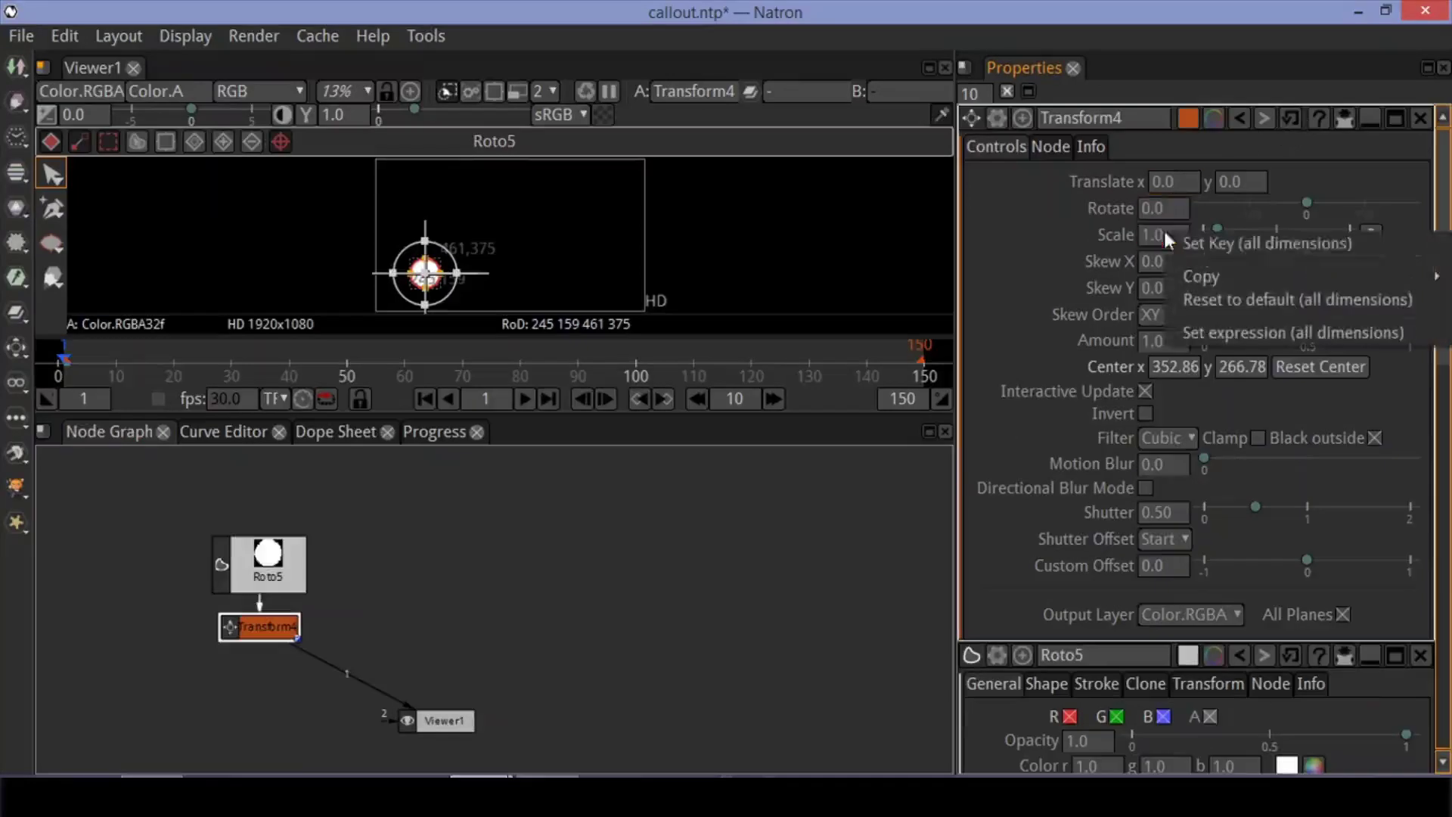
pyautogui.click(1214, 236)
pyautogui.write('0')
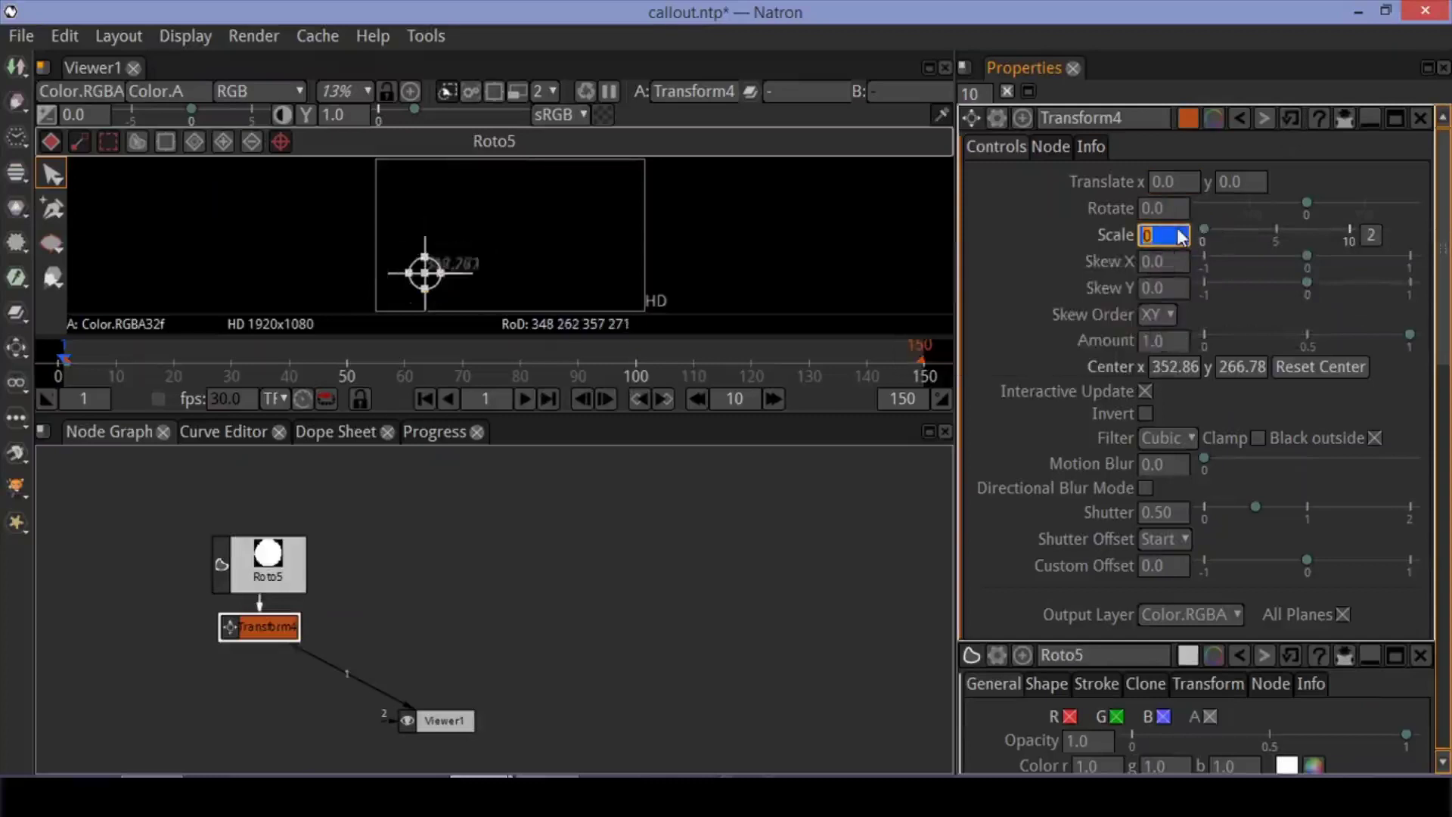
pyautogui.press('Return')
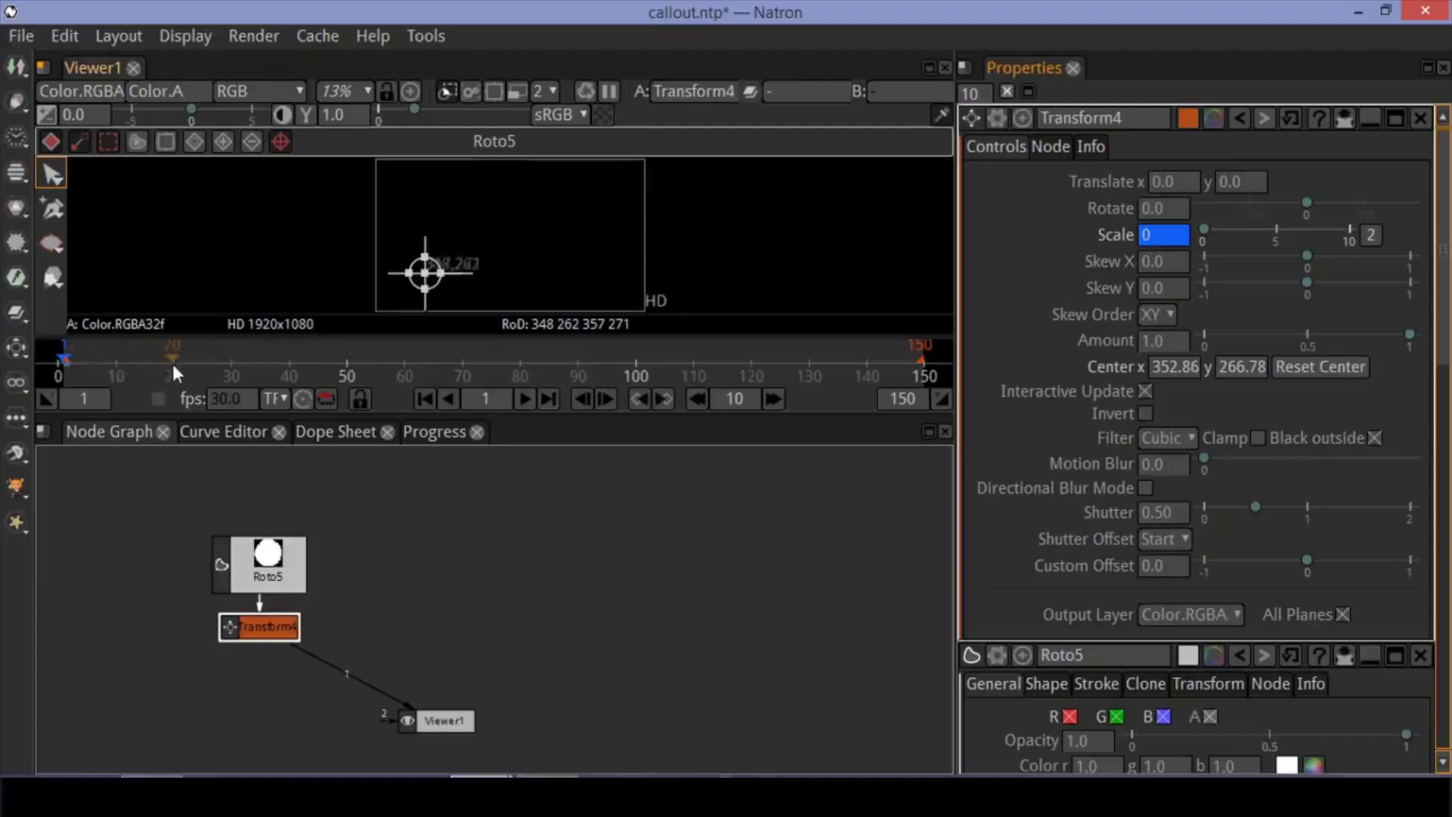
pyautogui.click(172, 364)
pyautogui.write('1')
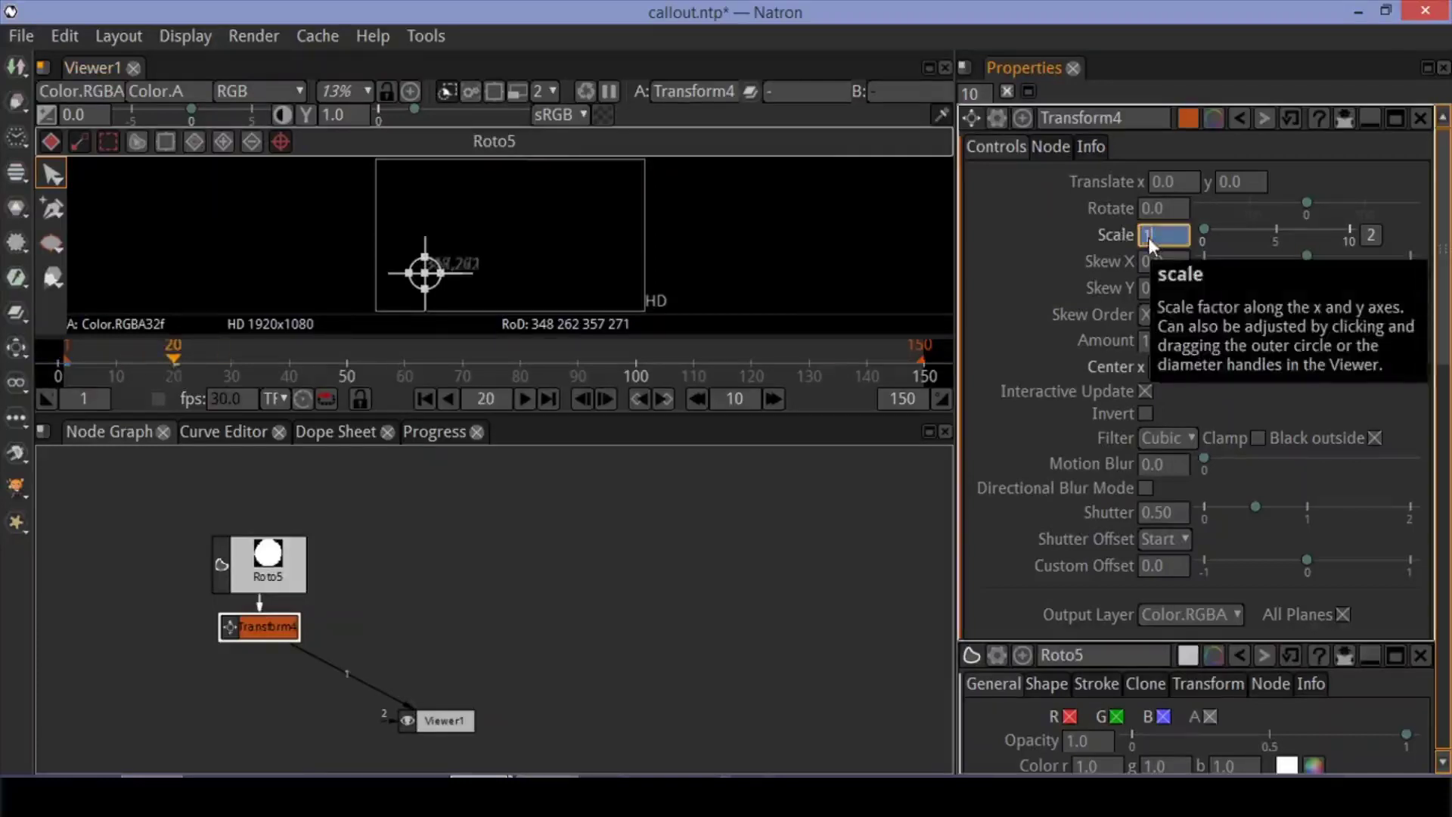
pyautogui.press('Return')
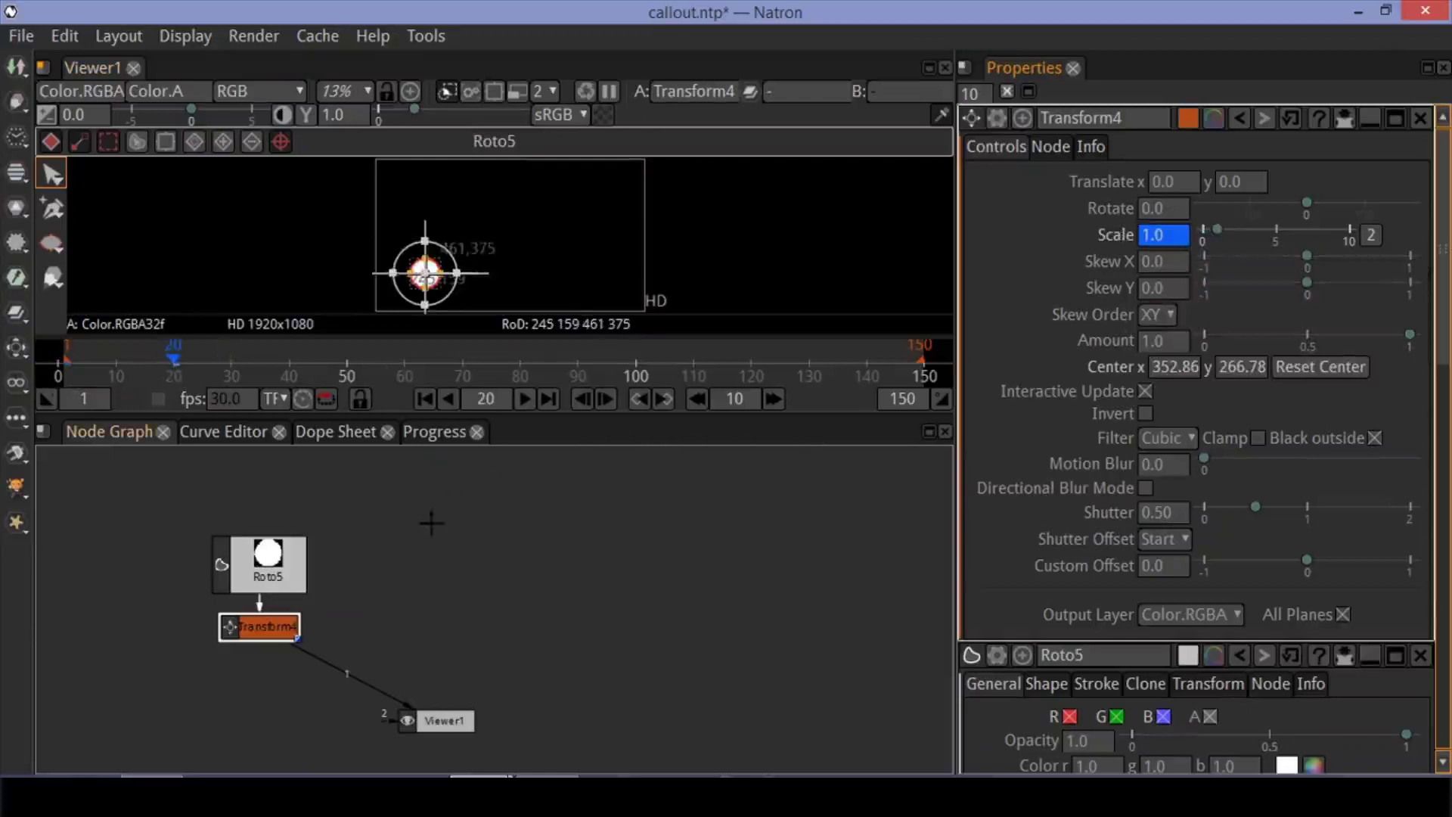
pyautogui.press('m')
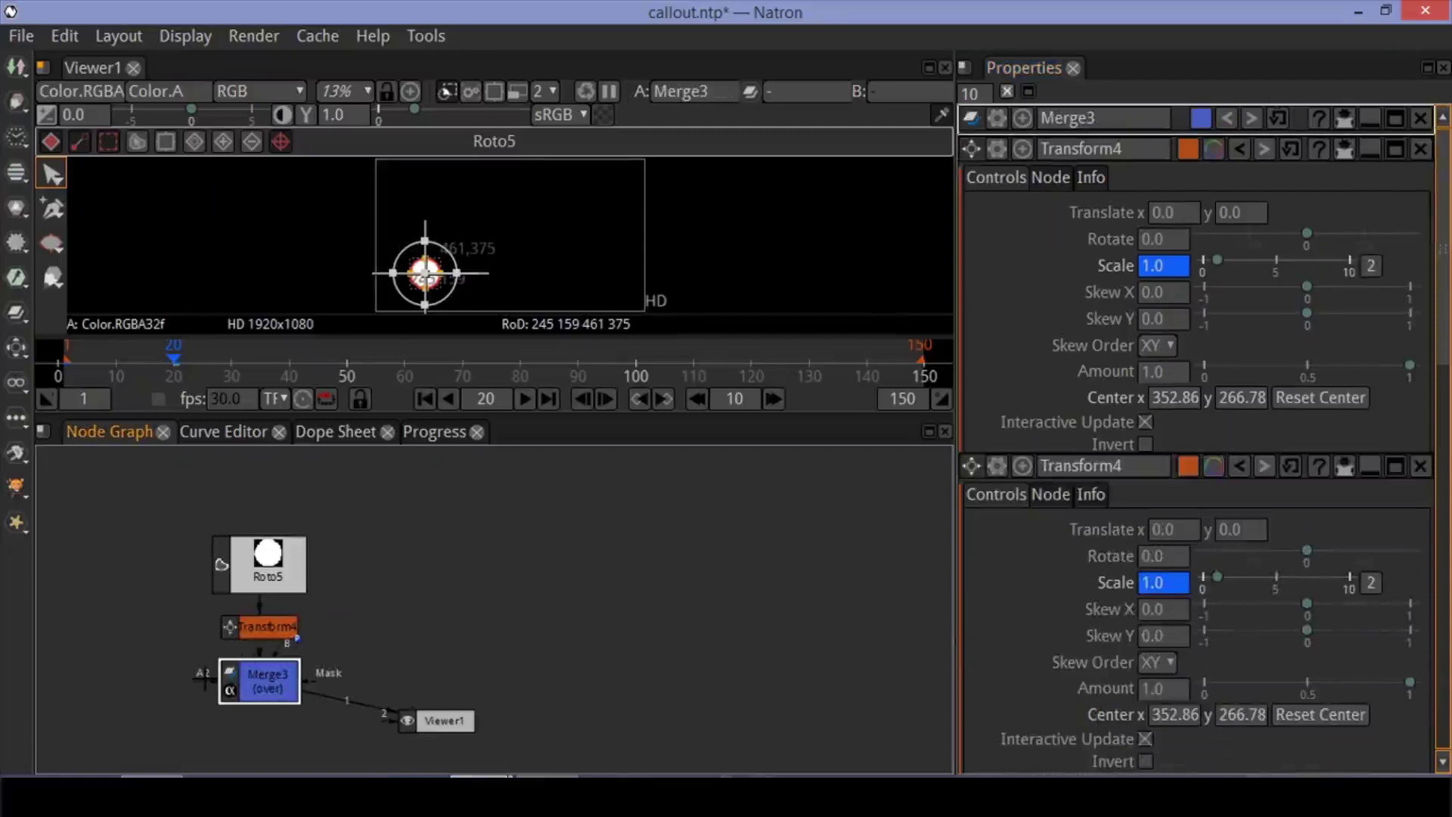
# Create a Roto2 node and connect it to Merge3's A2 input
pyautogui.click(515, 567)
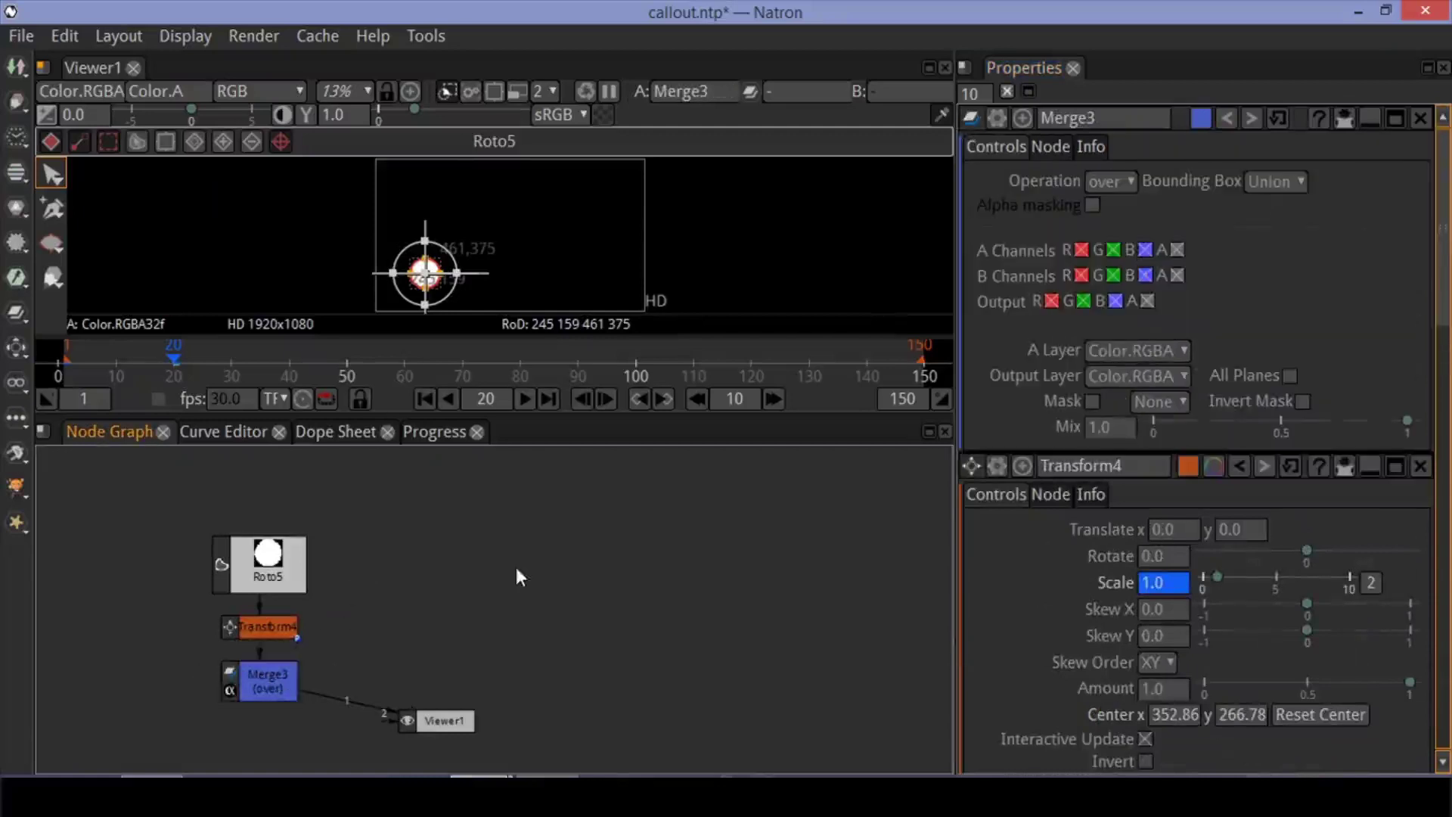
pyautogui.press('Tab')
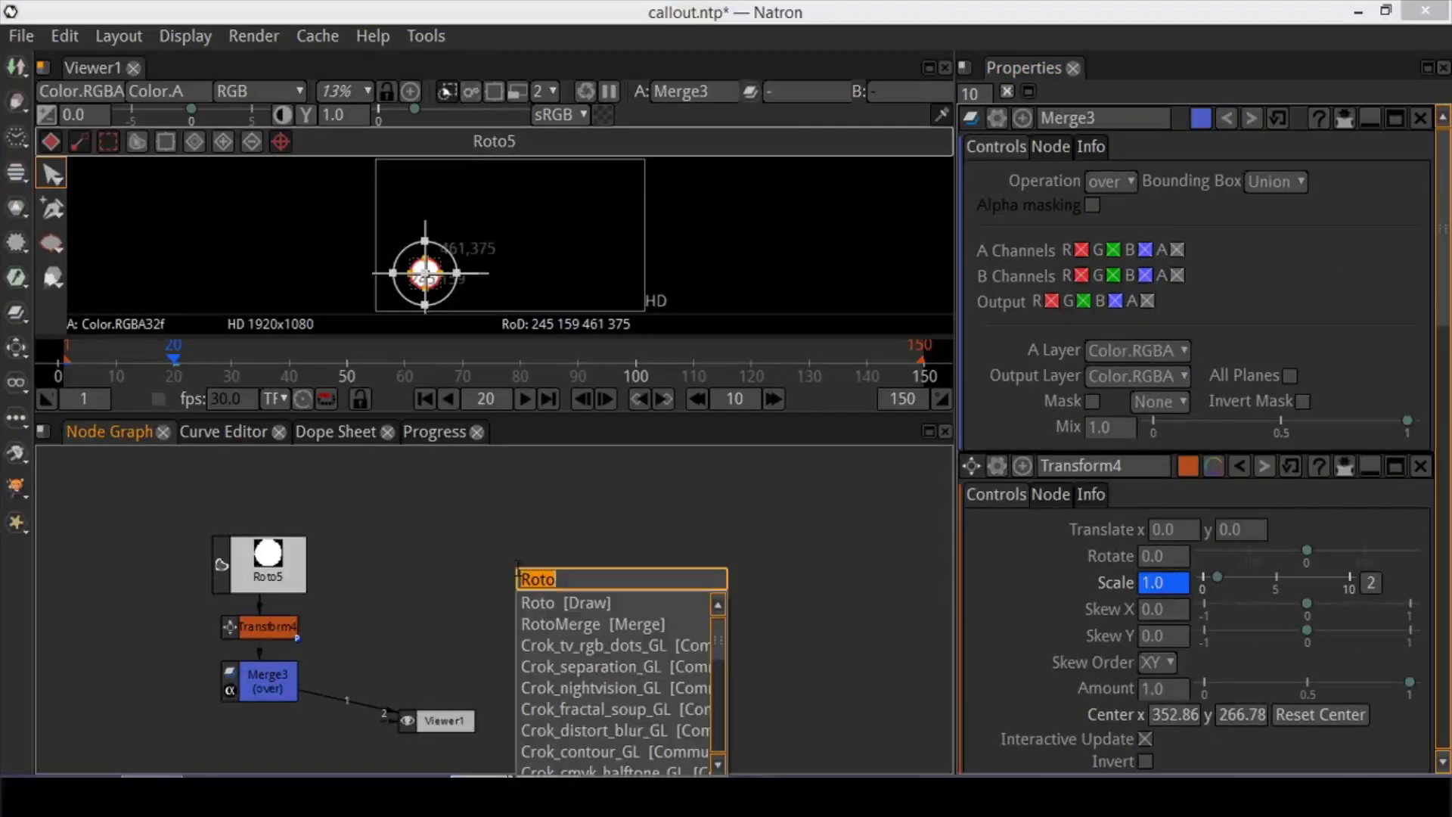
pyautogui.press('Return')
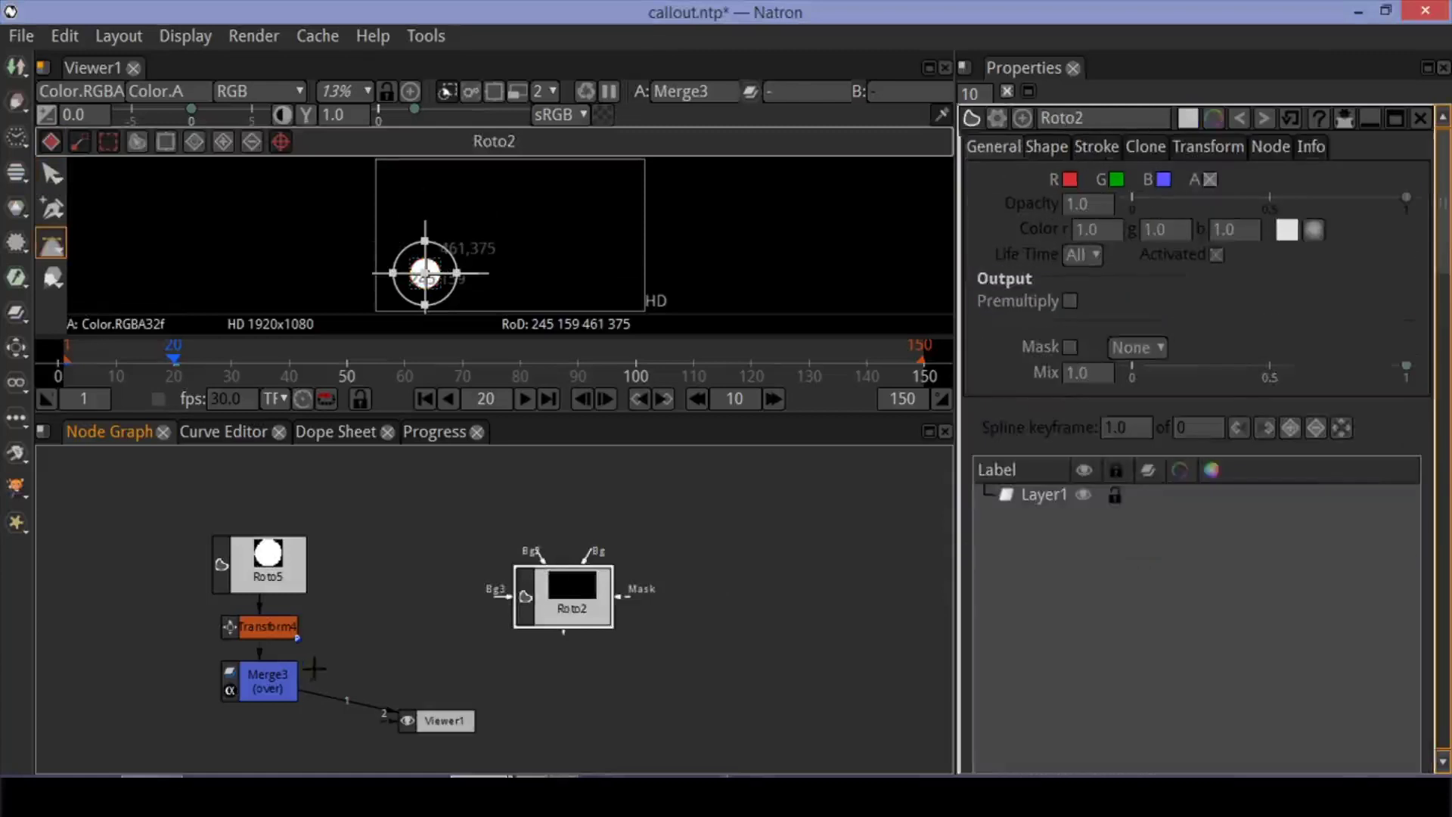
pyautogui.click(269, 680)
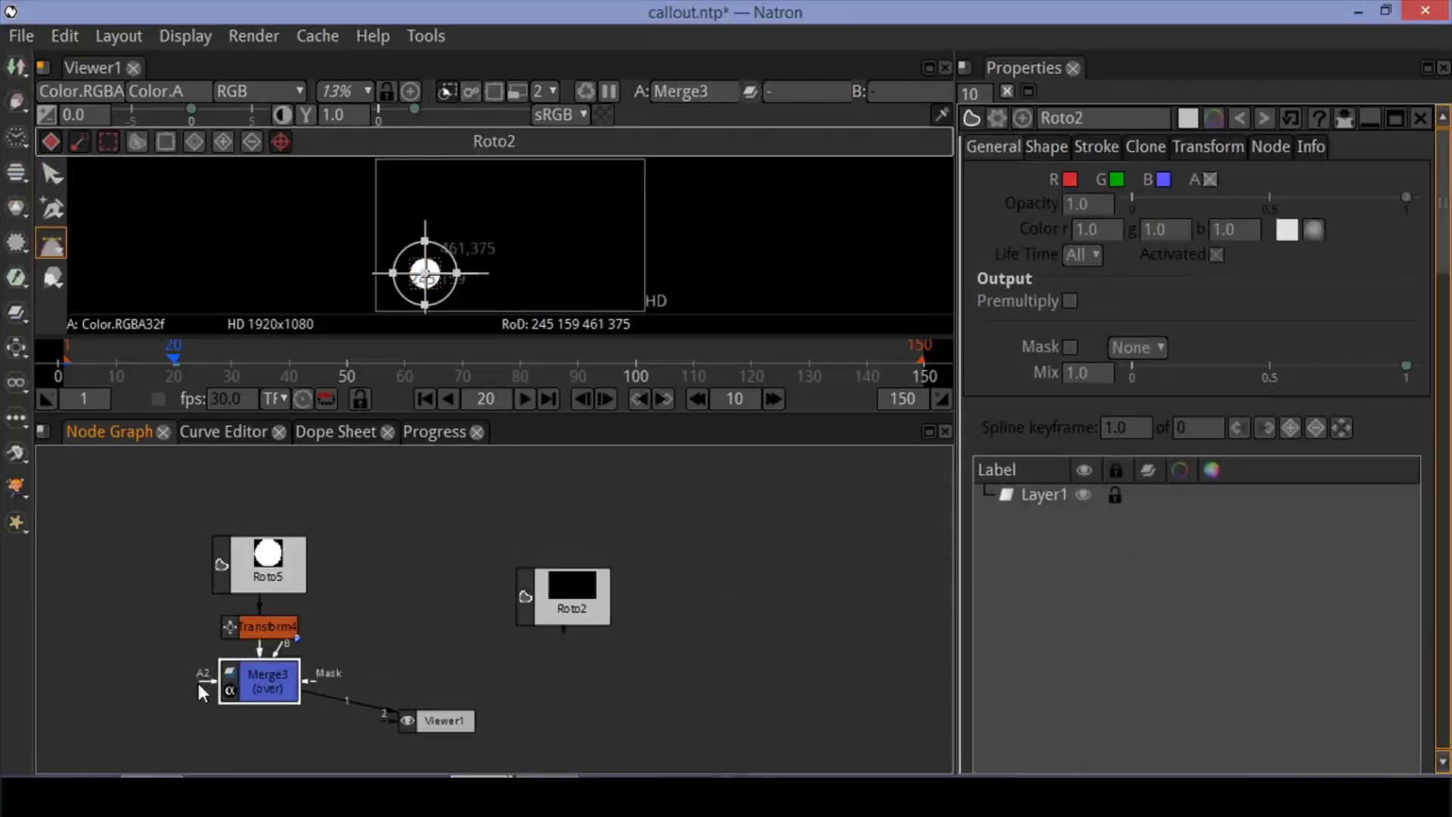
pyautogui.moveTo(197, 679); pyautogui.dragTo(557, 602)
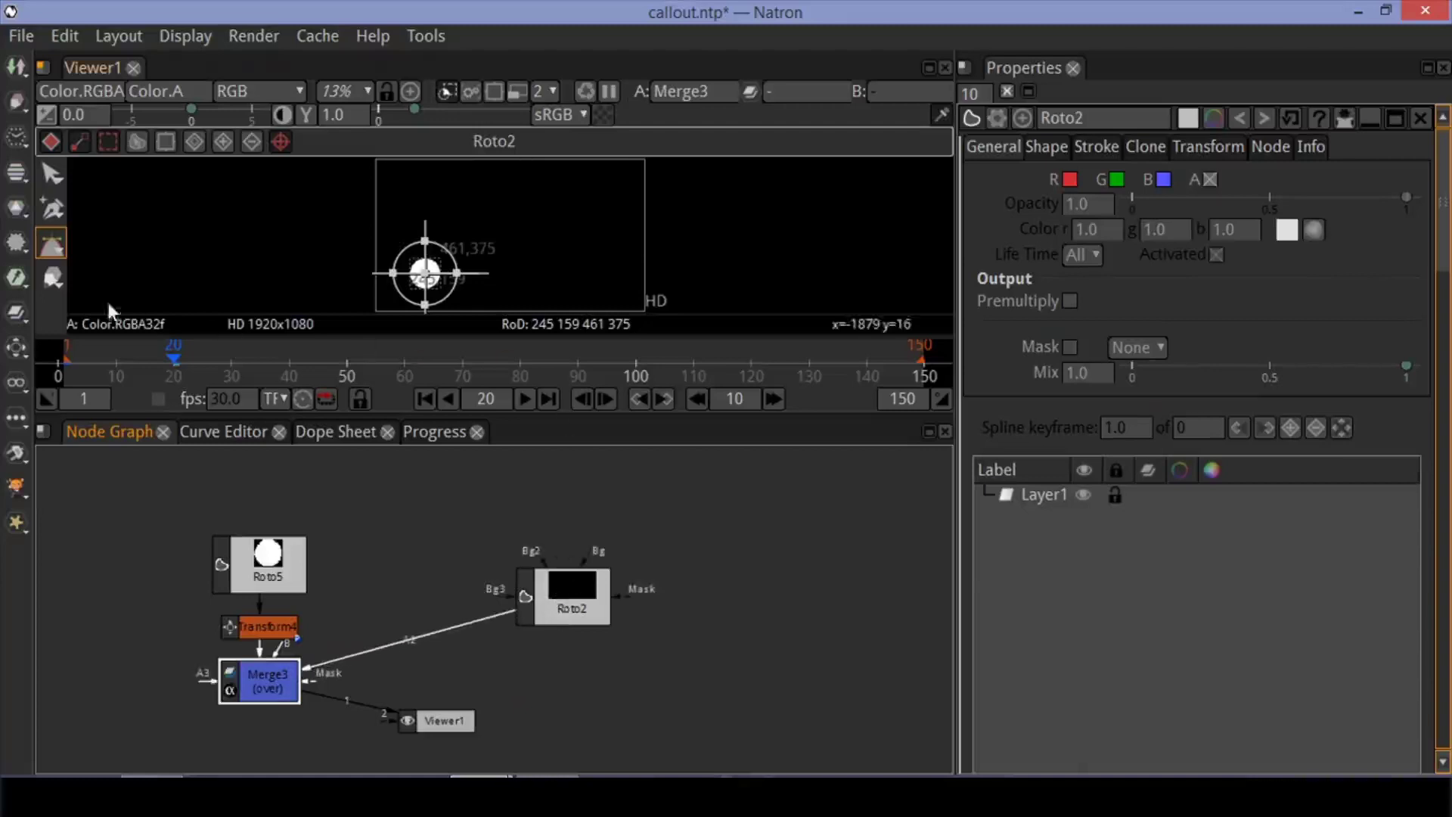
# Draw a pencil stroke on Roto2 from the circle's edge out to the right
pyautogui.click(53, 279)
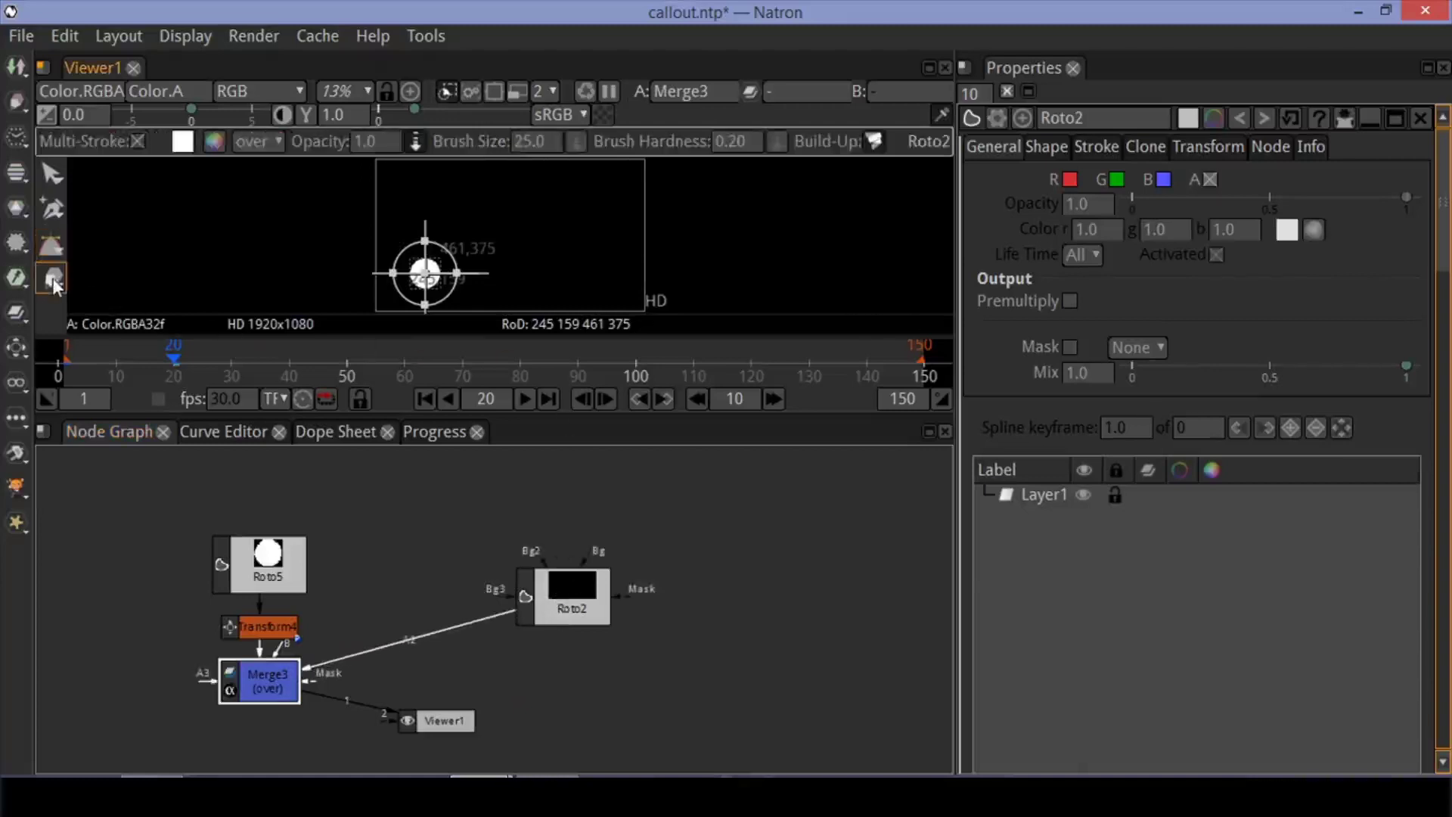
pyautogui.rightClick(53, 279)
pyautogui.click(89, 303)
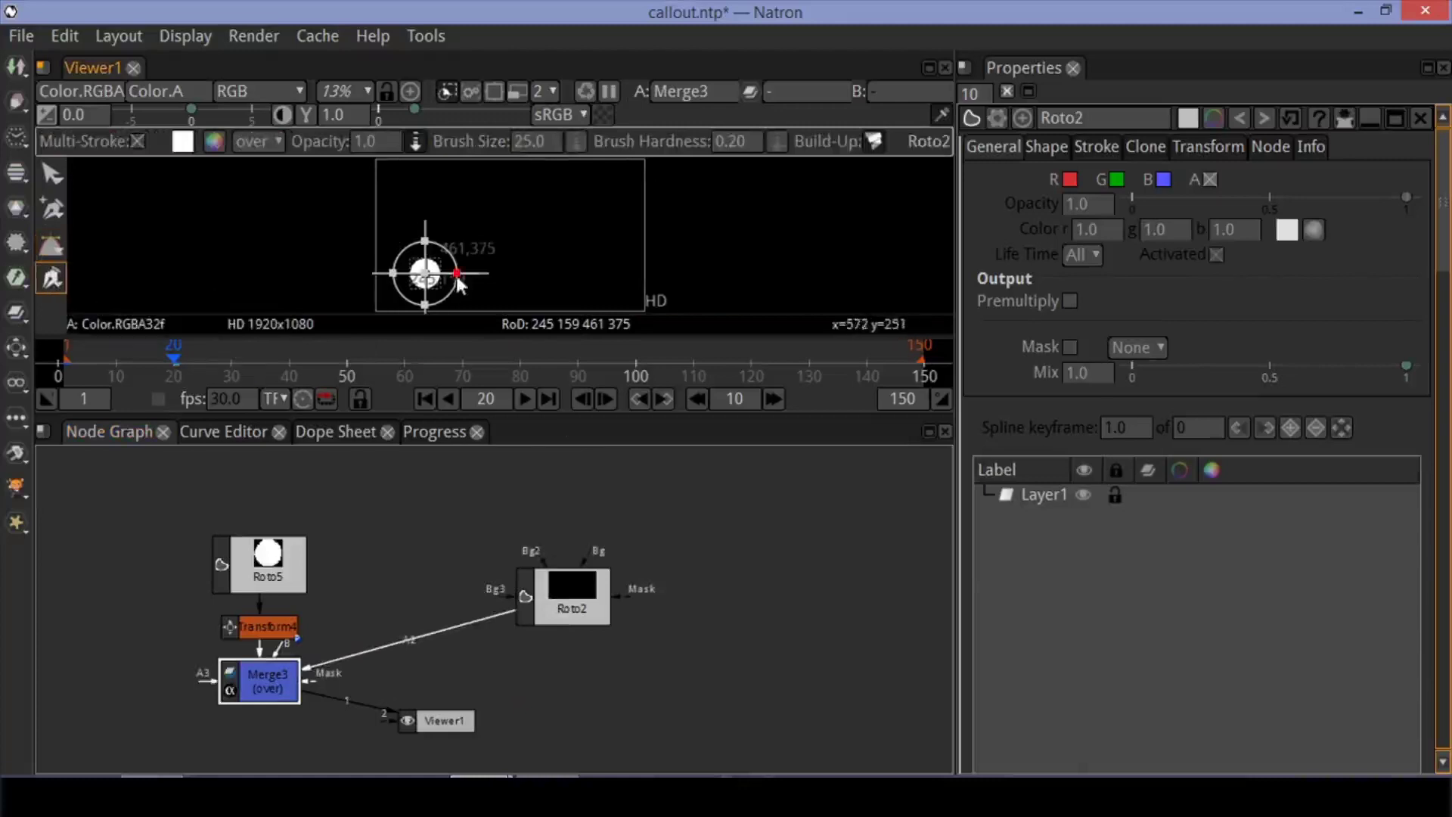
pyautogui.scroll(5, 441, 276)
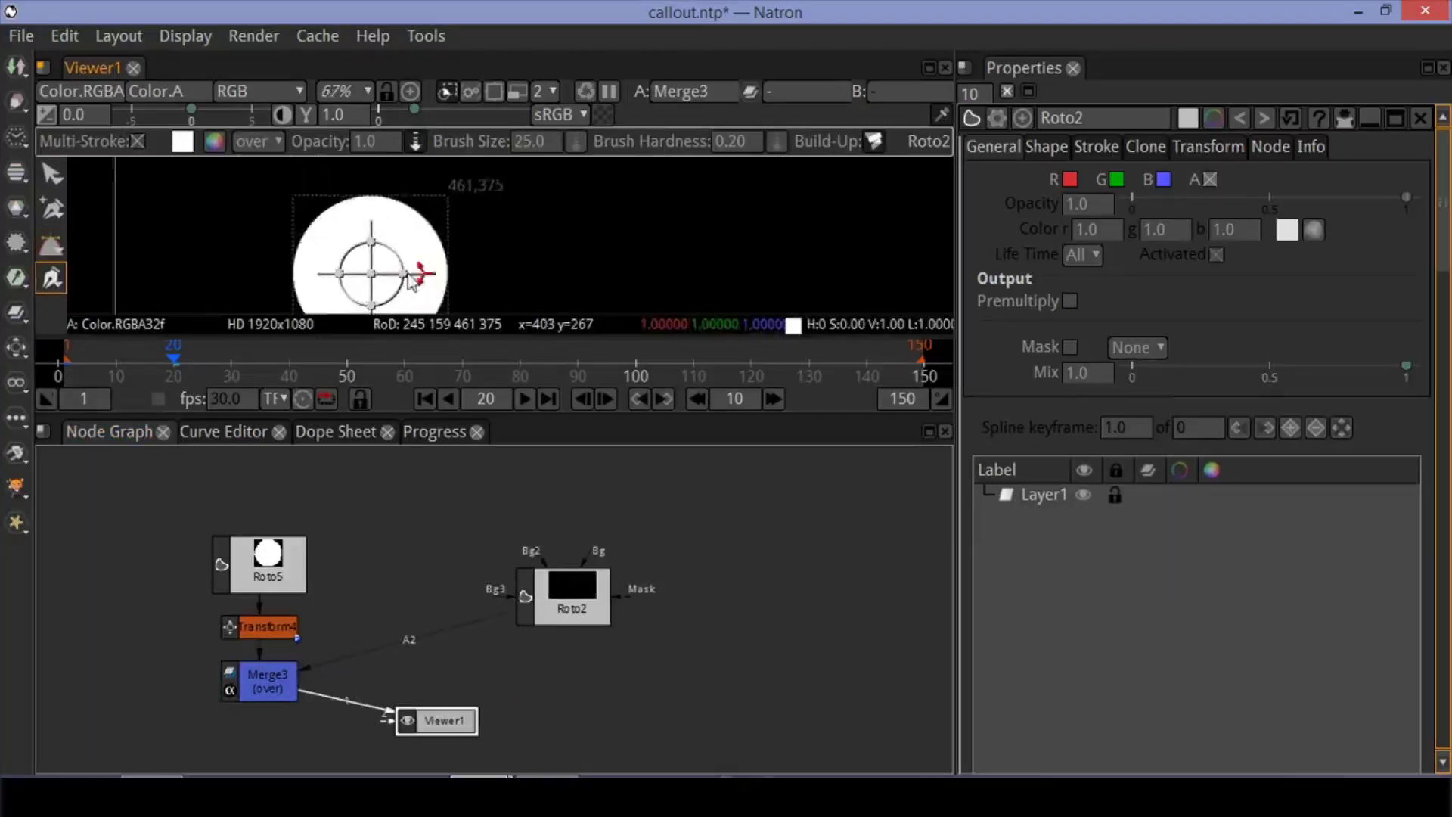
pyautogui.click(420, 218)
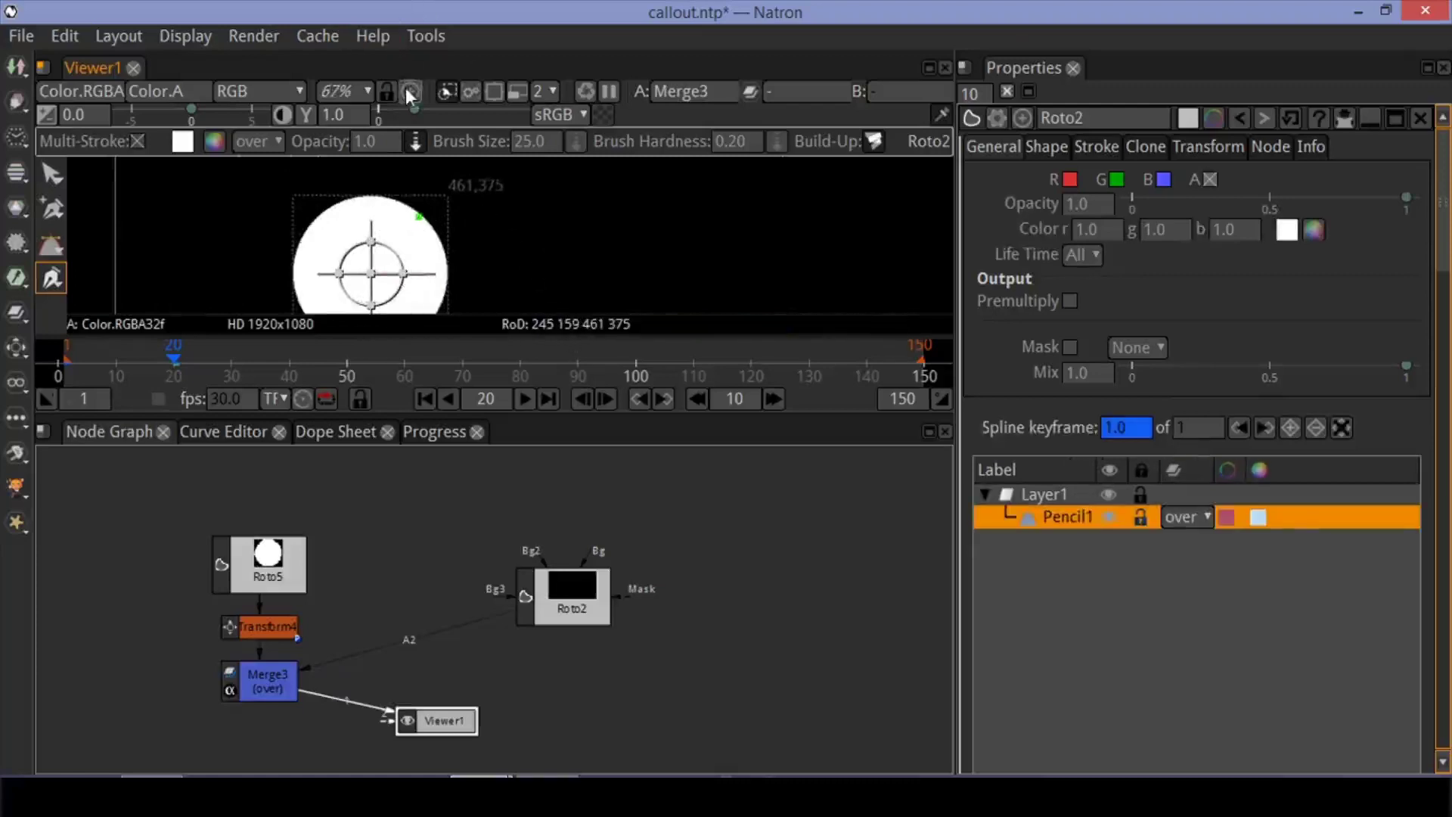
pyautogui.press('f')
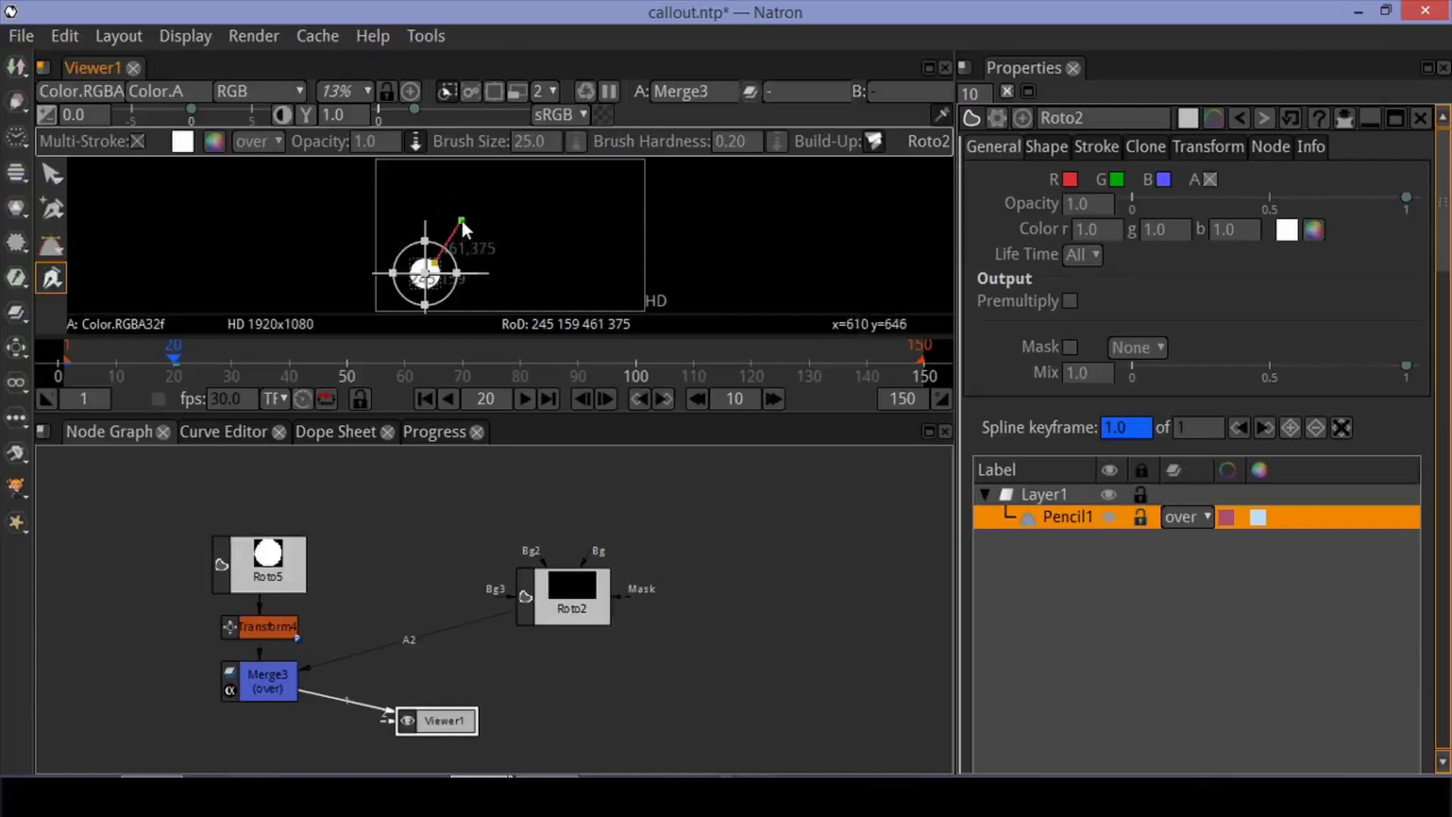
pyautogui.click(588, 217)
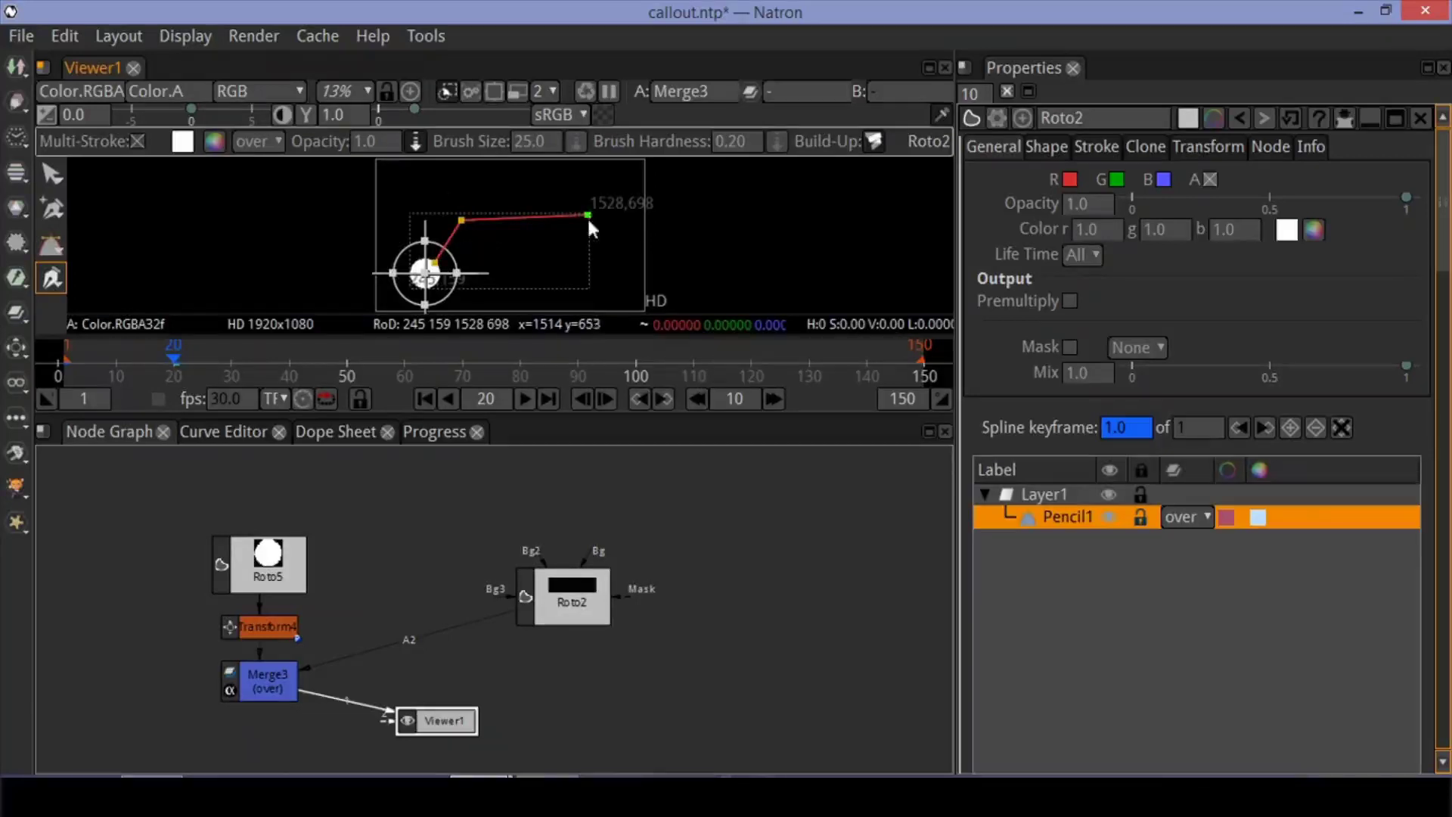
# Drag the stroke's end point right so its last segment runs level
pyautogui.click(52, 175)
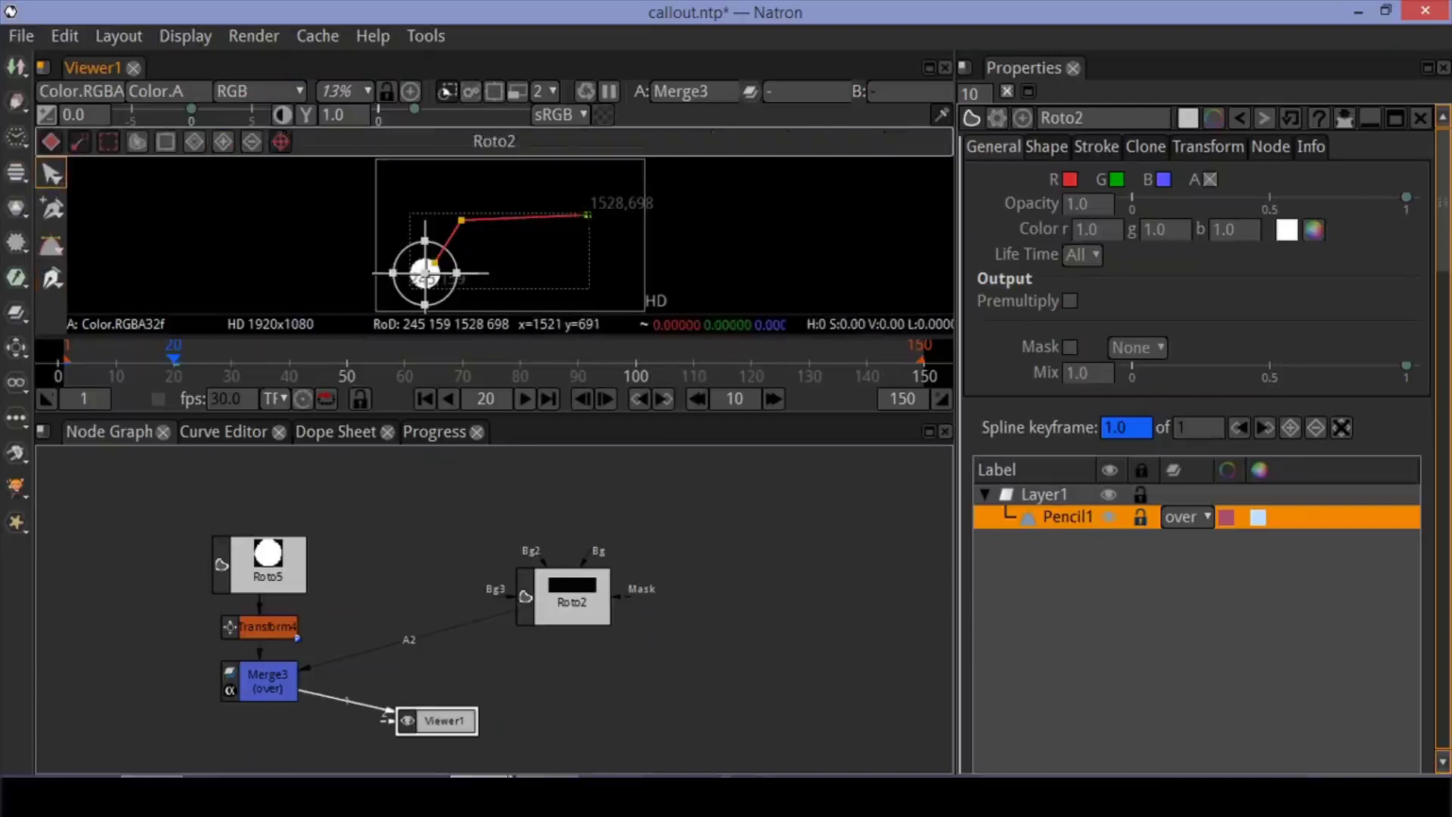
pyautogui.moveTo(587, 215); pyautogui.dragTo(597, 216)
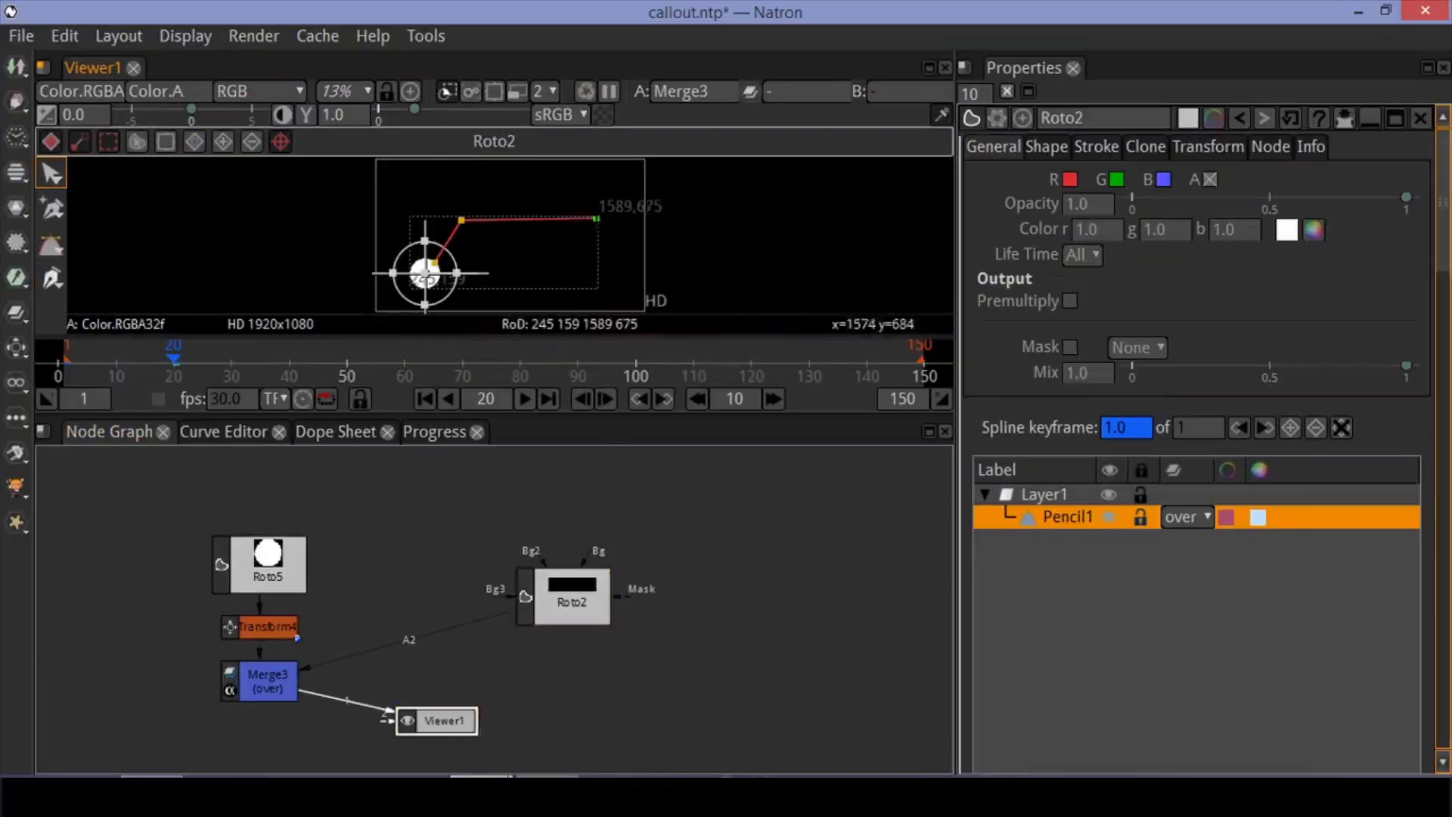
pyautogui.moveTo(597, 219); pyautogui.dragTo(600, 220)
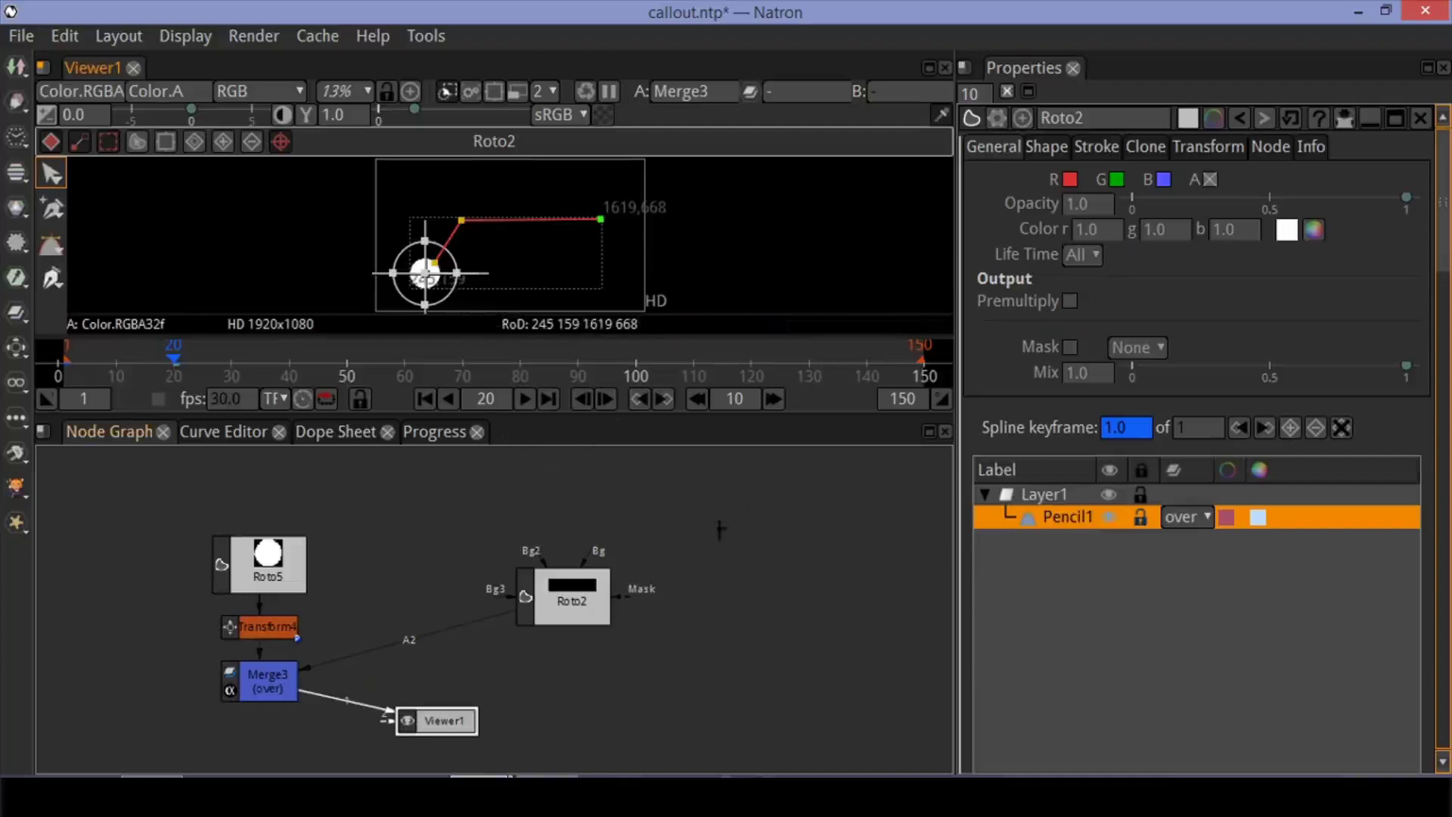
# Turn on Roto2's red and blue outputs, move the node up-right, and step to frame 21
pyautogui.click(1069, 180)
pyautogui.click(1163, 179)
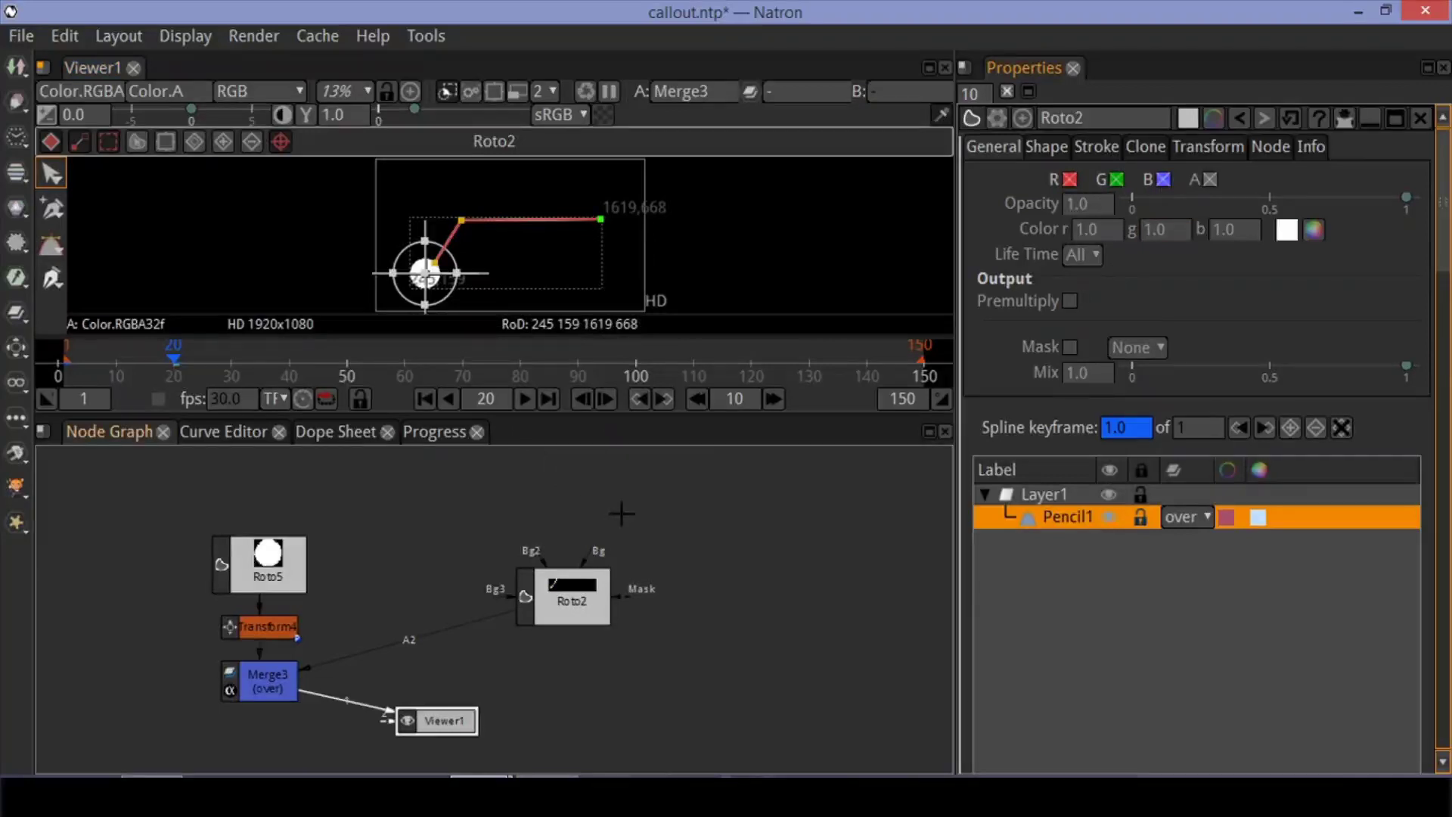
pyautogui.moveTo(571, 605); pyautogui.dragTo(585, 560)
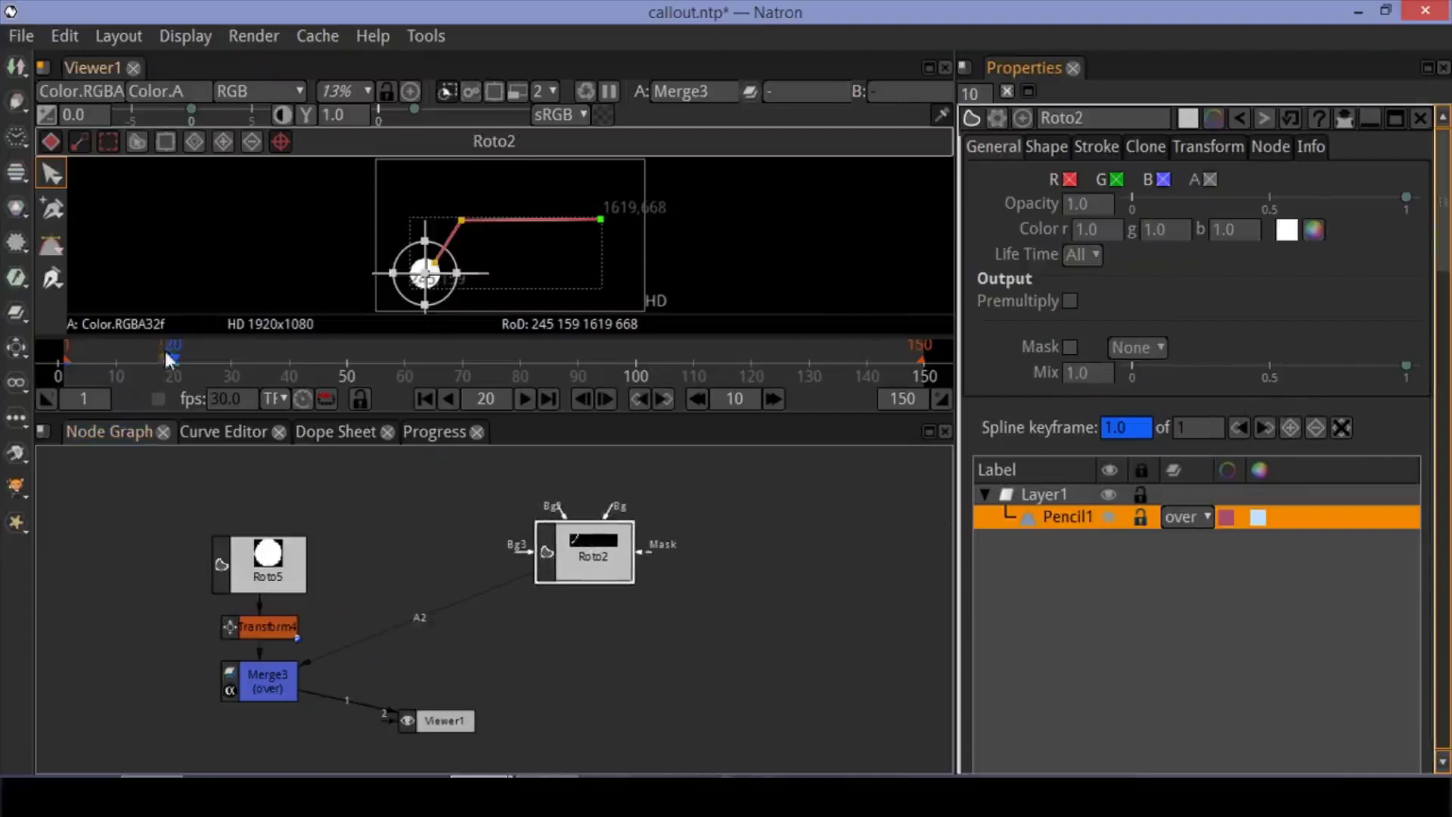
pyautogui.click(606, 399)
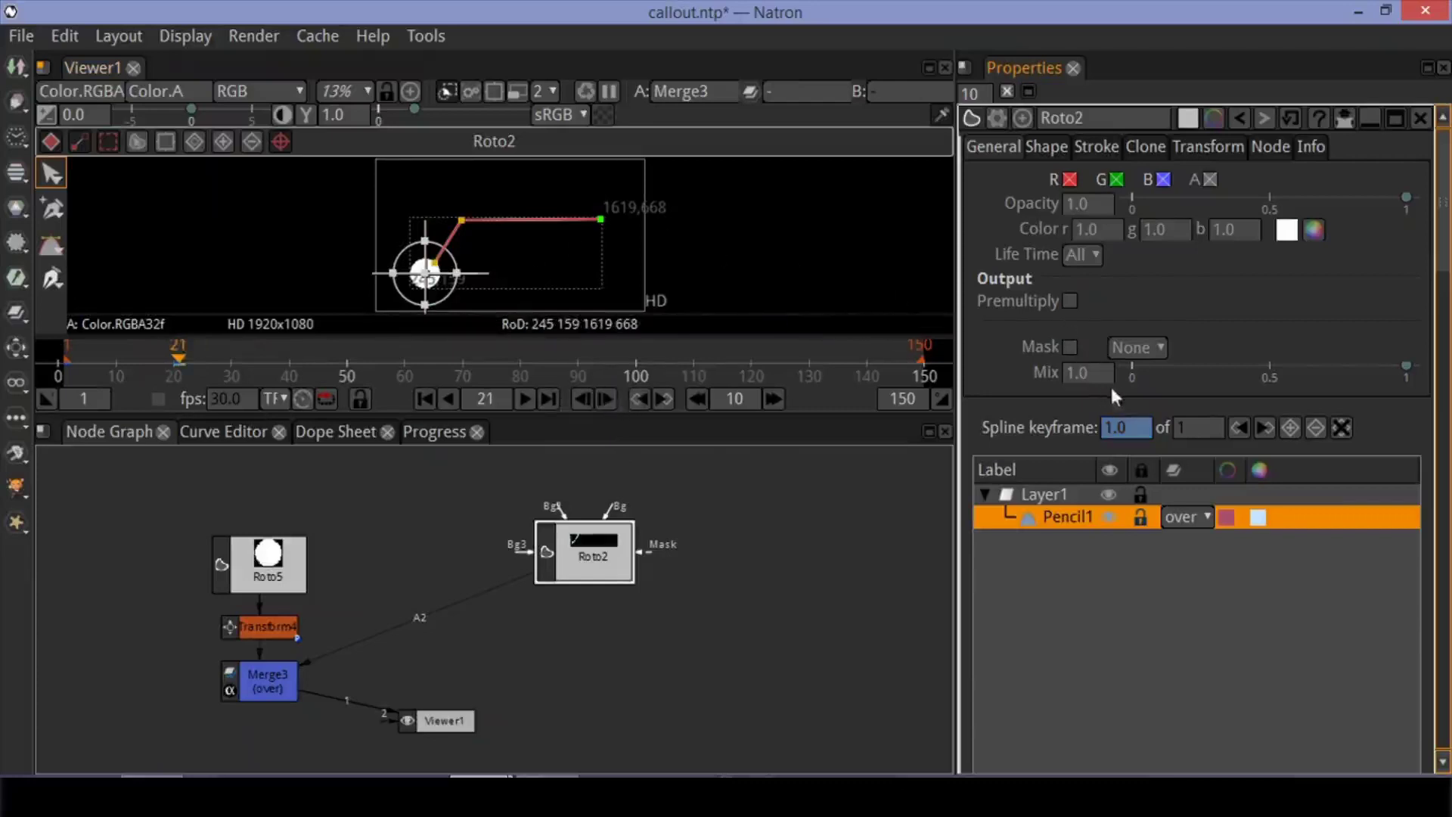
# Key the Pencil1 stroke's visible end at 0 on frame 21, viewing Roto2 alone
pyautogui.click(1108, 145)
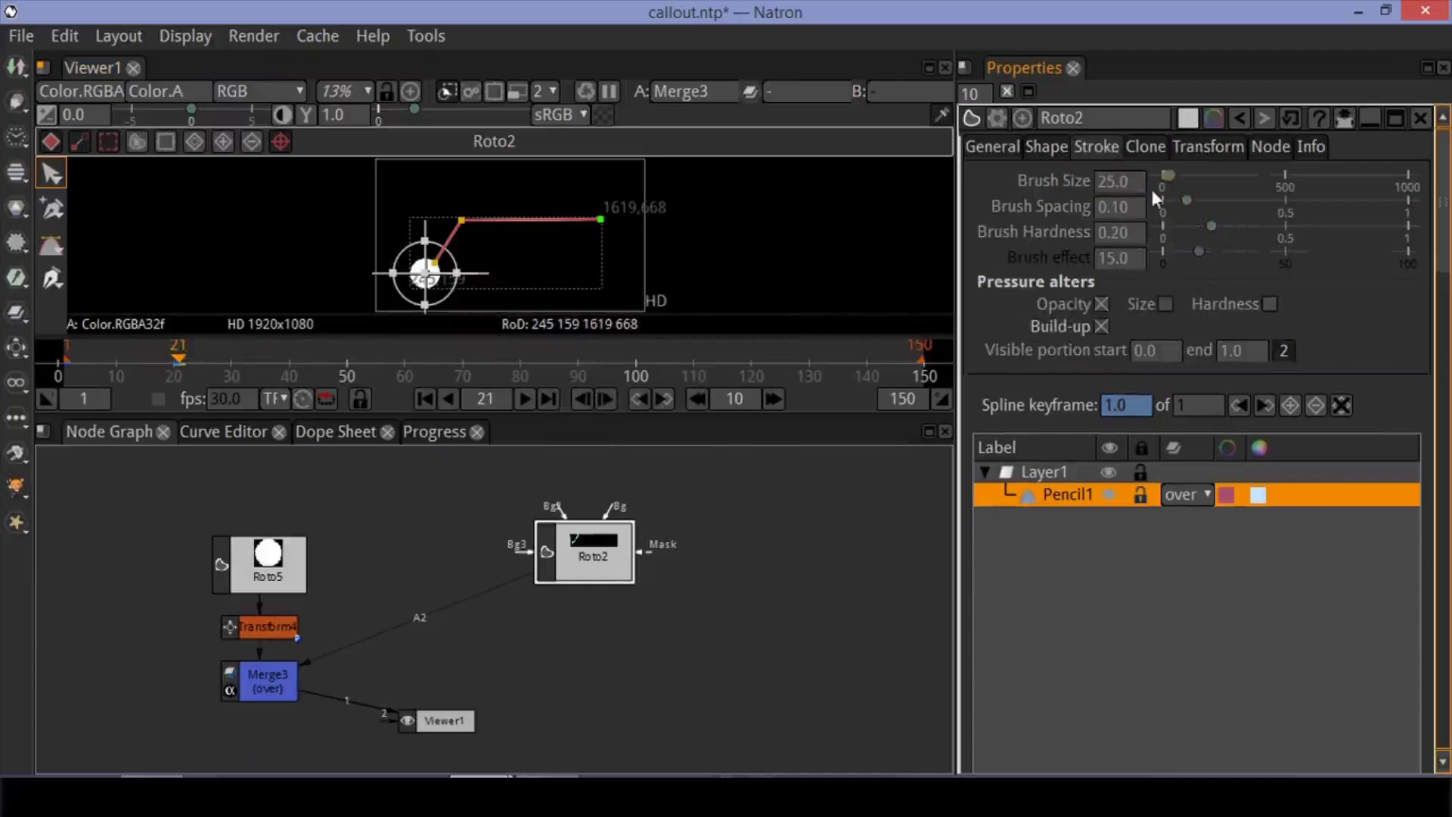
pyautogui.click(1136, 205)
pyautogui.rightClick(1223, 348)
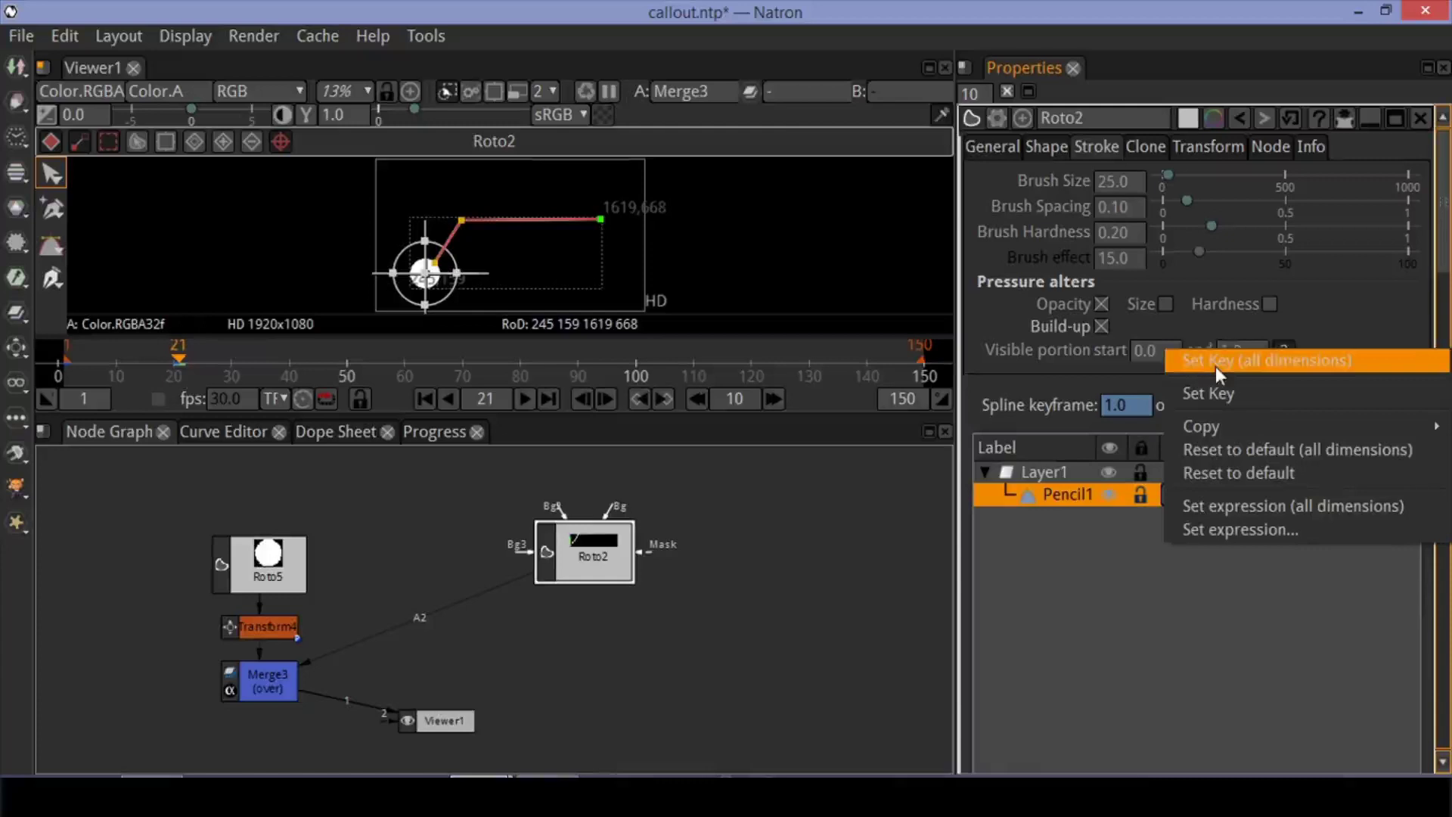
pyautogui.click(1213, 390)
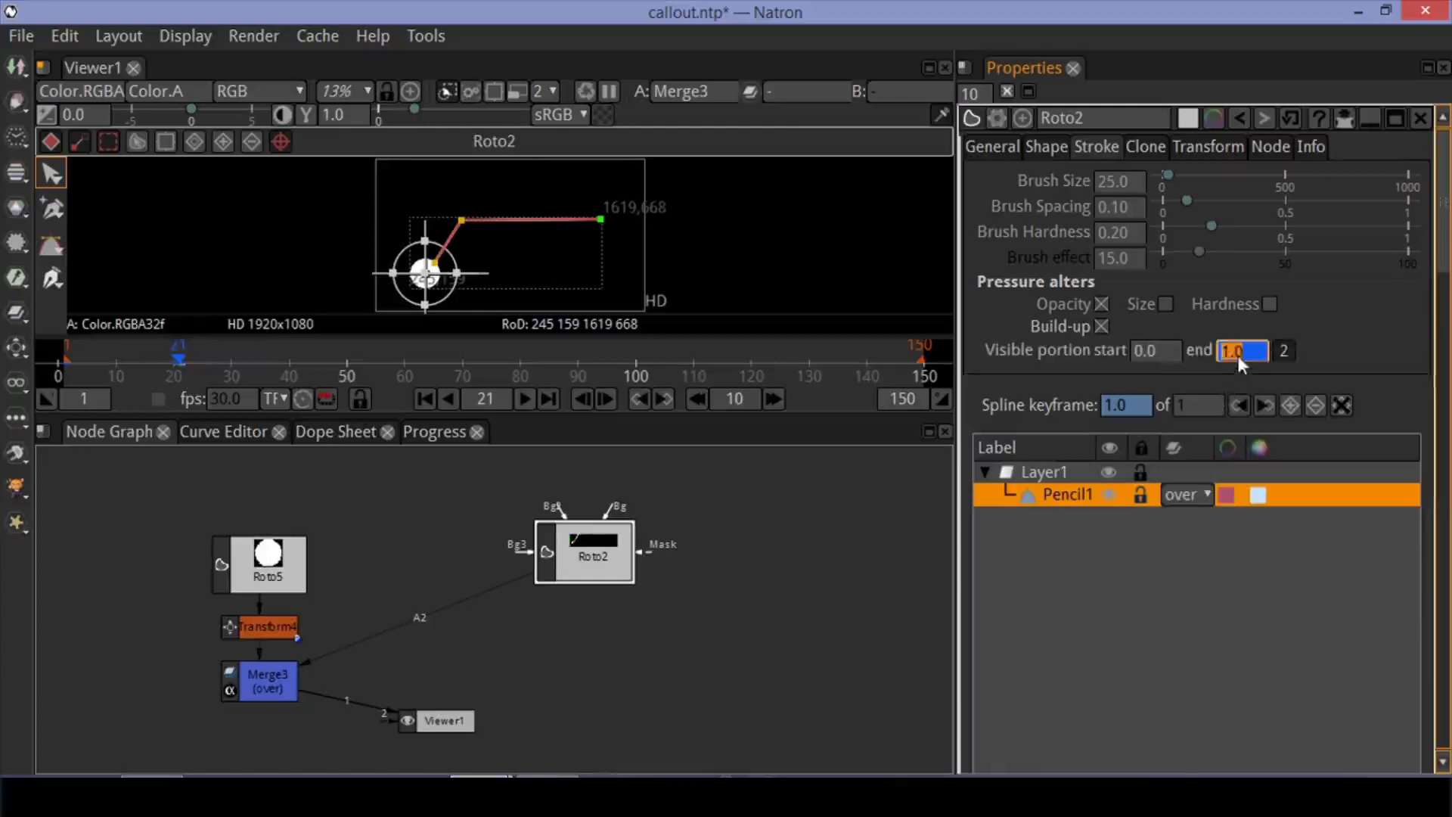
pyautogui.press('0')
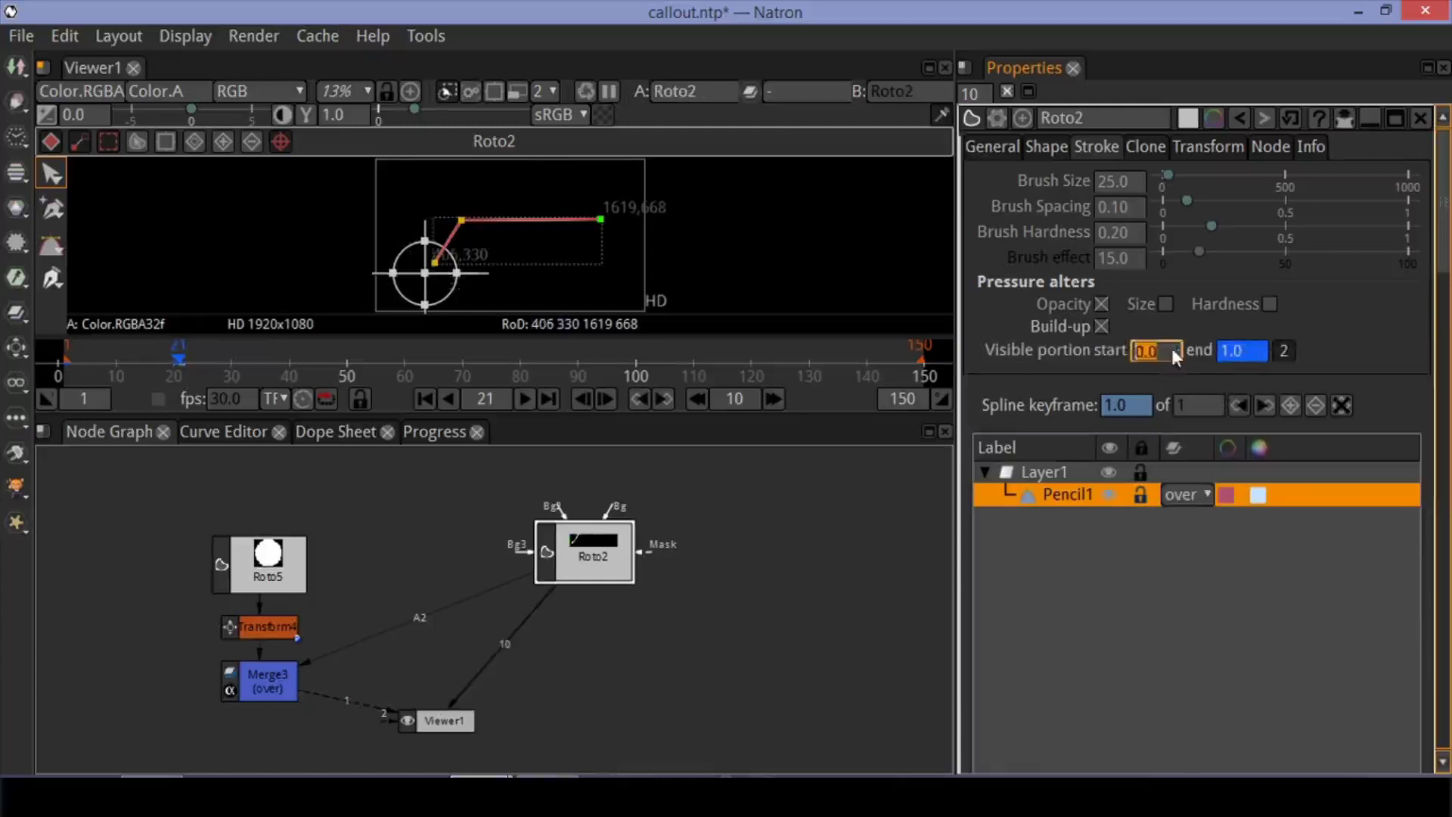
pyautogui.doubleClick(1249, 354)
pyautogui.write('0')
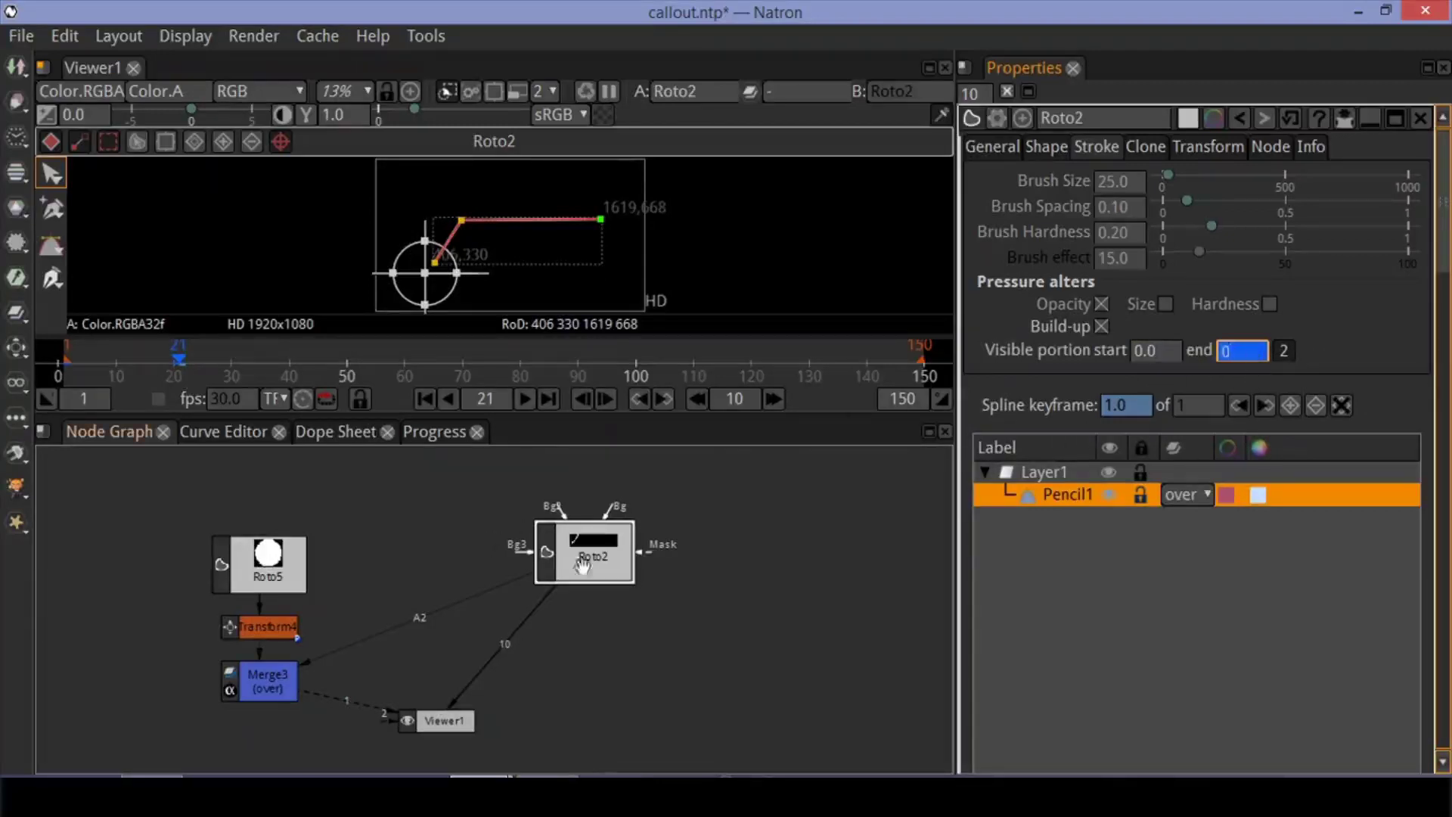
pyautogui.press('Return')
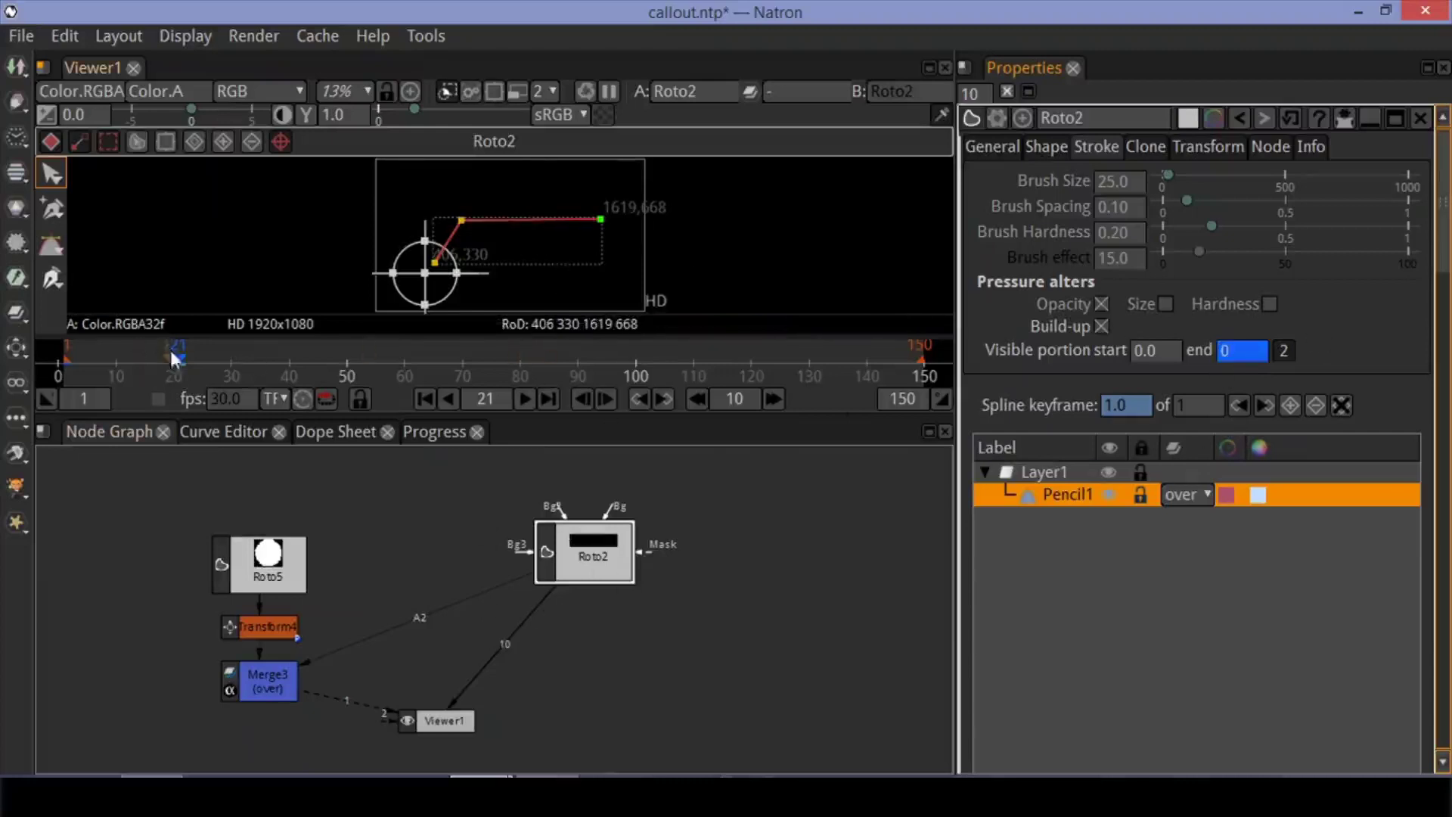
# Set the visible end to 1 at frame 30 and scrub to preview the draw-on
pyautogui.moveTo(184, 358); pyautogui.dragTo(230, 362)
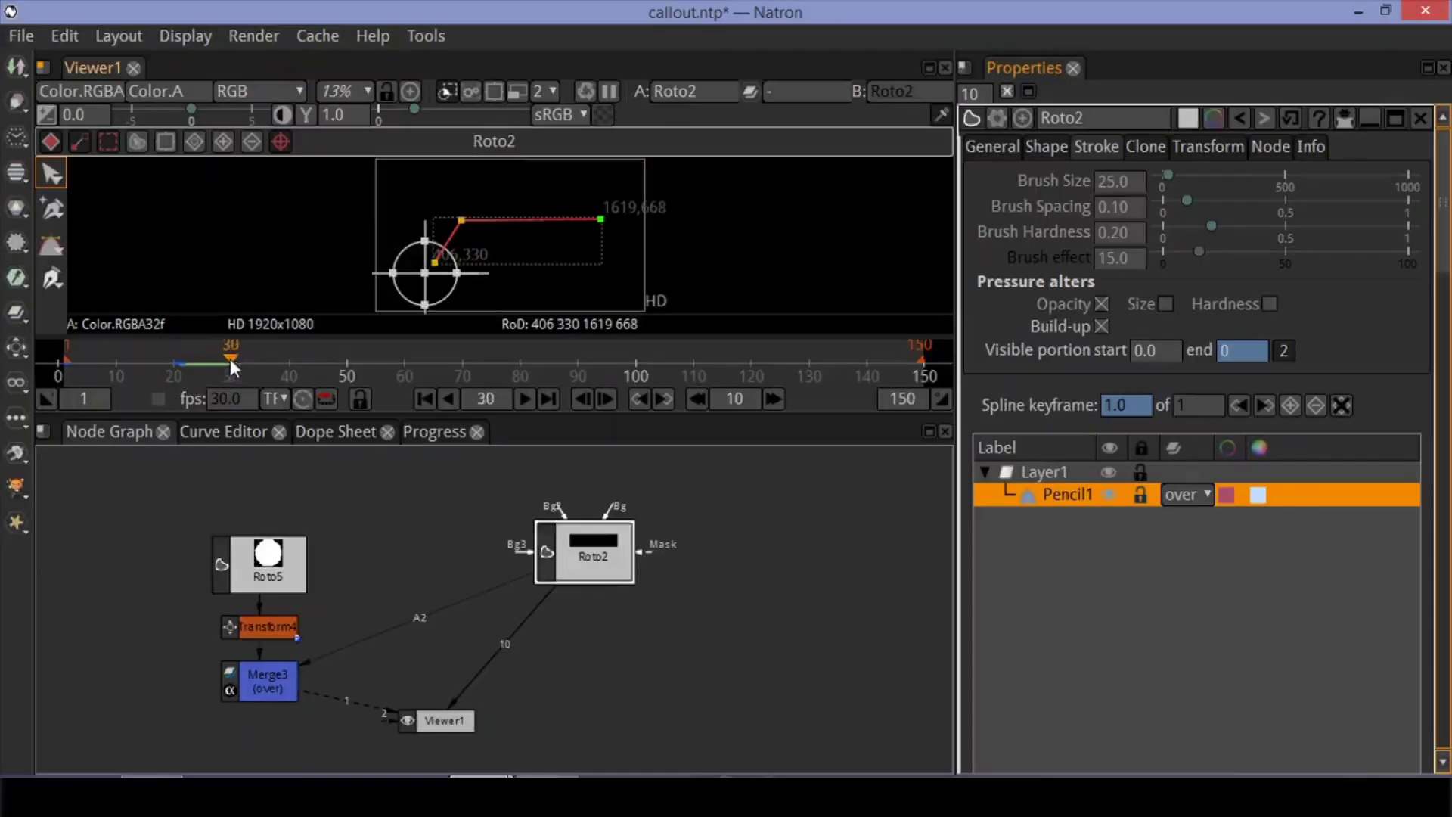
pyautogui.doubleClick(1237, 354)
pyautogui.write('1.')
pyautogui.press('Return')
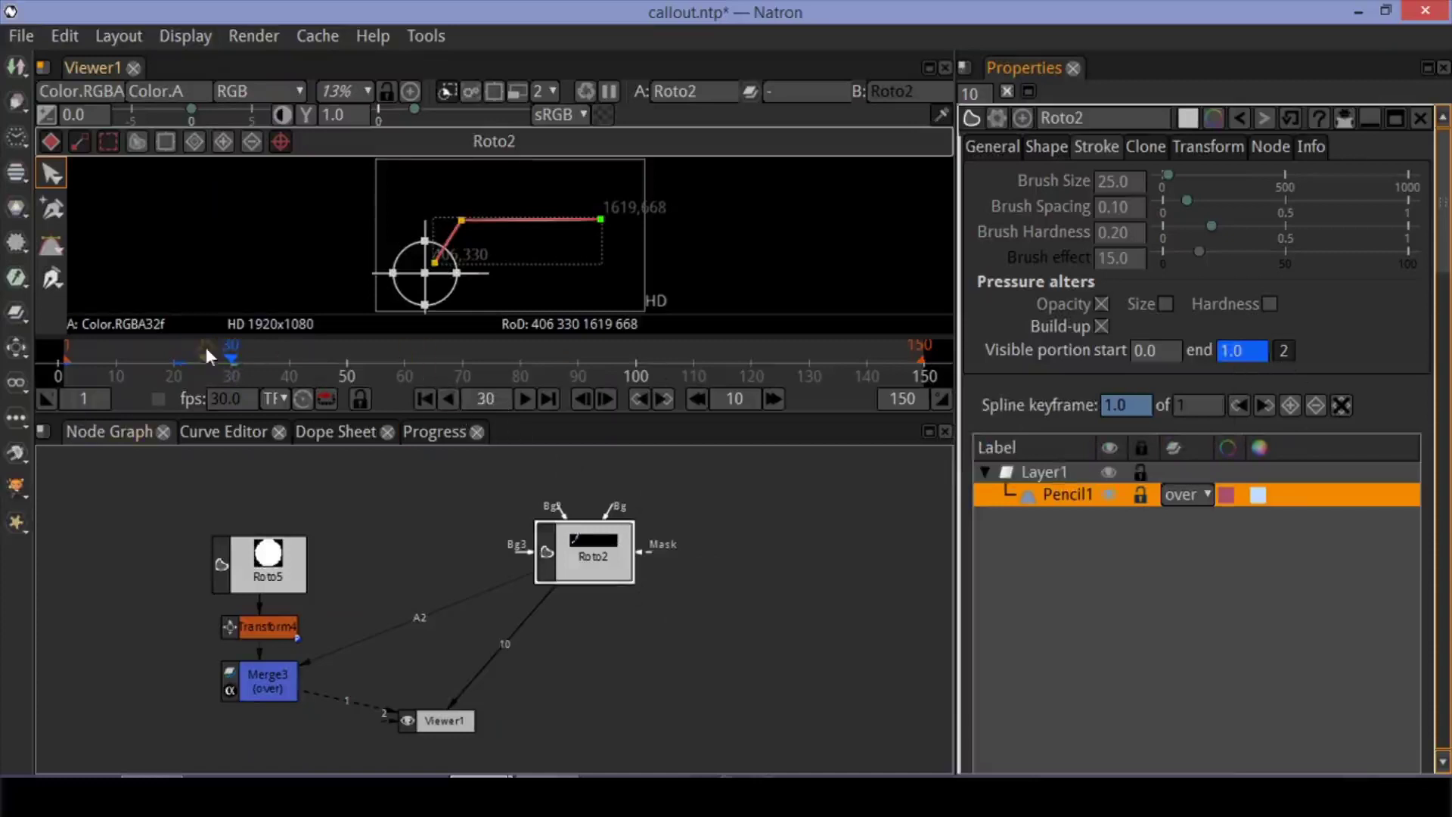
pyautogui.moveTo(212, 361)
pyautogui.mouseDown()
pyautogui.moveTo(218, 379)
pyautogui.moveTo(233, 372)
pyautogui.mouseUp()
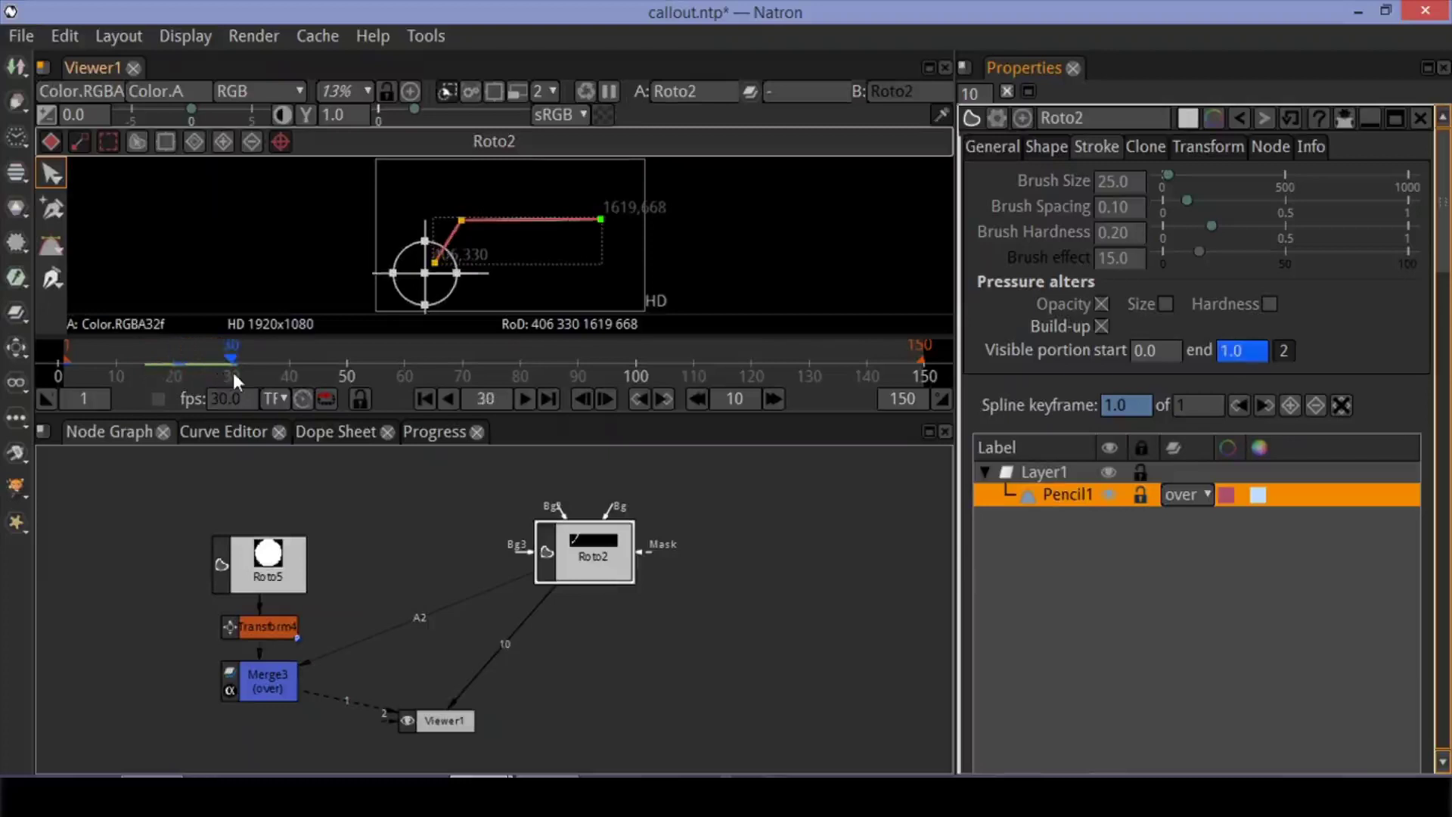
pyautogui.click(419, 724)
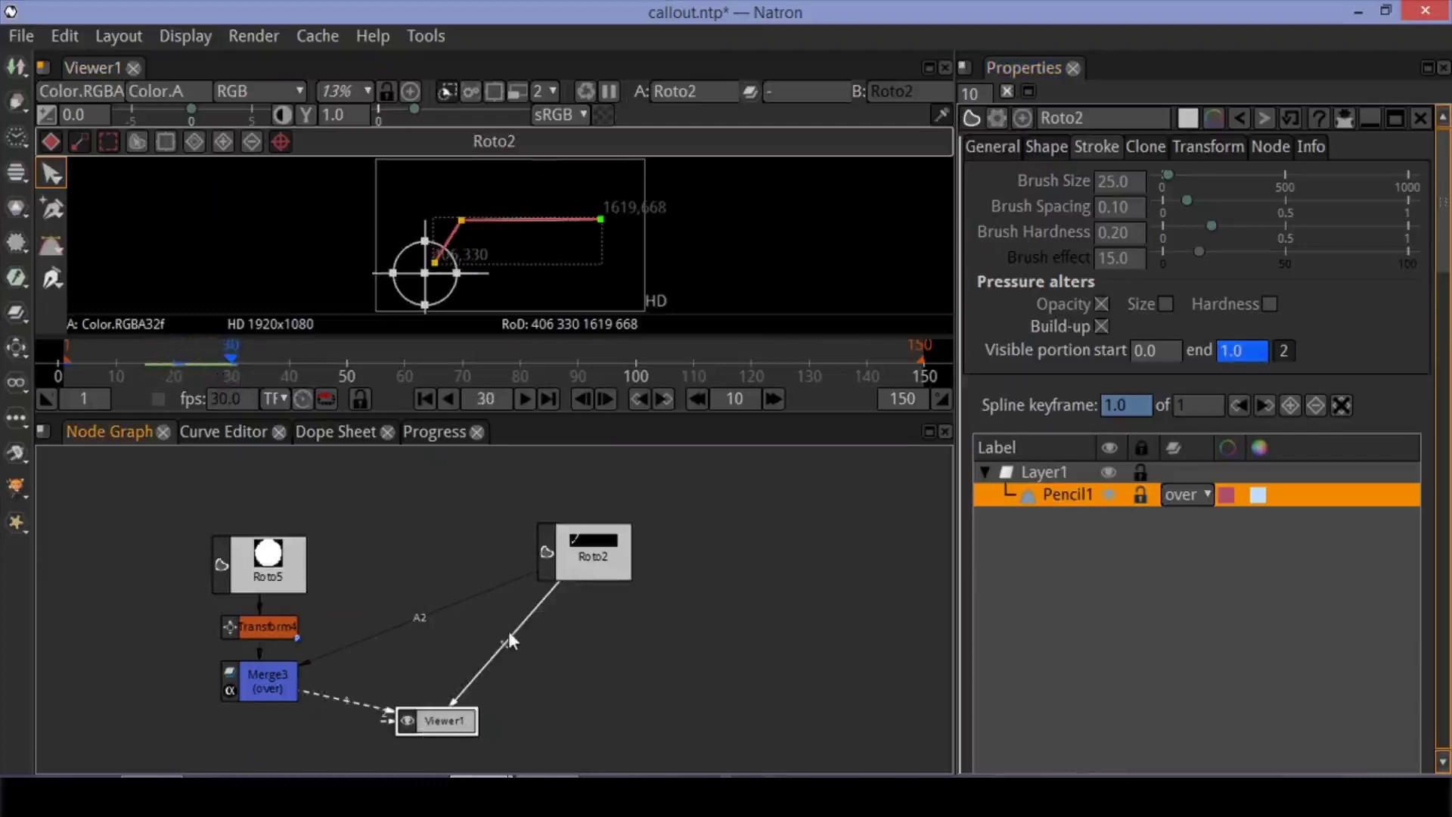
# Disconnect Viewer1 from Roto2 and connect it to Merge3's output instead
pyautogui.moveTo(508, 631); pyautogui.dragTo(369, 692)
pyautogui.moveTo(454, 722); pyautogui.dragTo(310, 742)
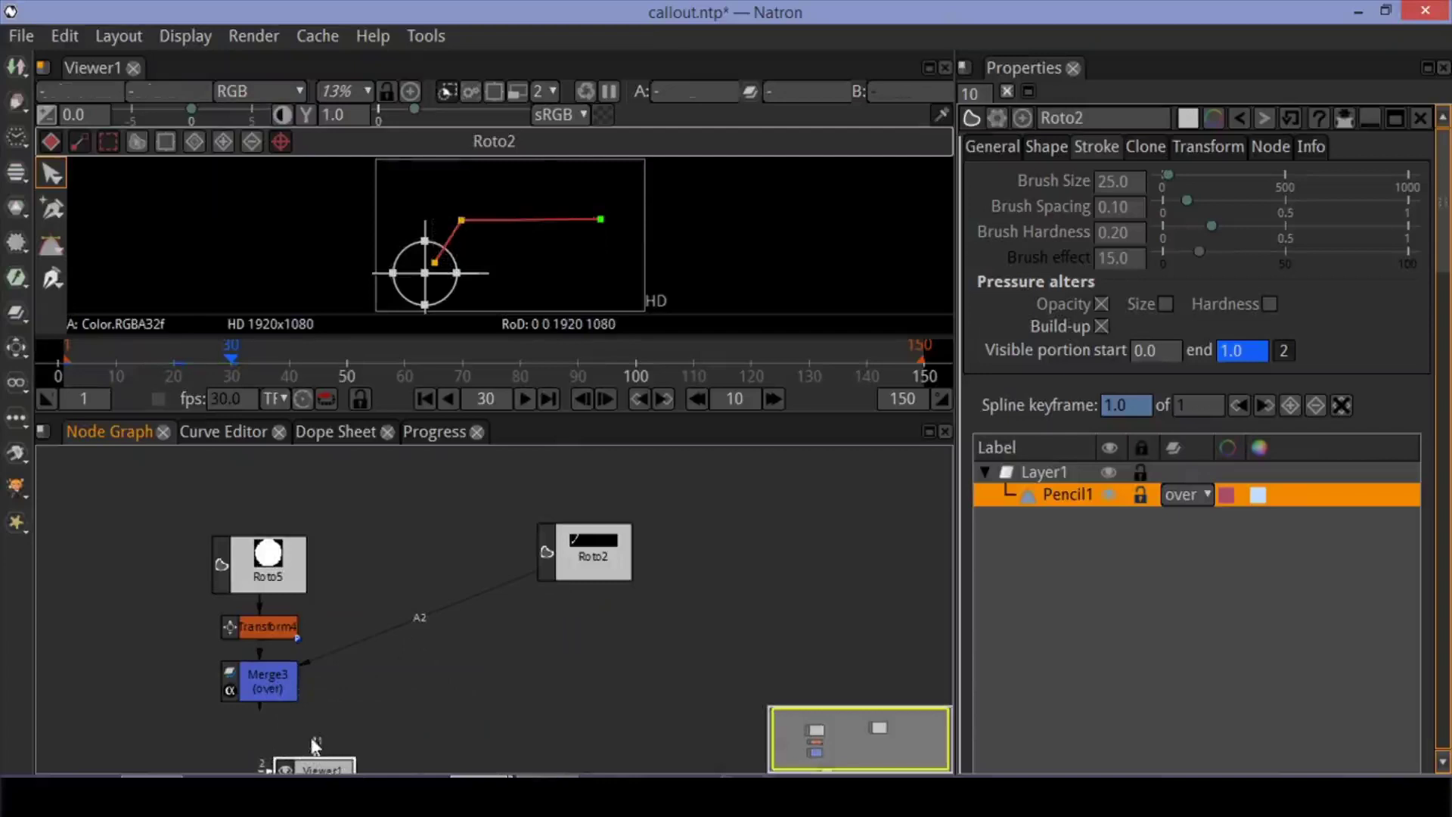
pyautogui.moveTo(310, 752); pyautogui.dragTo(279, 696)
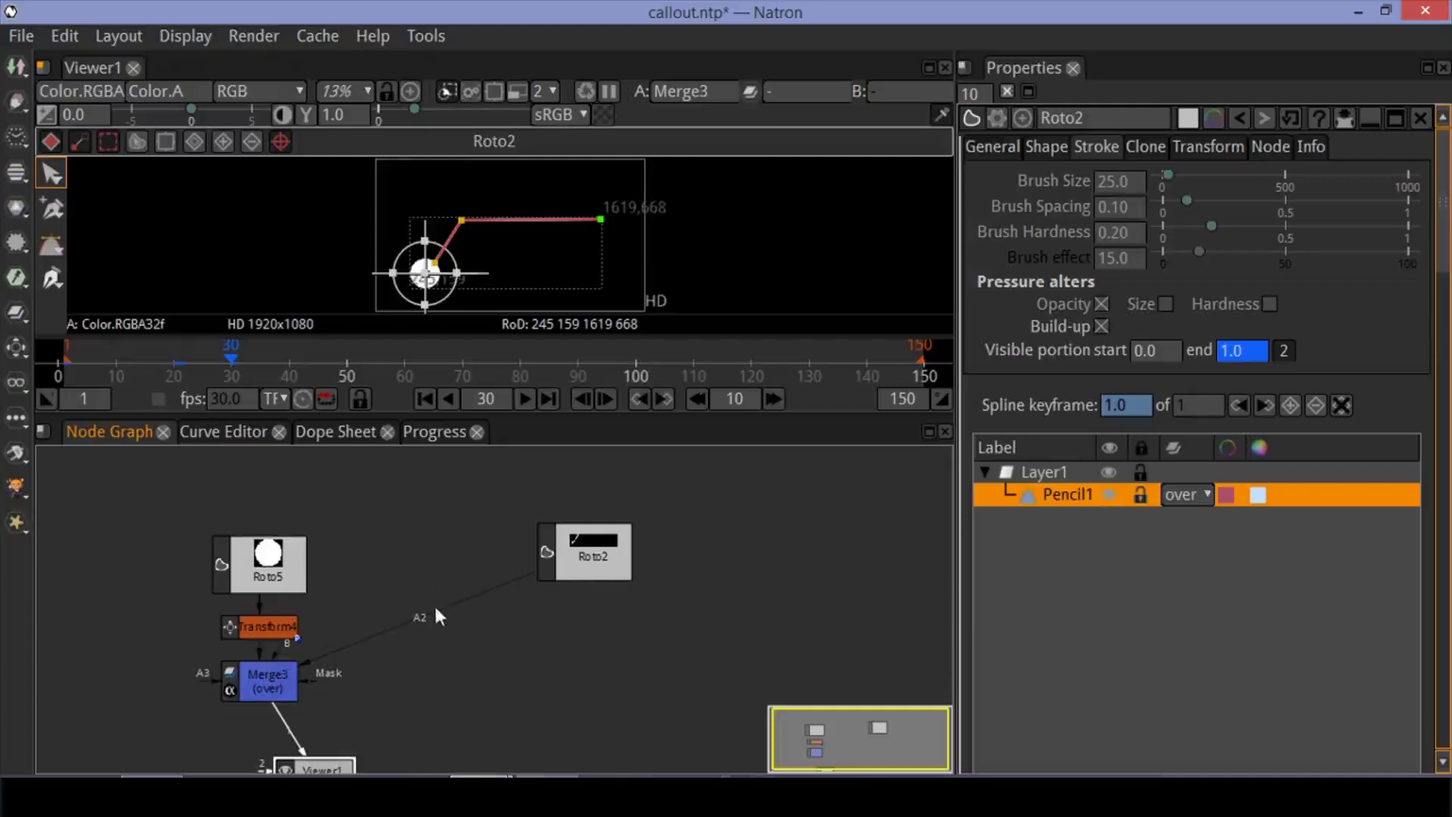
# Add a dot on Roto2's A2 link, shift both left, and search for 'text'
pyautogui.moveTo(436, 609)
pyautogui.mouseDown()
pyautogui.moveTo(477, 676)
pyautogui.moveTo(584, 681)
pyautogui.mouseUp()
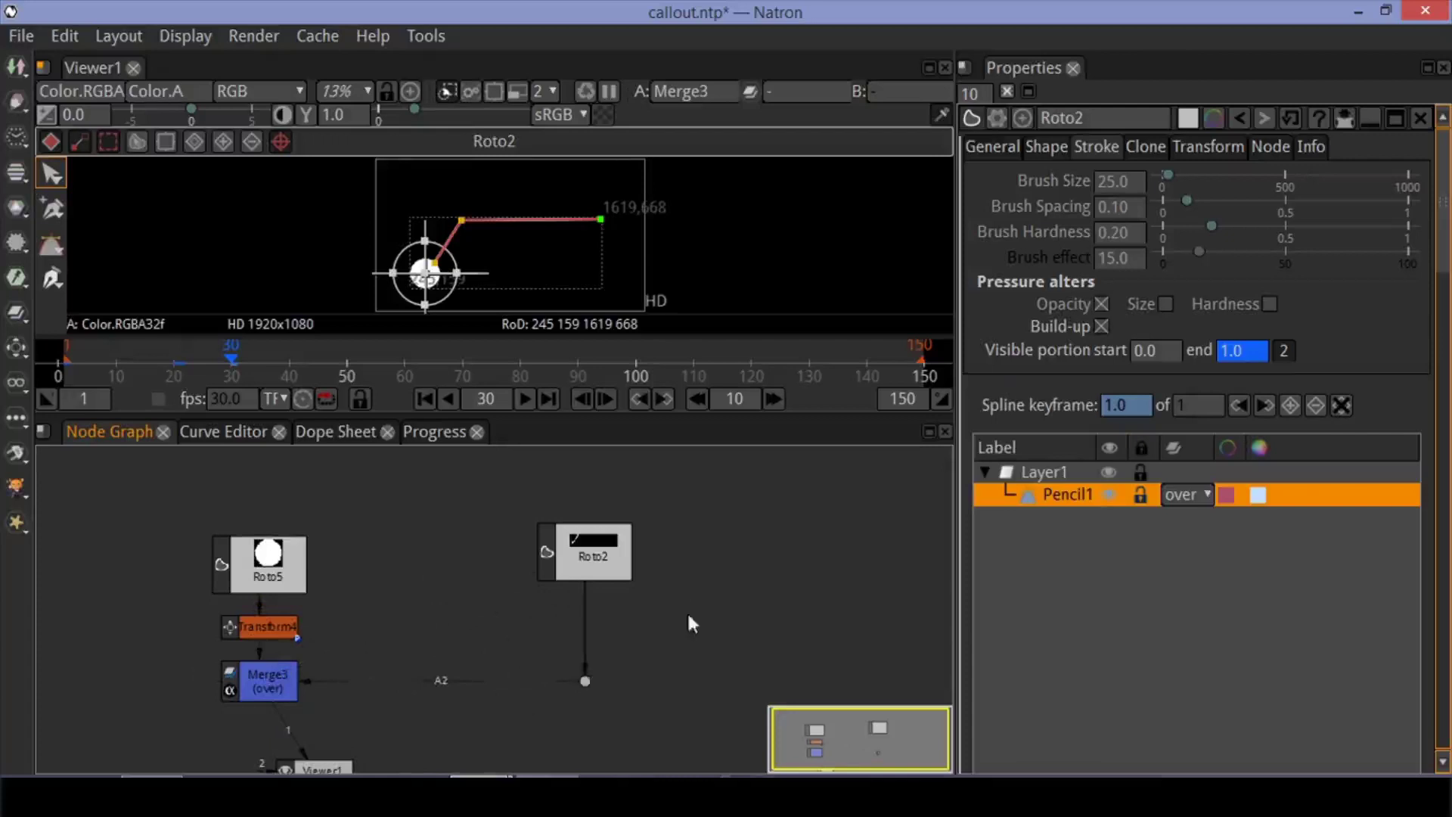
pyautogui.click(589, 558)
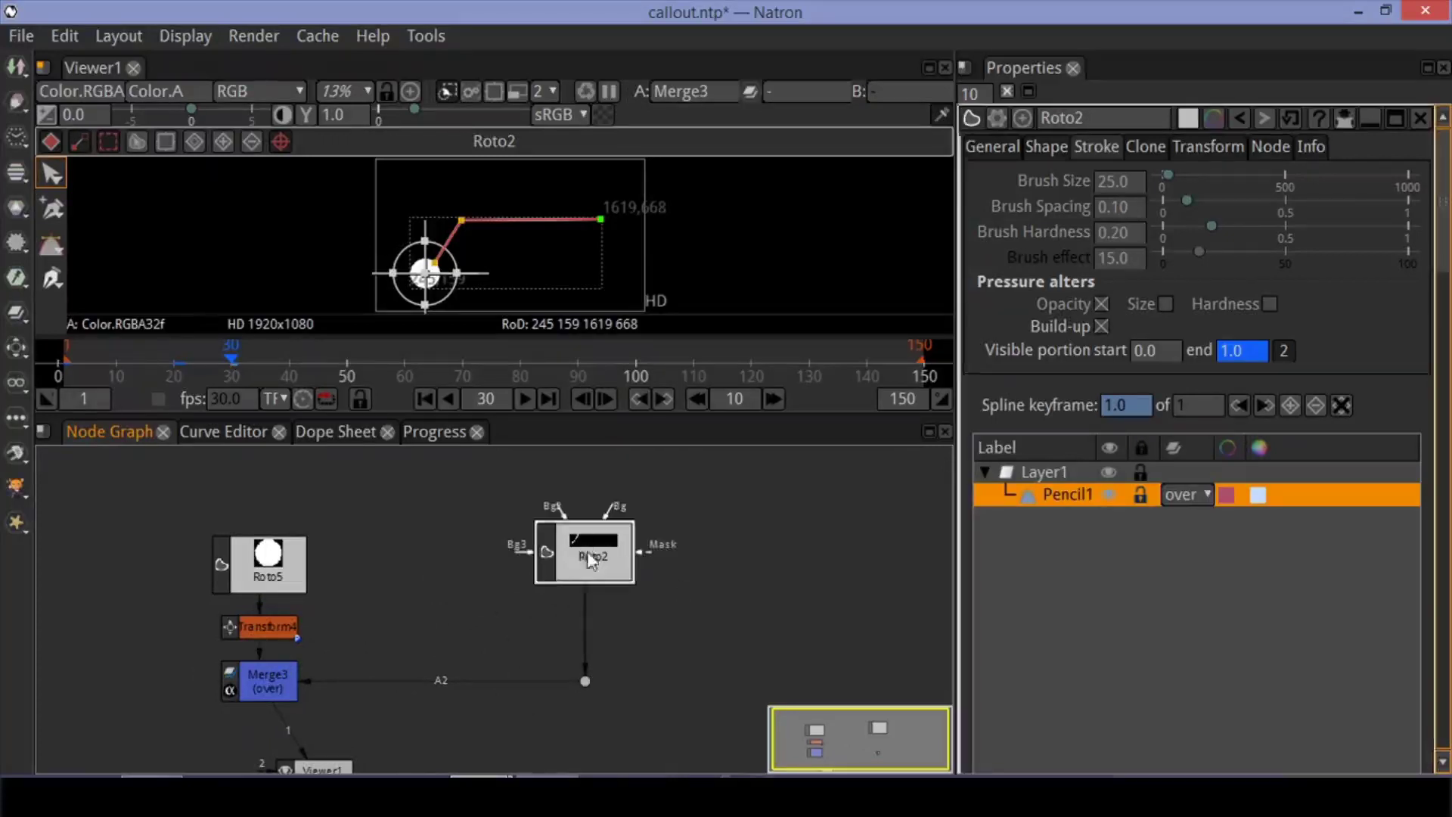
pyautogui.keyDown('ctrl'); pyautogui.click(585, 680); pyautogui.keyUp('ctrl')
pyautogui.moveTo(582, 564); pyautogui.dragTo(456, 576)
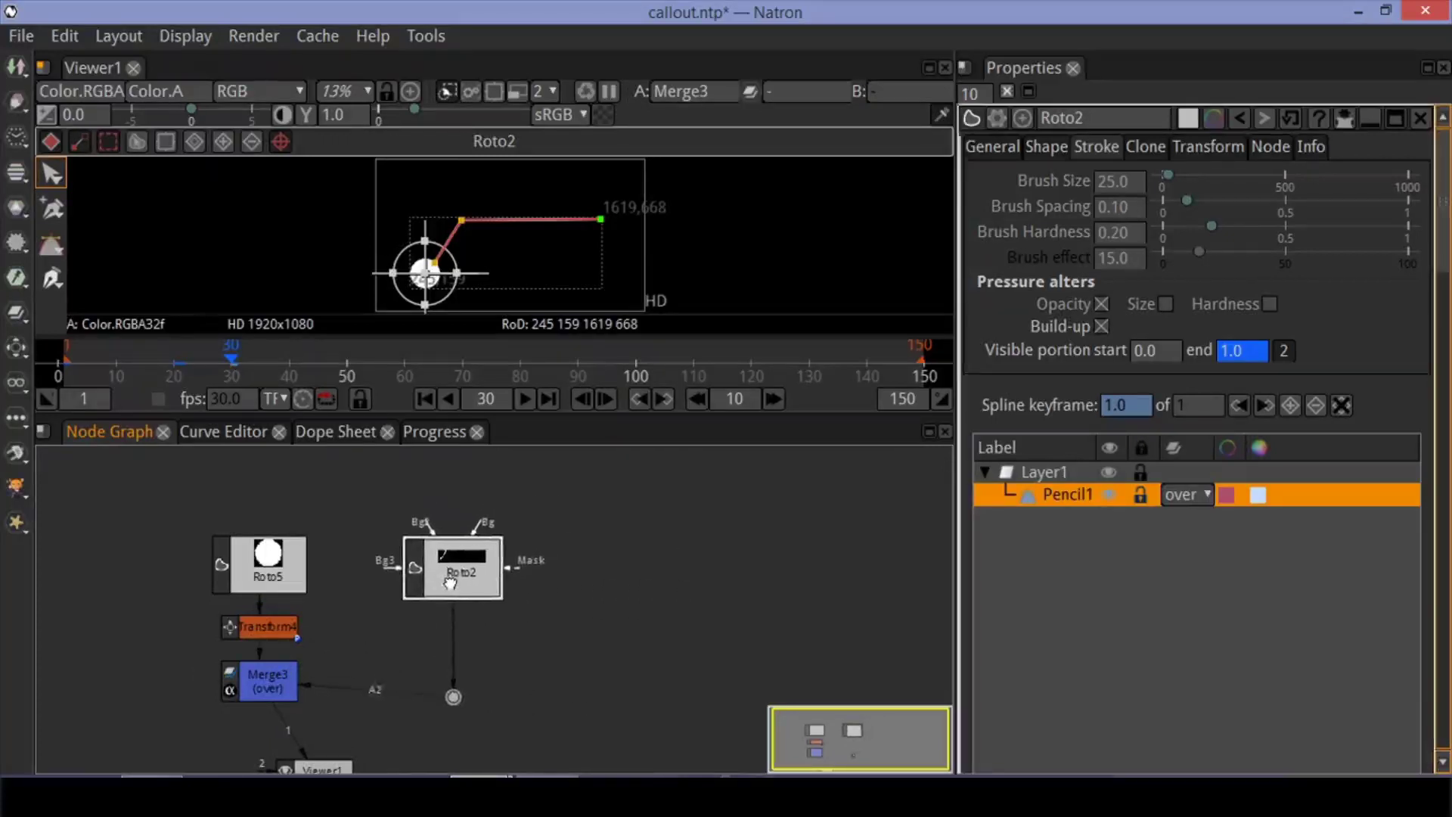
pyautogui.click(641, 573)
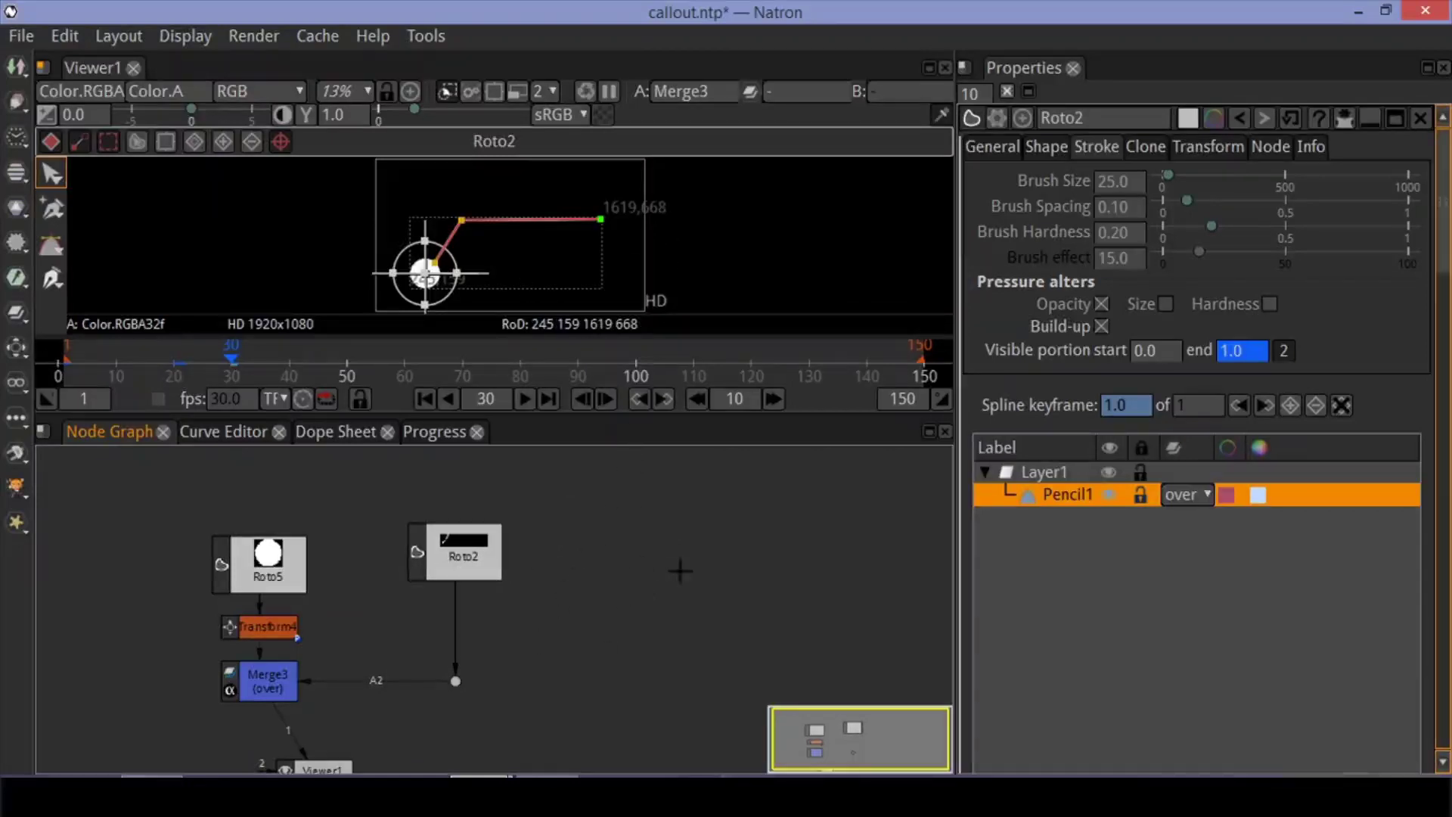
pyautogui.press('Tab')
pyautogui.write('text')
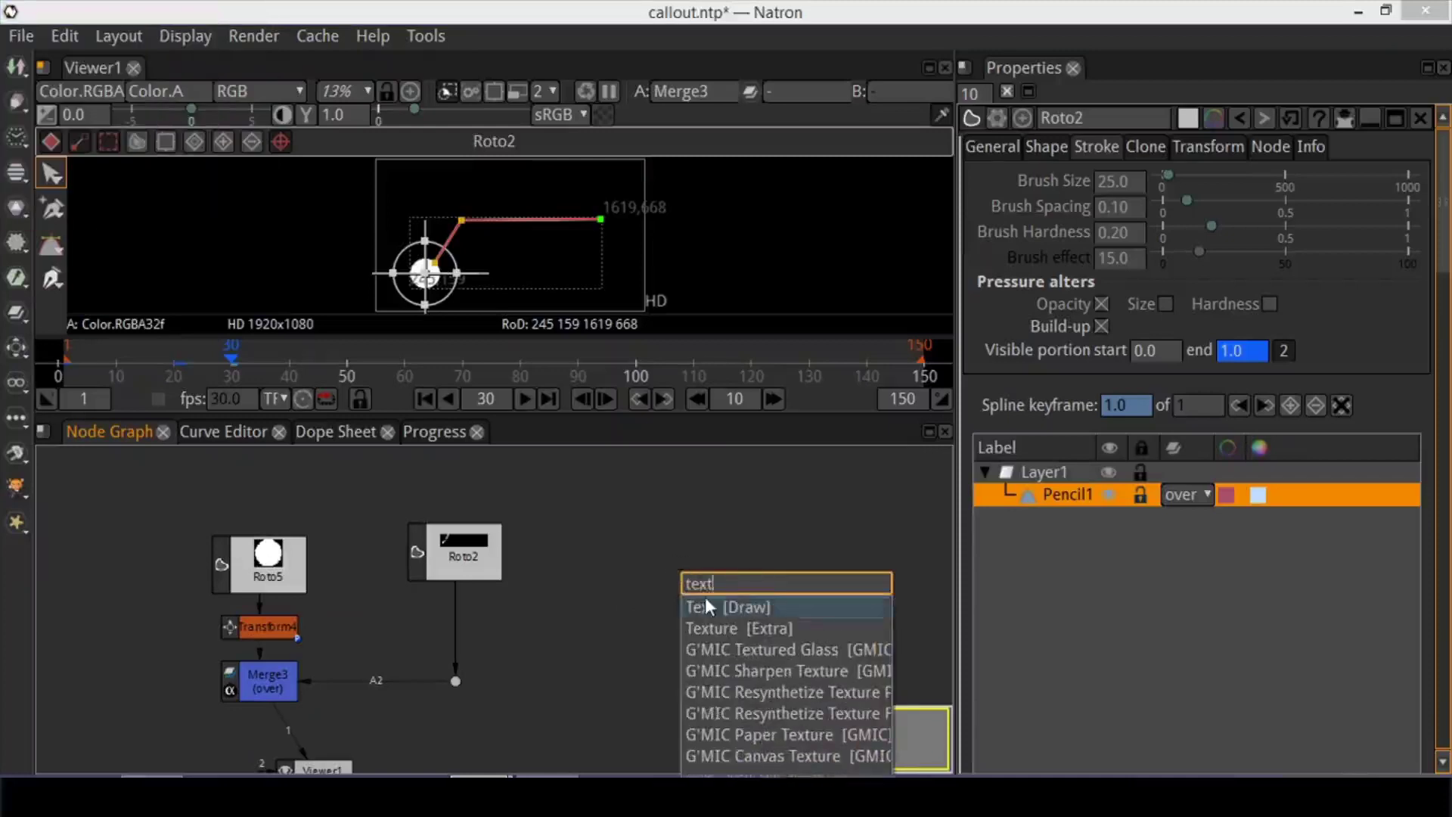
# Create Text1, set its text to 'CALLOUT', and disconnect it from the viewer
pyautogui.click(704, 599)
pyautogui.moveTo(745, 600); pyautogui.dragTo(656, 547)
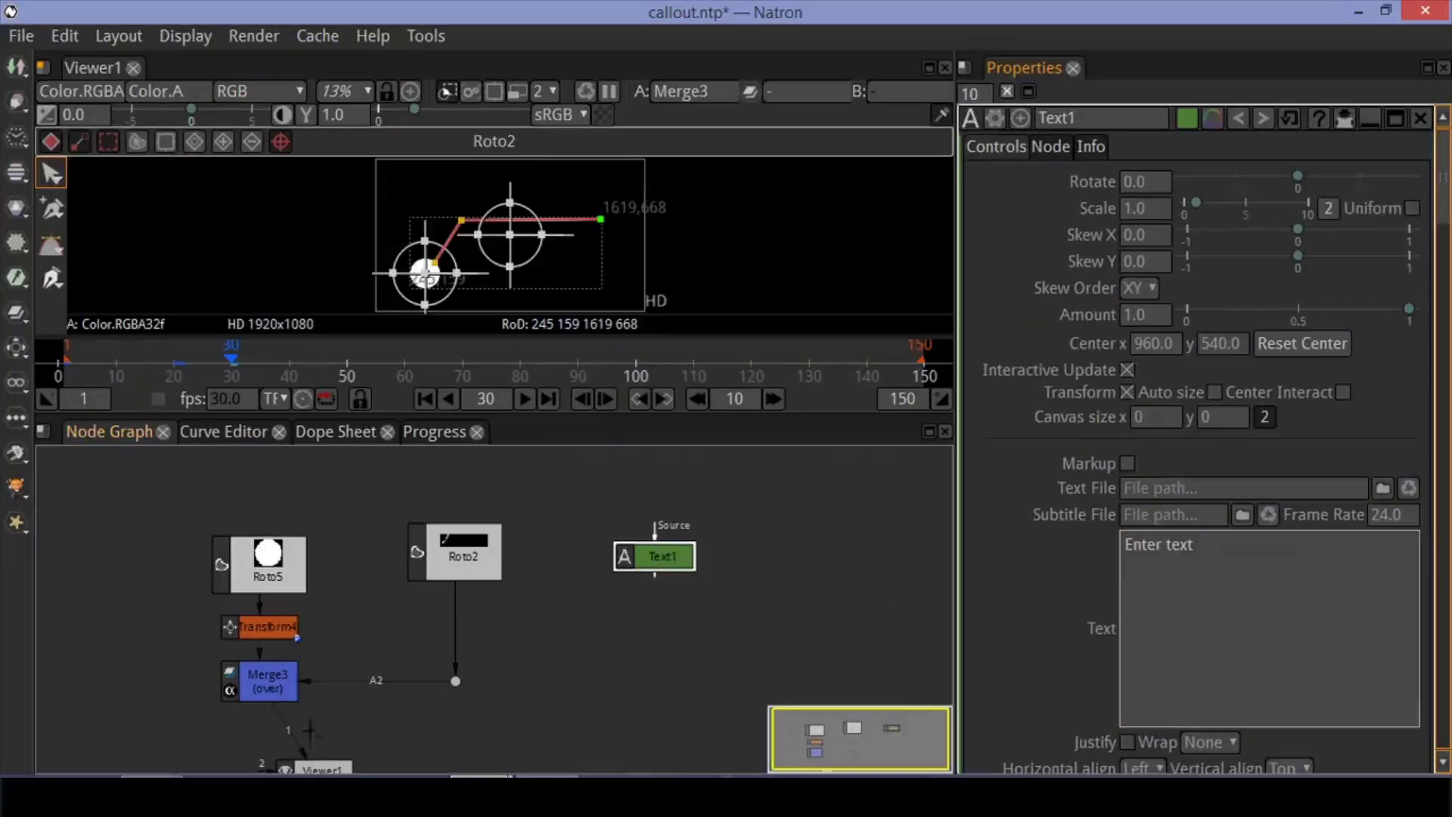
pyautogui.press('0')
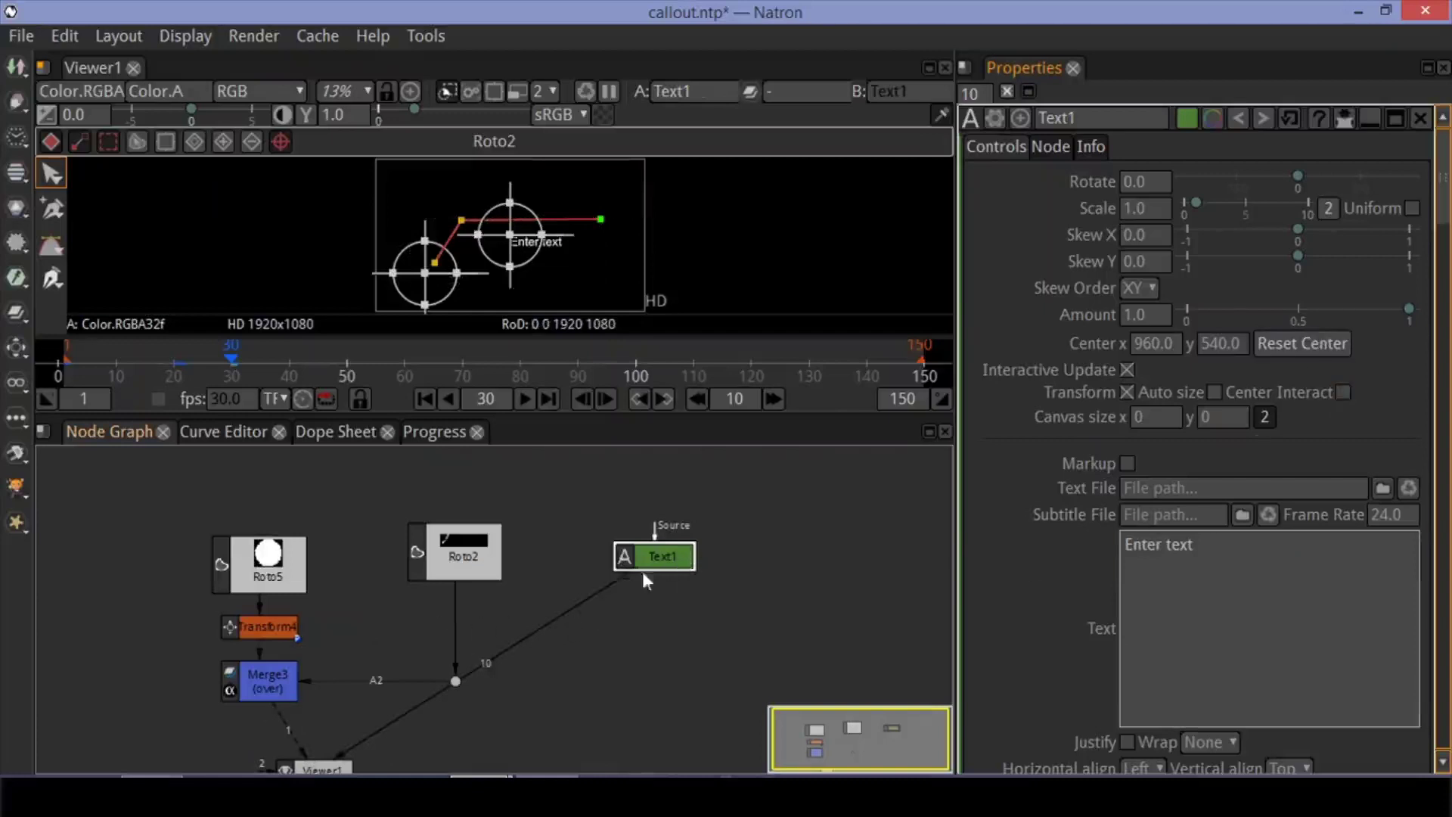
pyautogui.click(1131, 597)
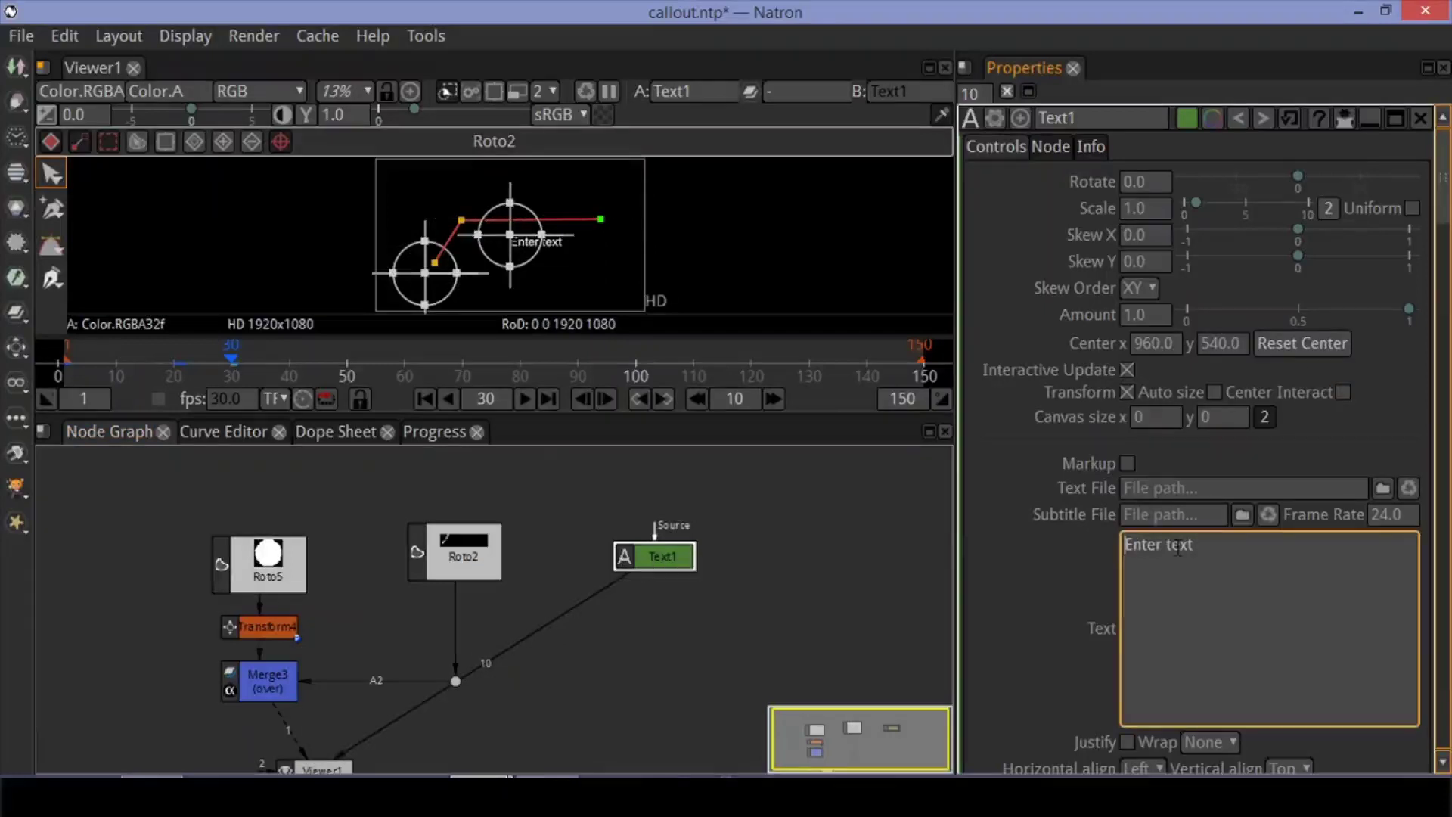
pyautogui.hotkey('ctrl', 'a')
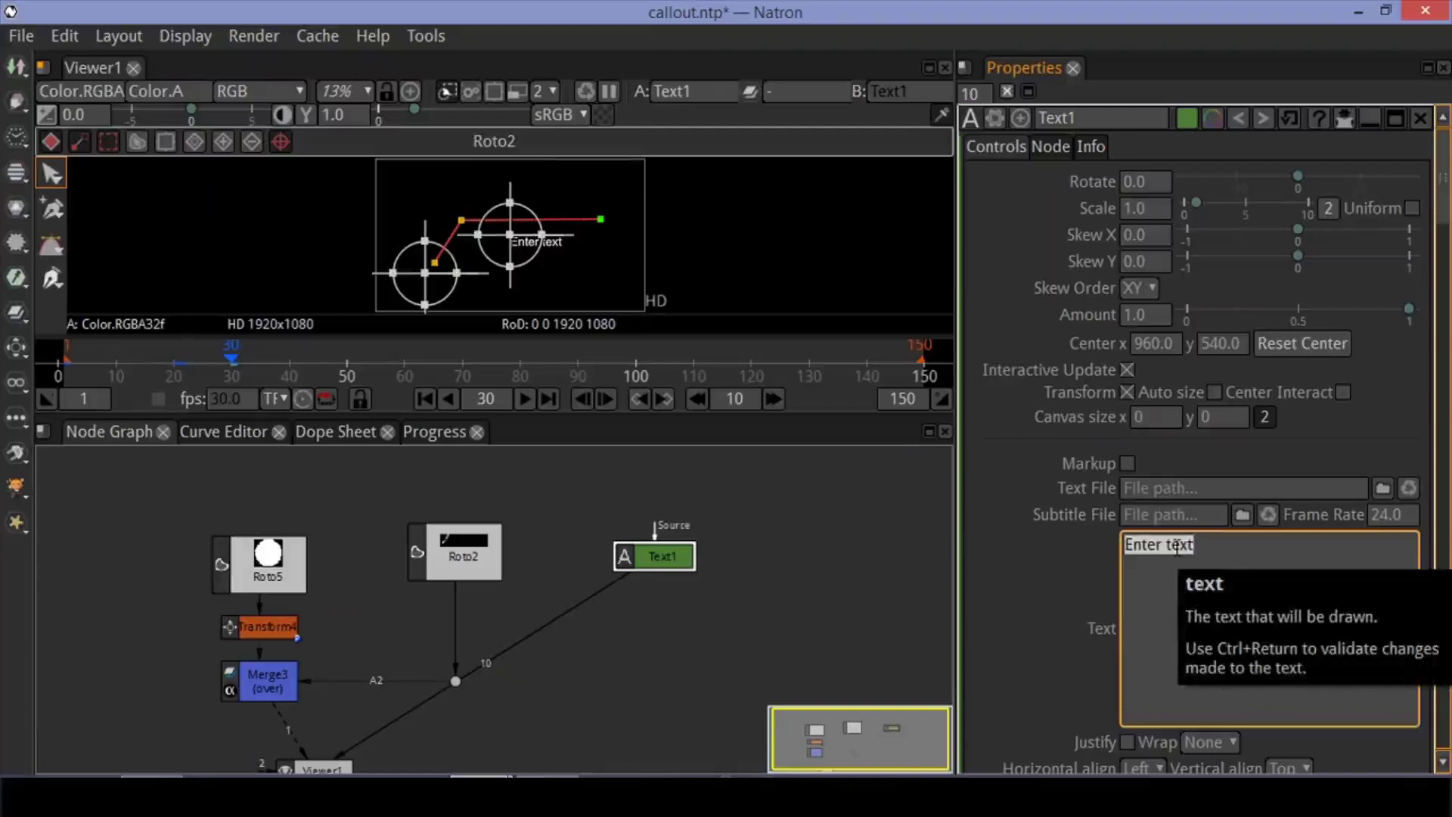
pyautogui.write('Ca')
pyautogui.press('BackSpace')
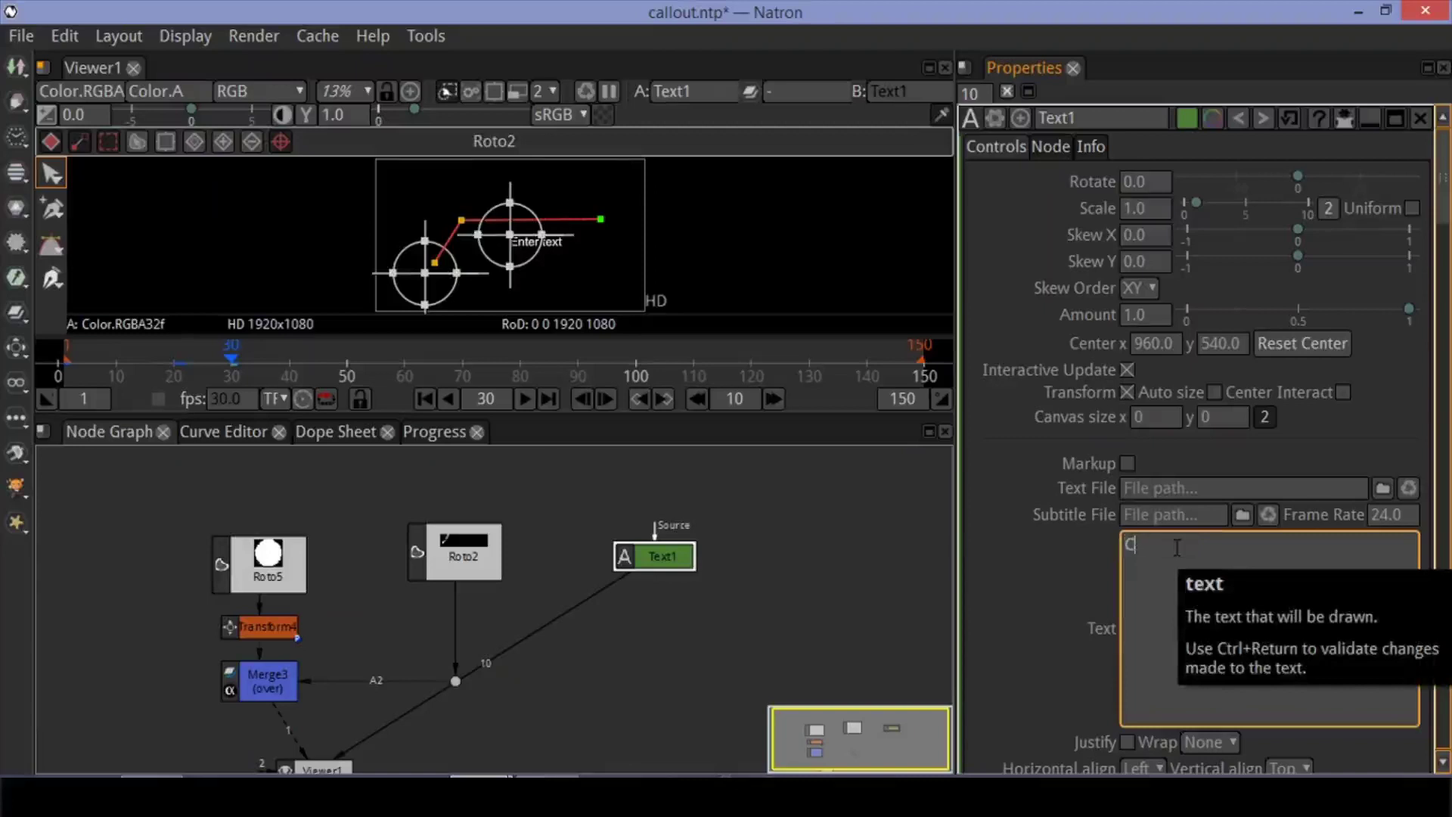
pyautogui.write('ALLOU')
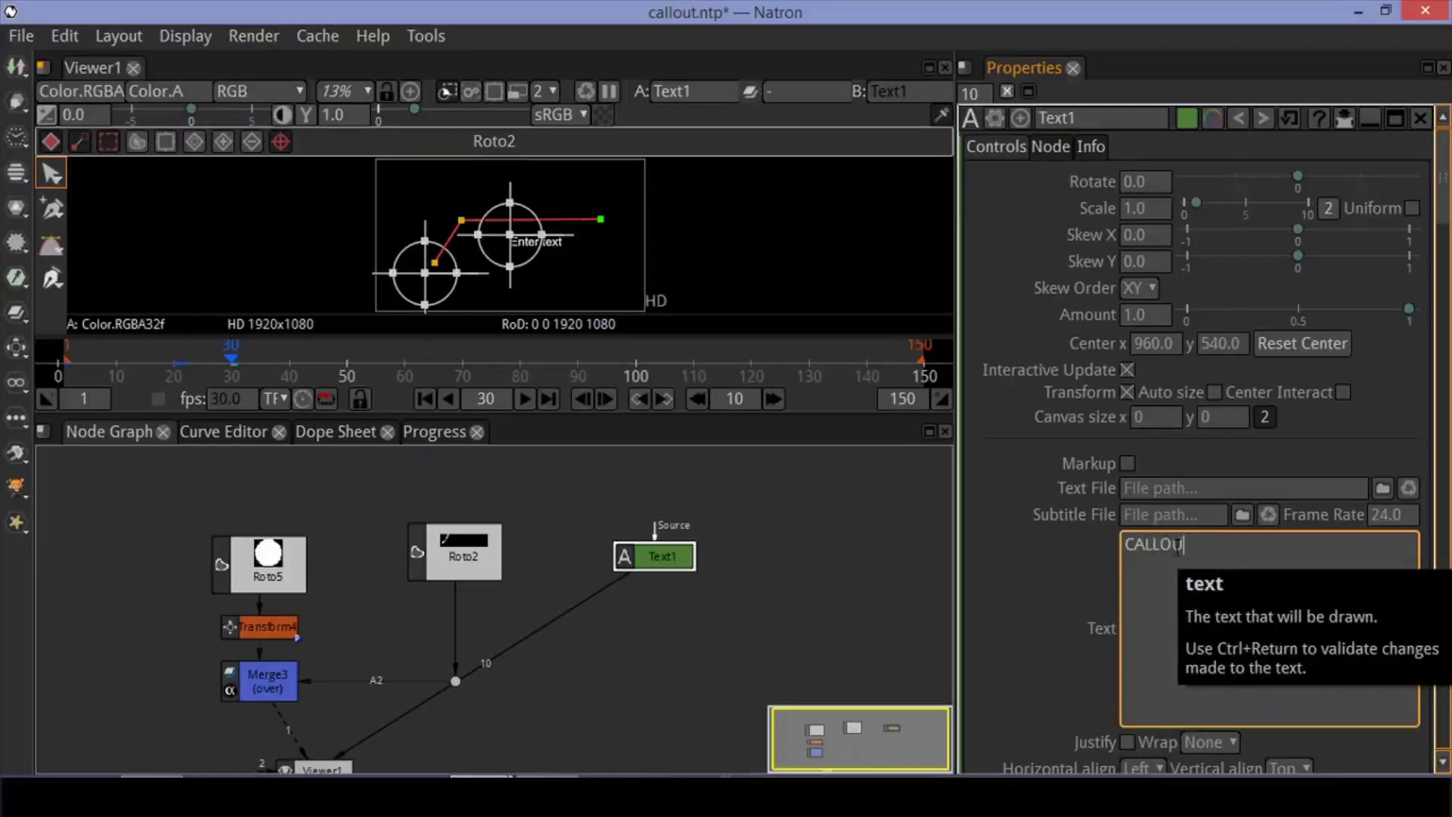
pyautogui.write('T')
pyautogui.hotkey('ctrl', 'Return')
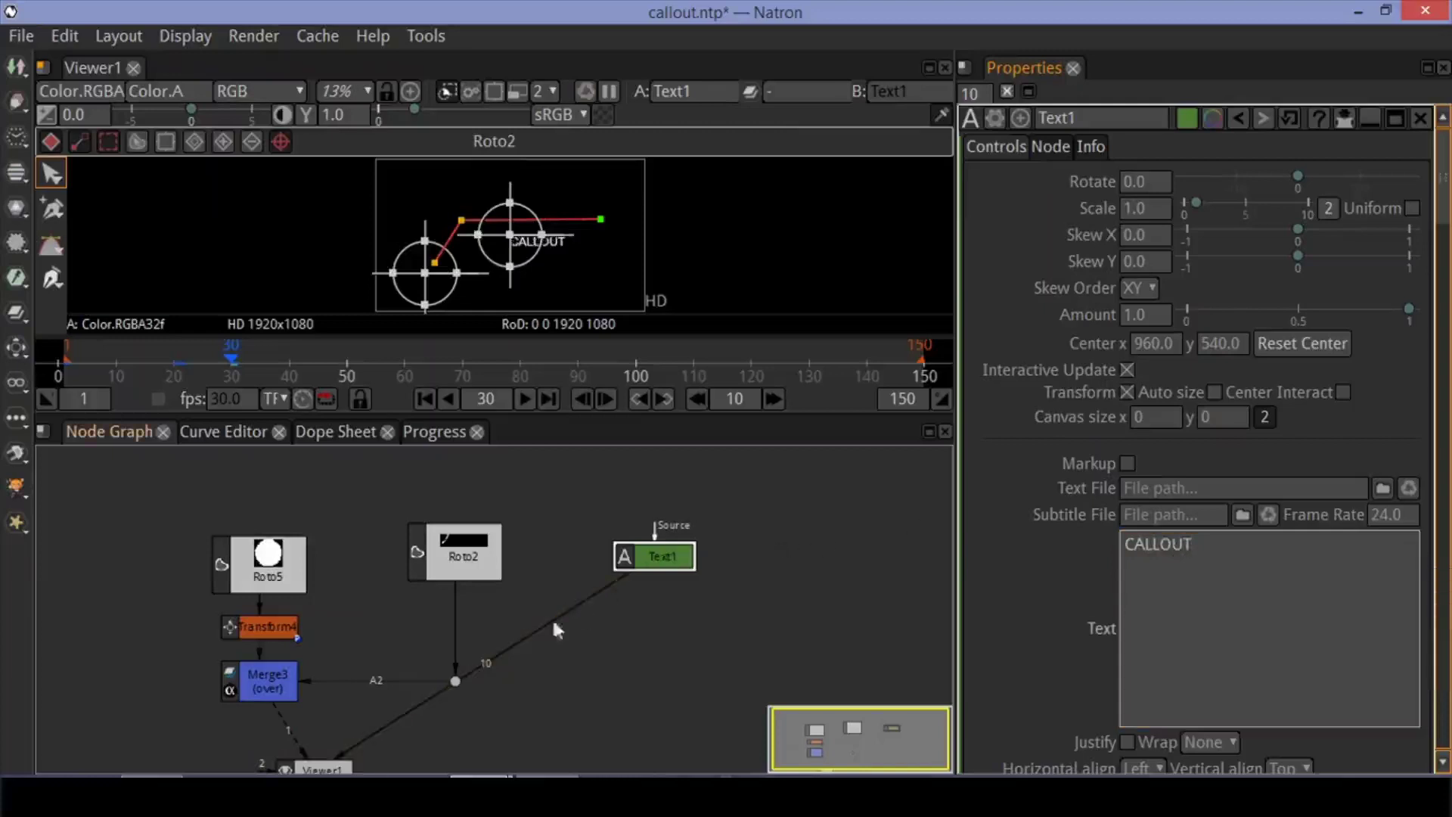
pyautogui.moveTo(515, 637); pyautogui.dragTo(361, 726)
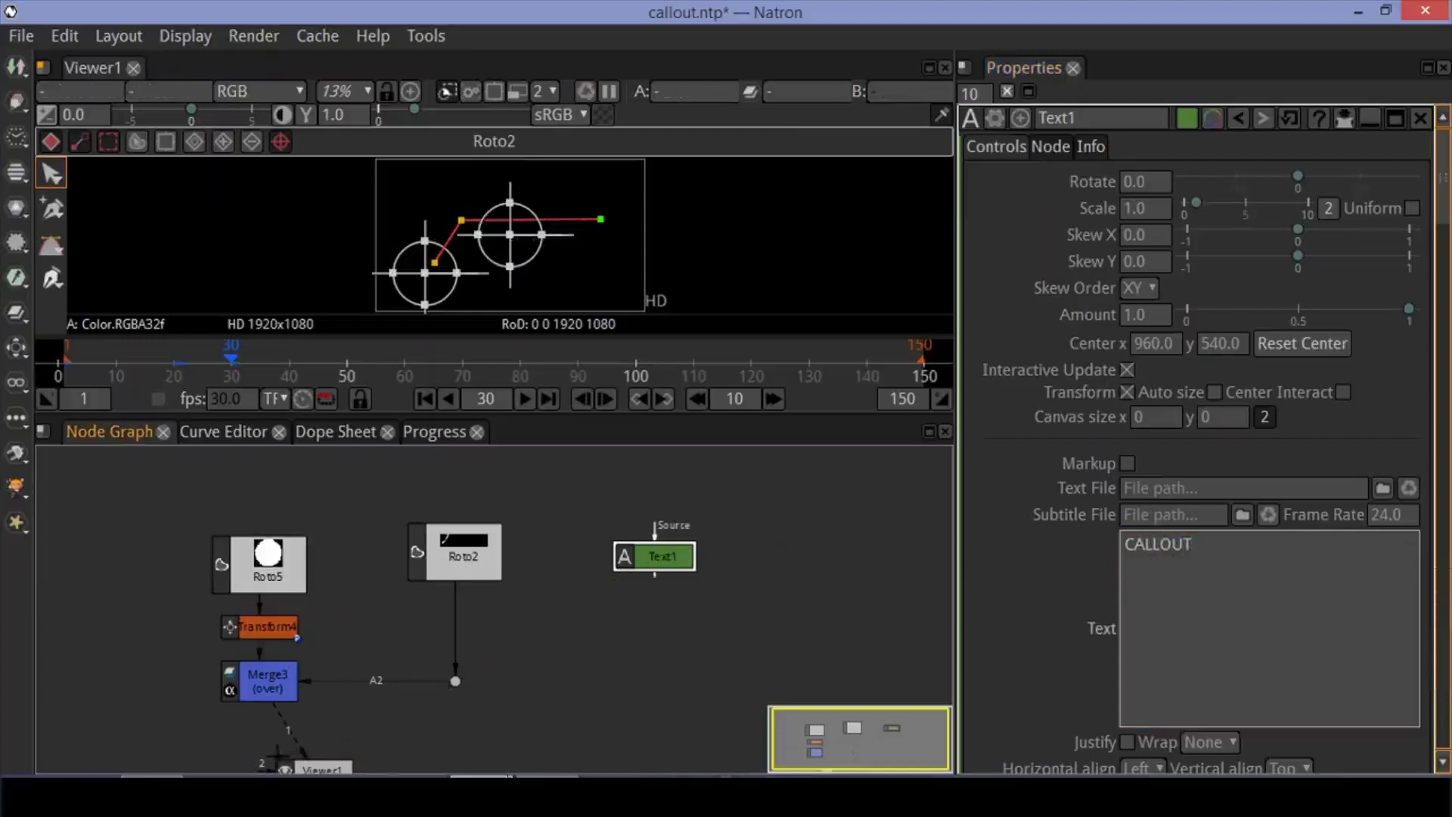
# View Merge3, plug Text1 into its A3 input, and add Transform1 below Text1
pyautogui.click(270, 694)
pyautogui.press('1')
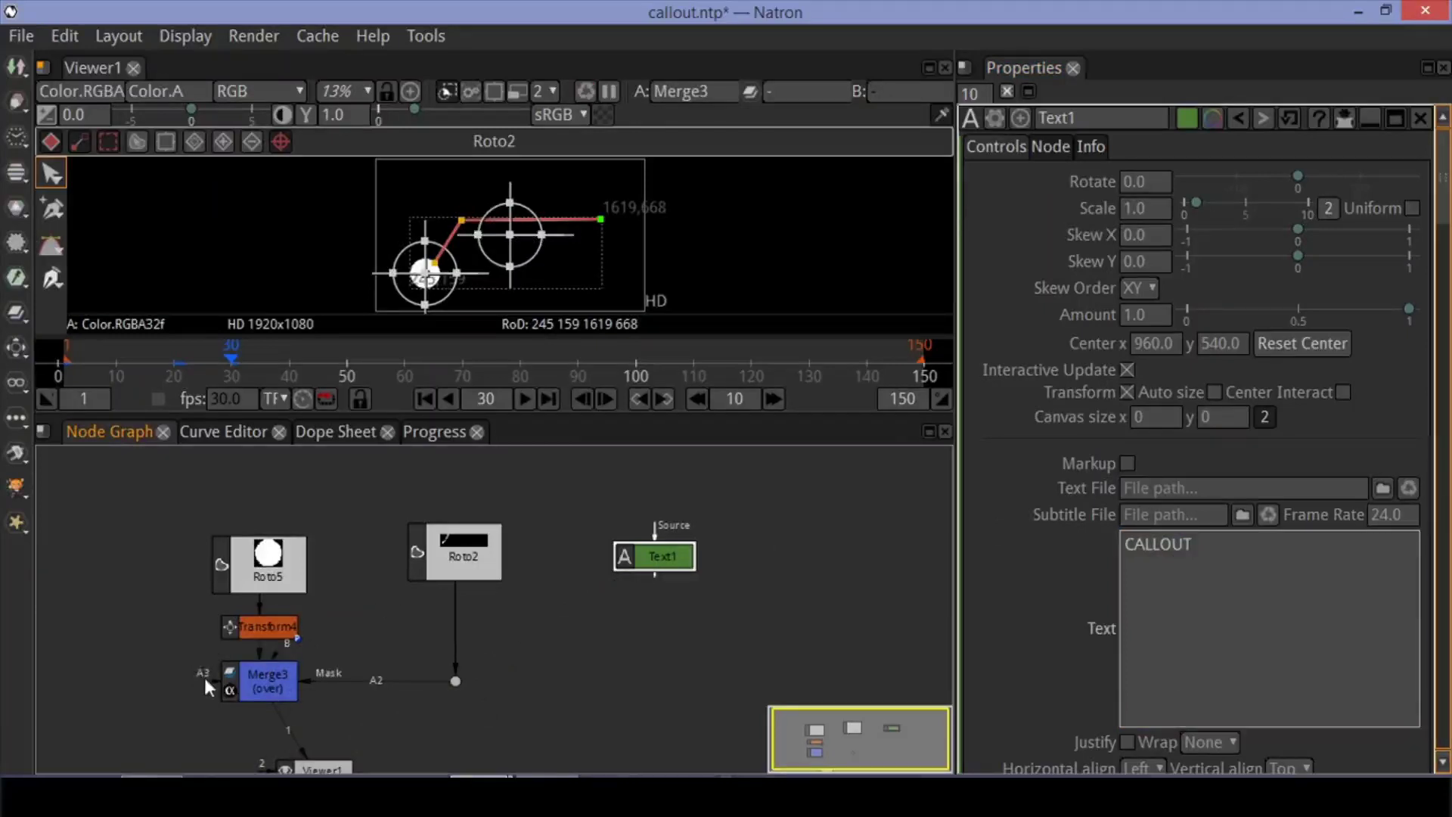
pyautogui.moveTo(204, 687); pyautogui.dragTo(650, 558)
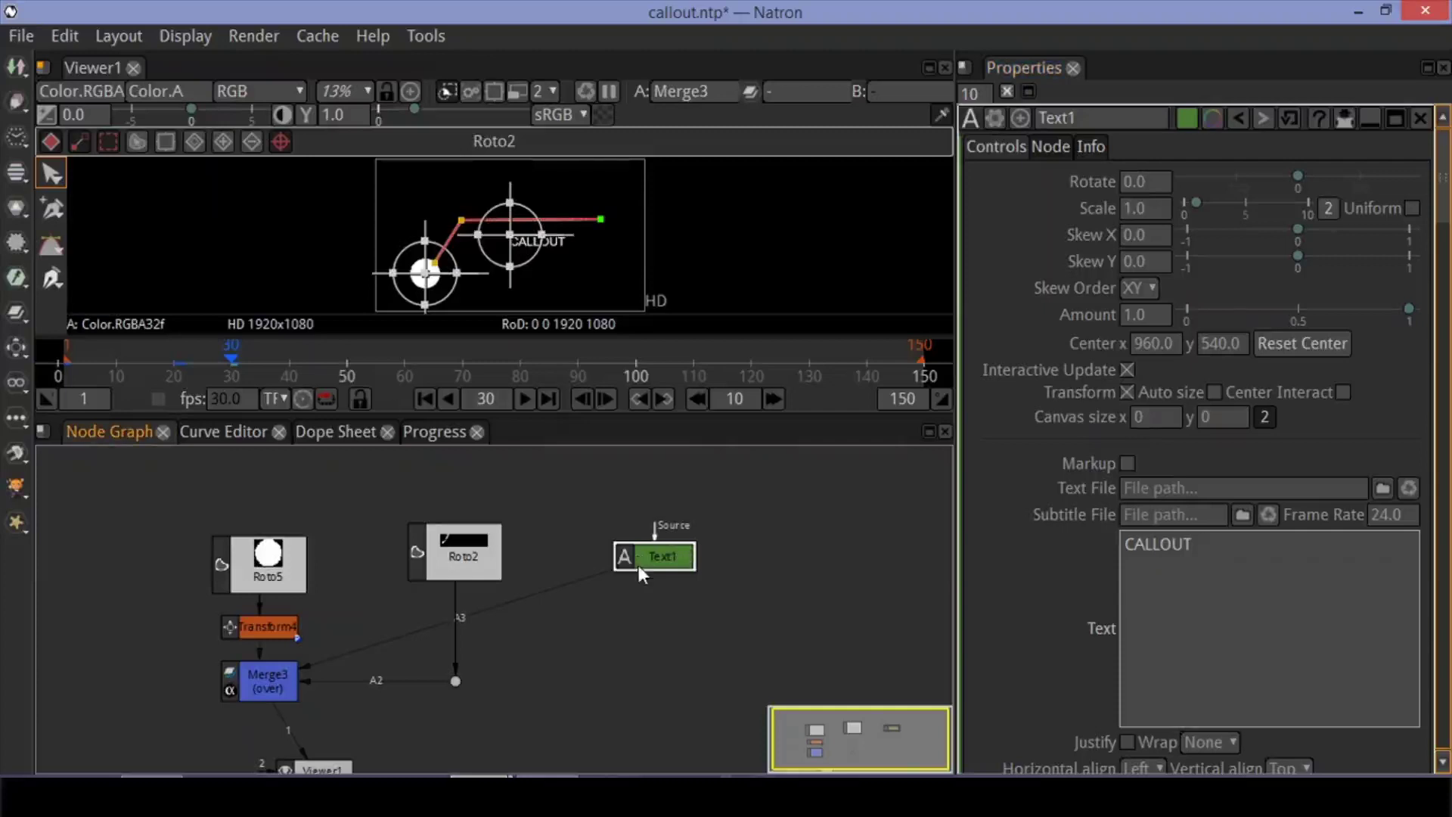
pyautogui.press('t')
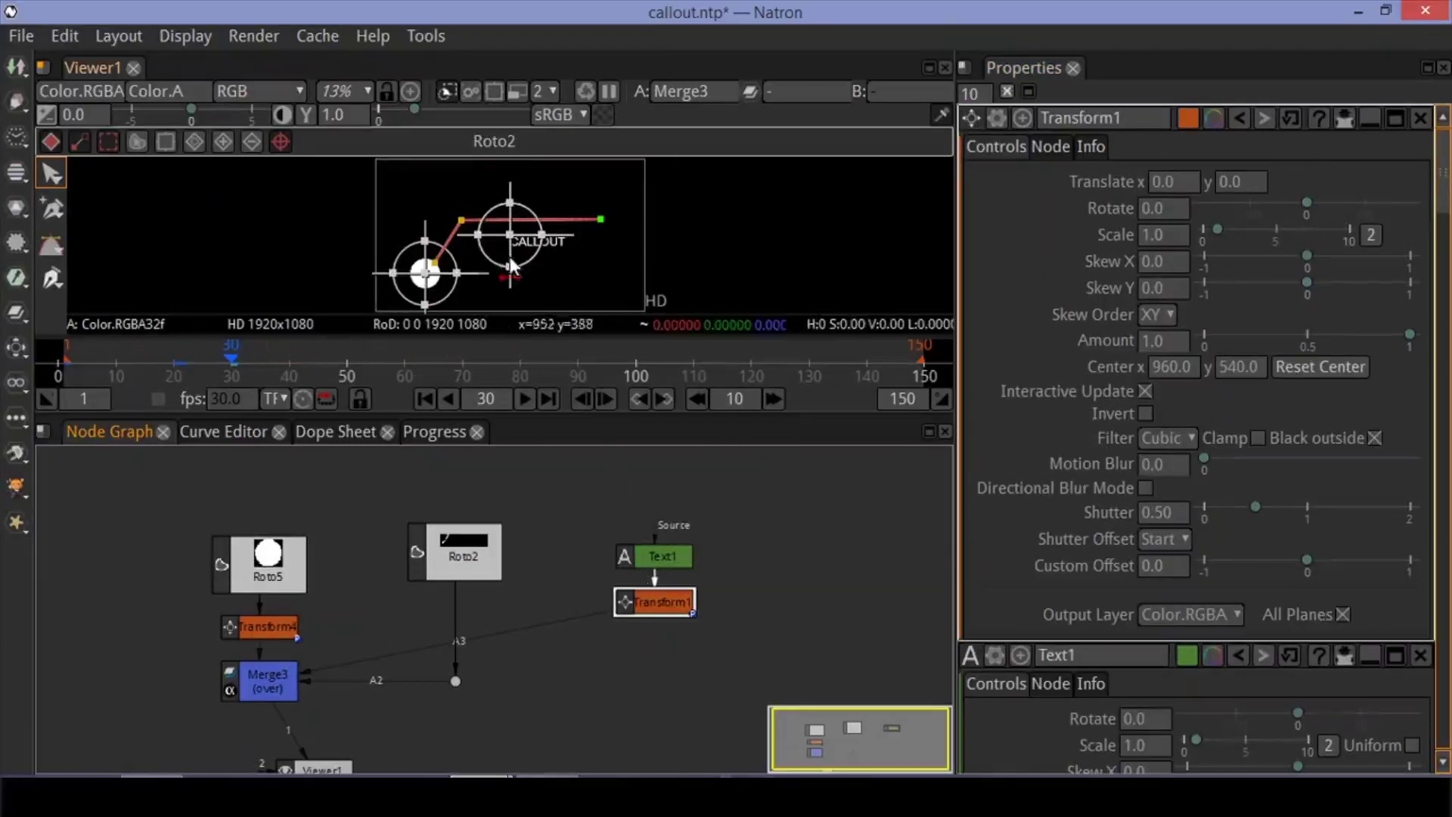
# Set Text1's font size to 100 so the CALLOUT text appears larger
pyautogui.scroll(-5, 1022, 607)
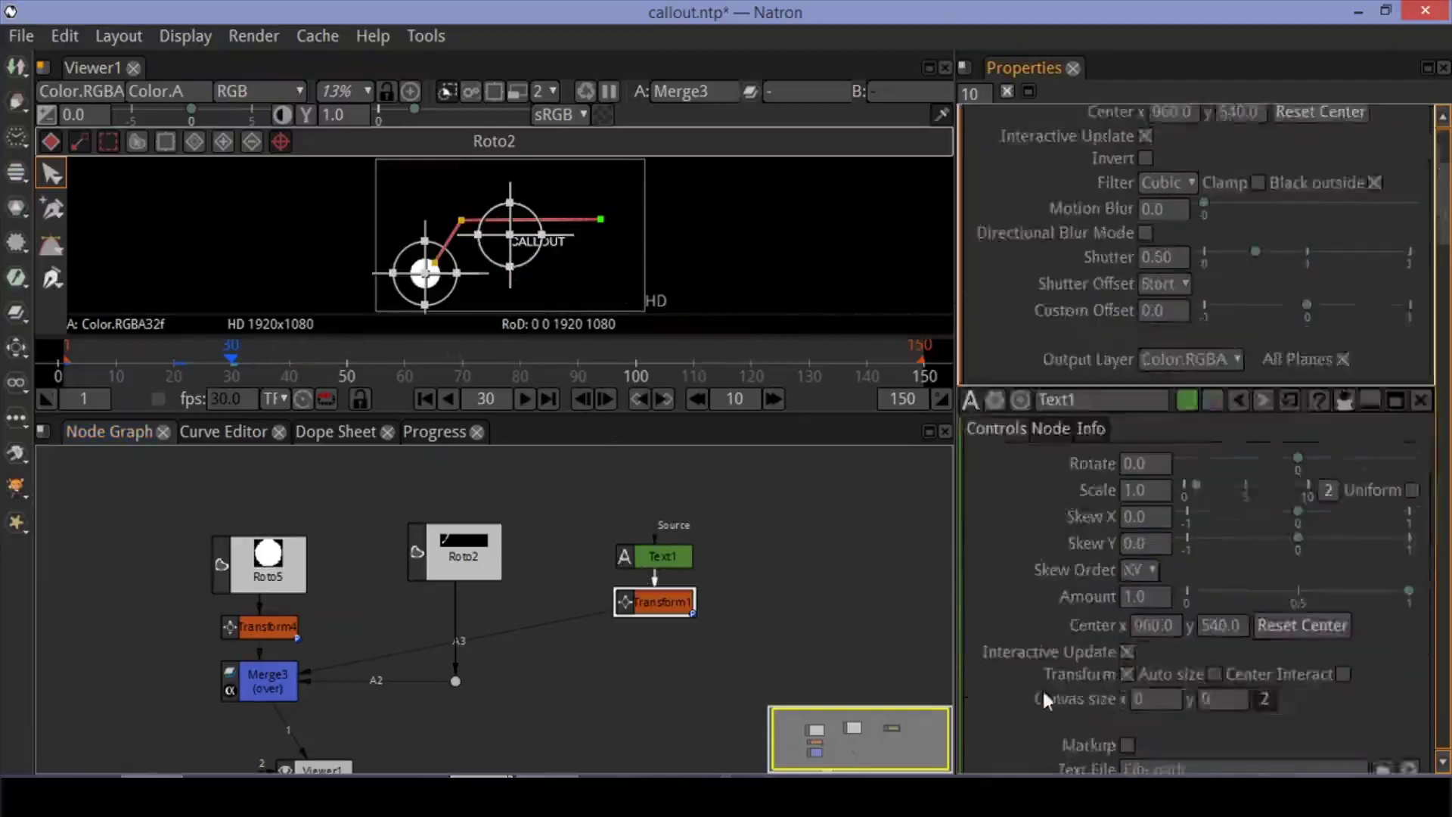
pyautogui.scroll(-1, 1069, 627)
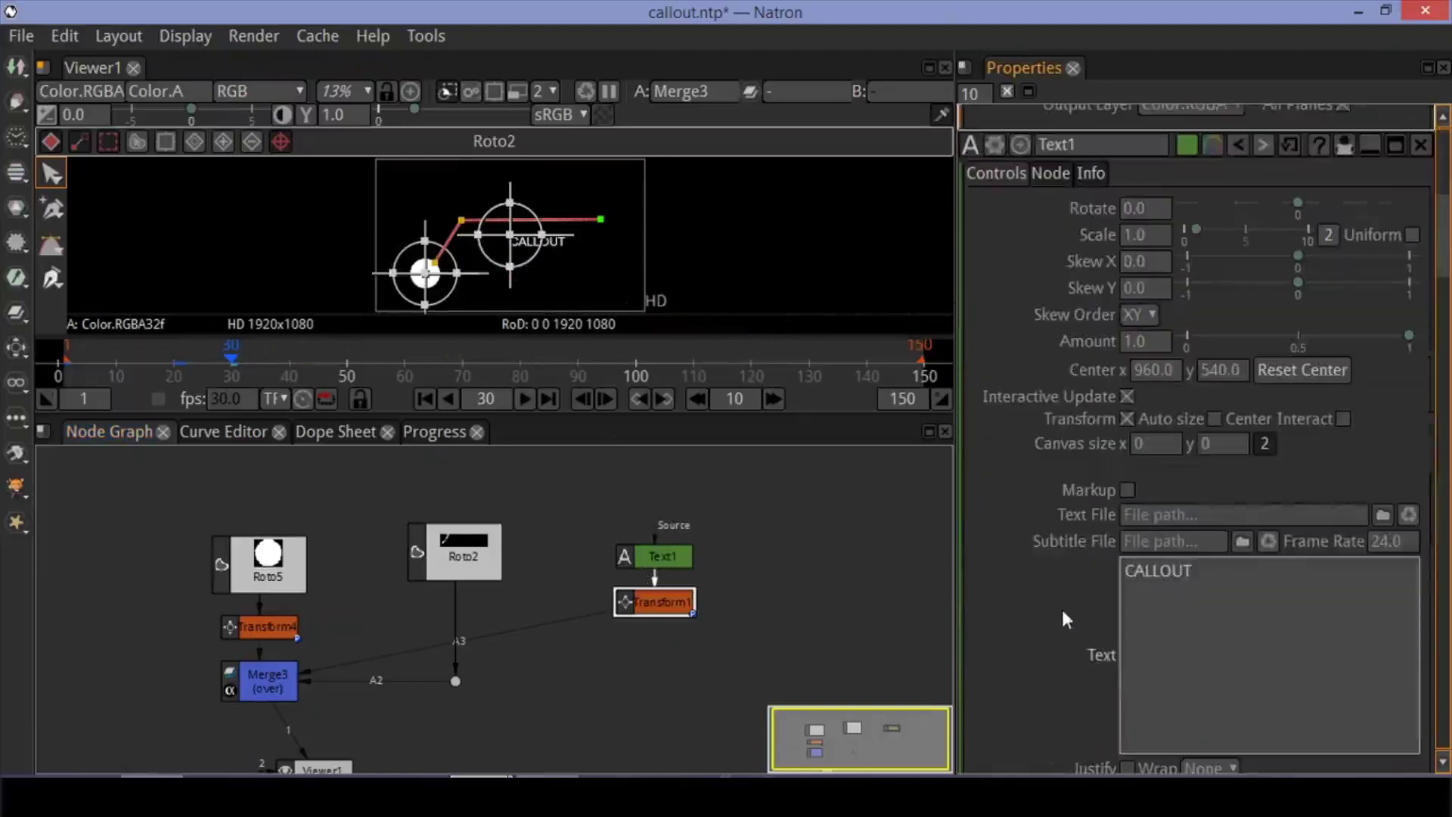
pyautogui.scroll(-4, 1060, 606)
pyautogui.scroll(-1, 1060, 608)
pyautogui.scroll(-2, 1079, 632)
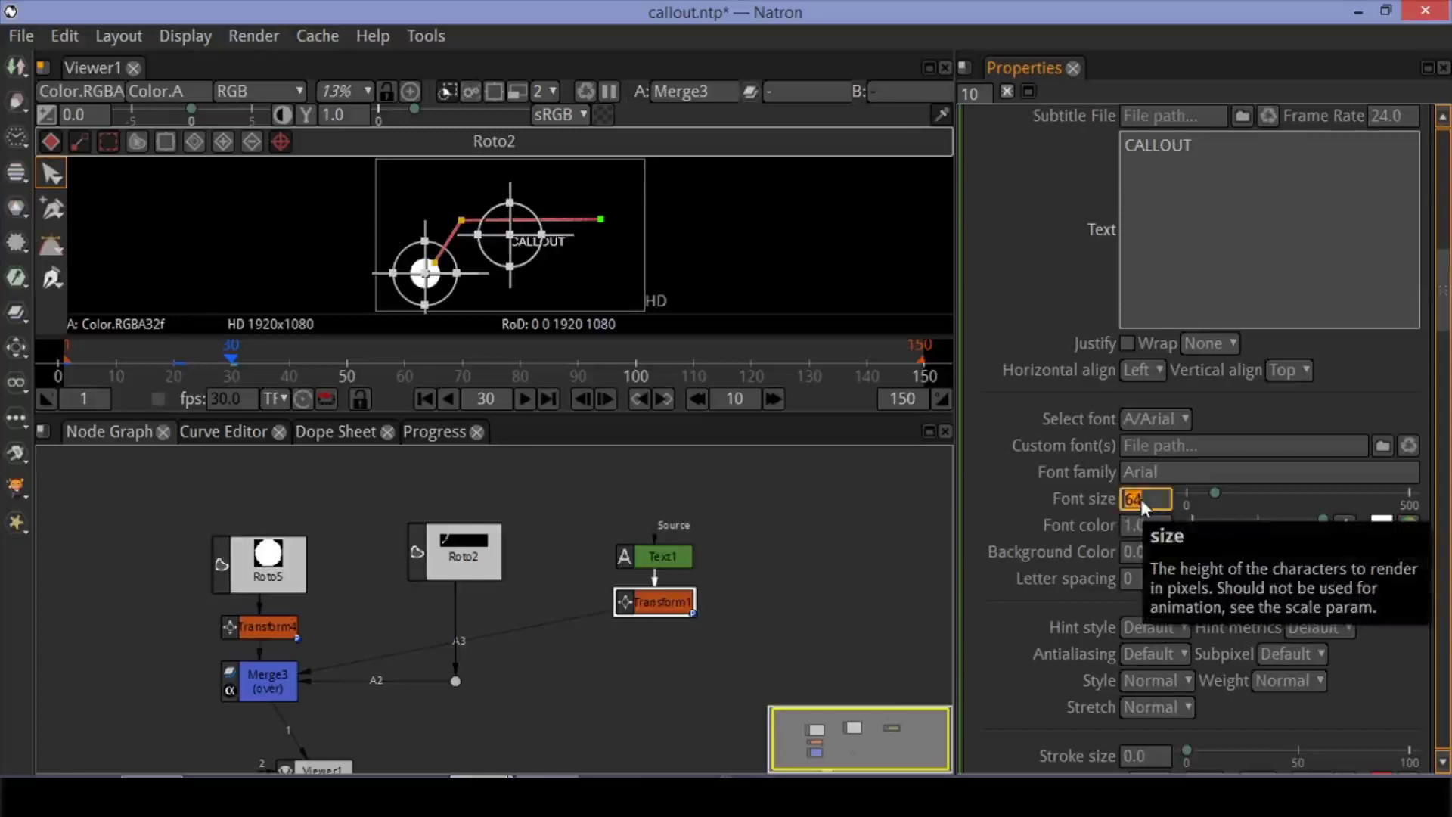
pyautogui.write('100')
pyautogui.press('Return')
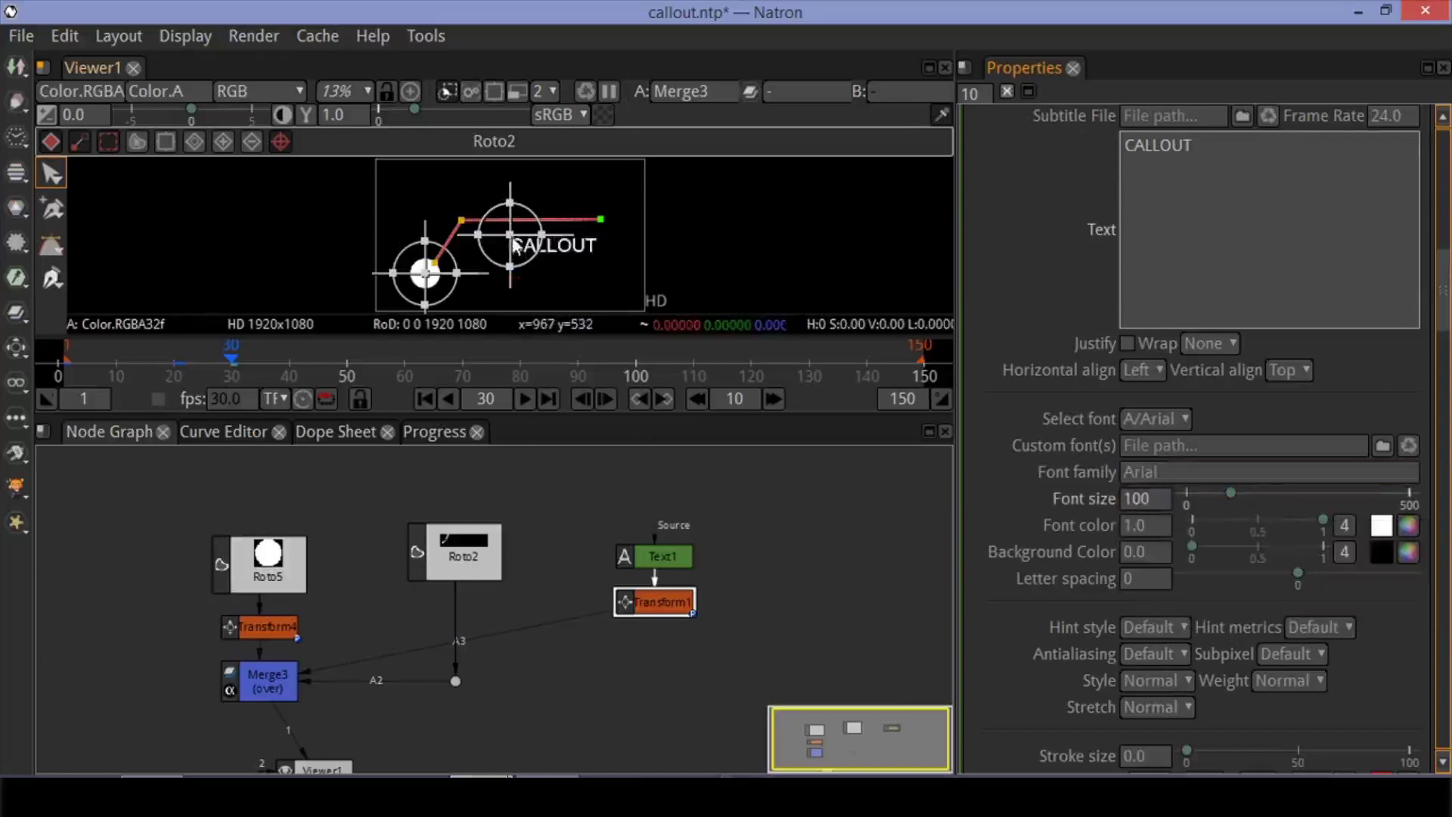
pyautogui.moveTo(514, 244); pyautogui.dragTo(514, 245)
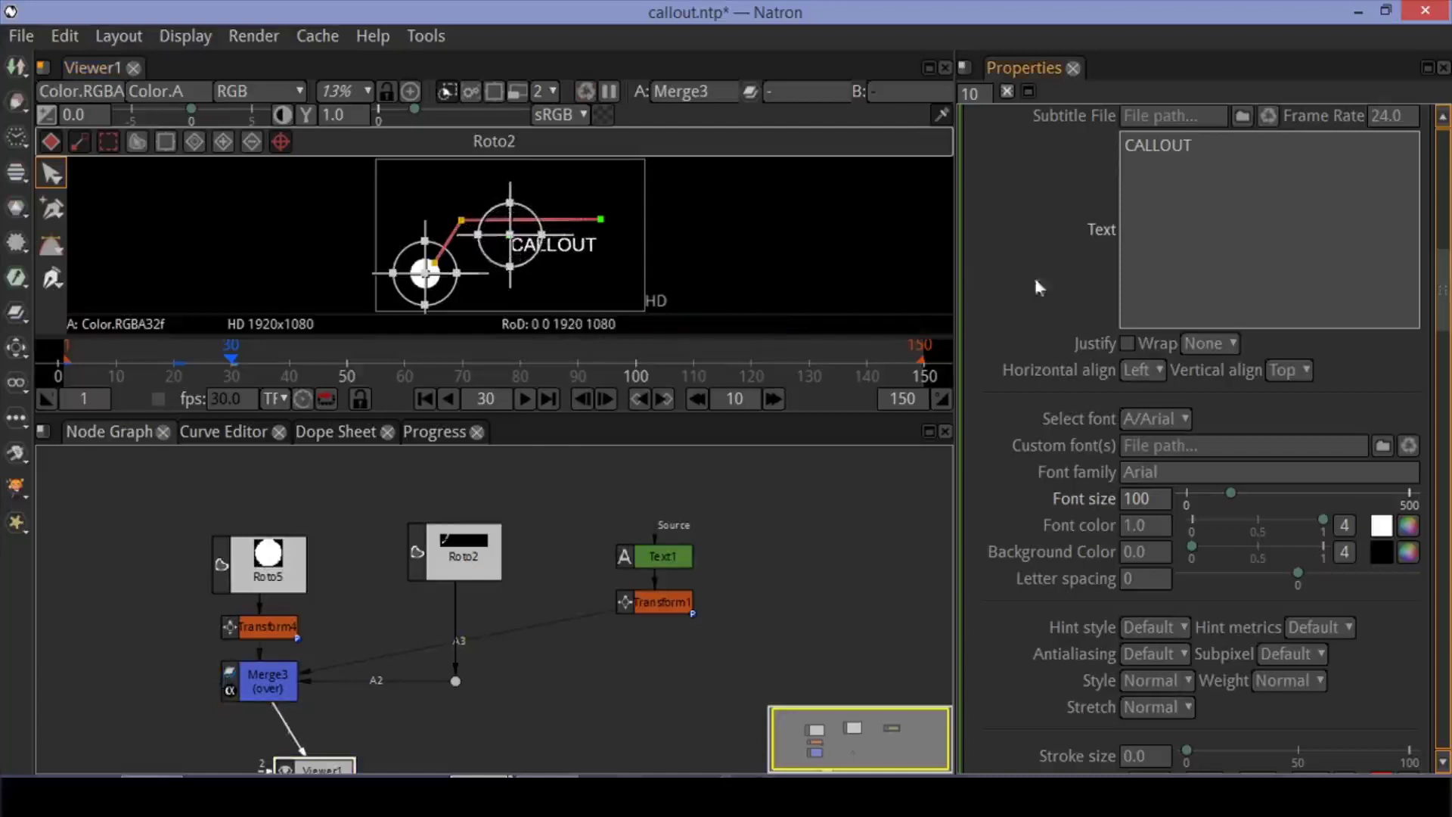
pyautogui.scroll(5, 1054, 284)
pyautogui.scroll(5, 1054, 280)
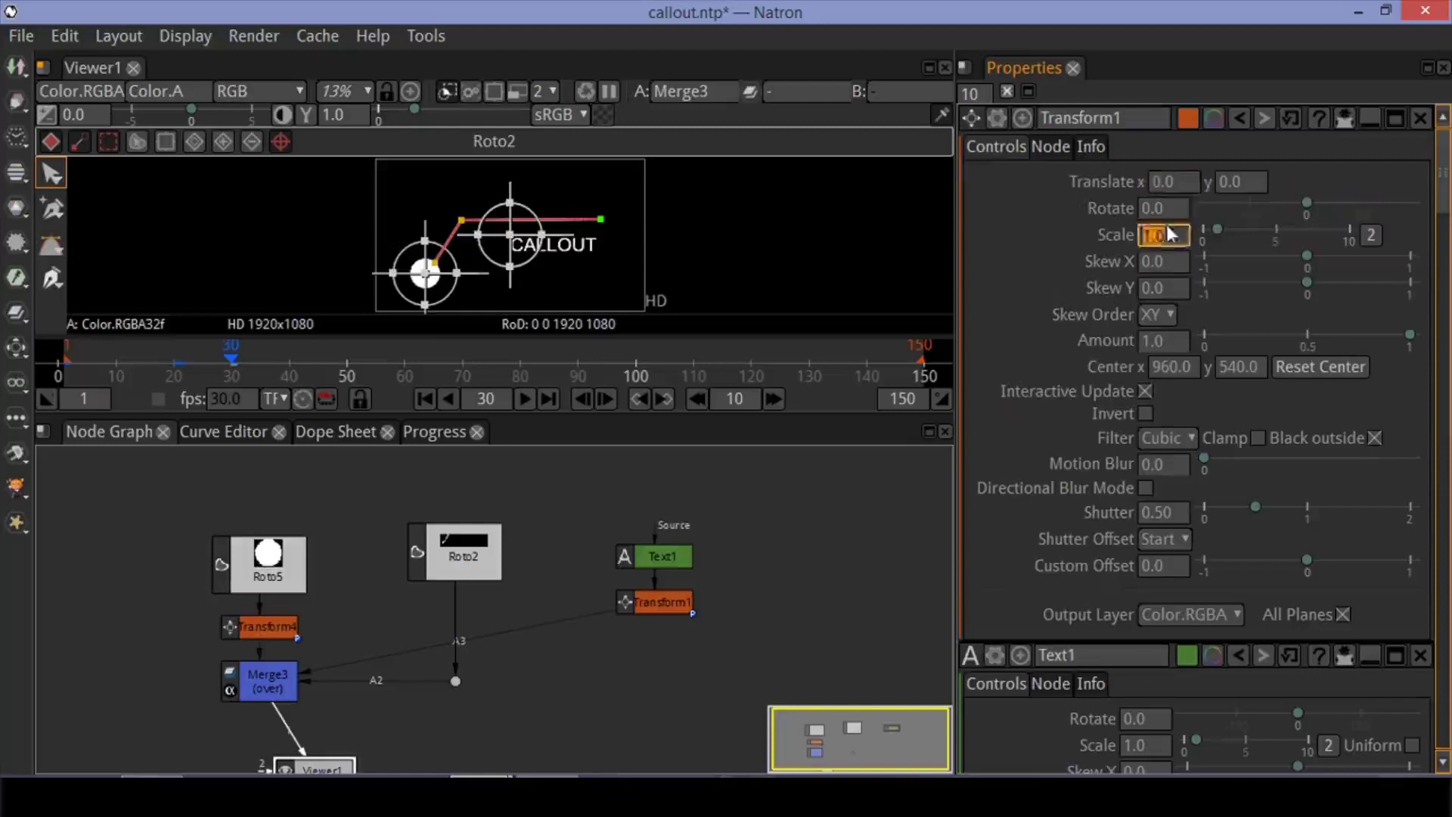
# Set Transform1's Translate to x -200, y 40, moving CALLOUT nearer the line
pyautogui.click(1172, 368)
pyautogui.click(1172, 181)
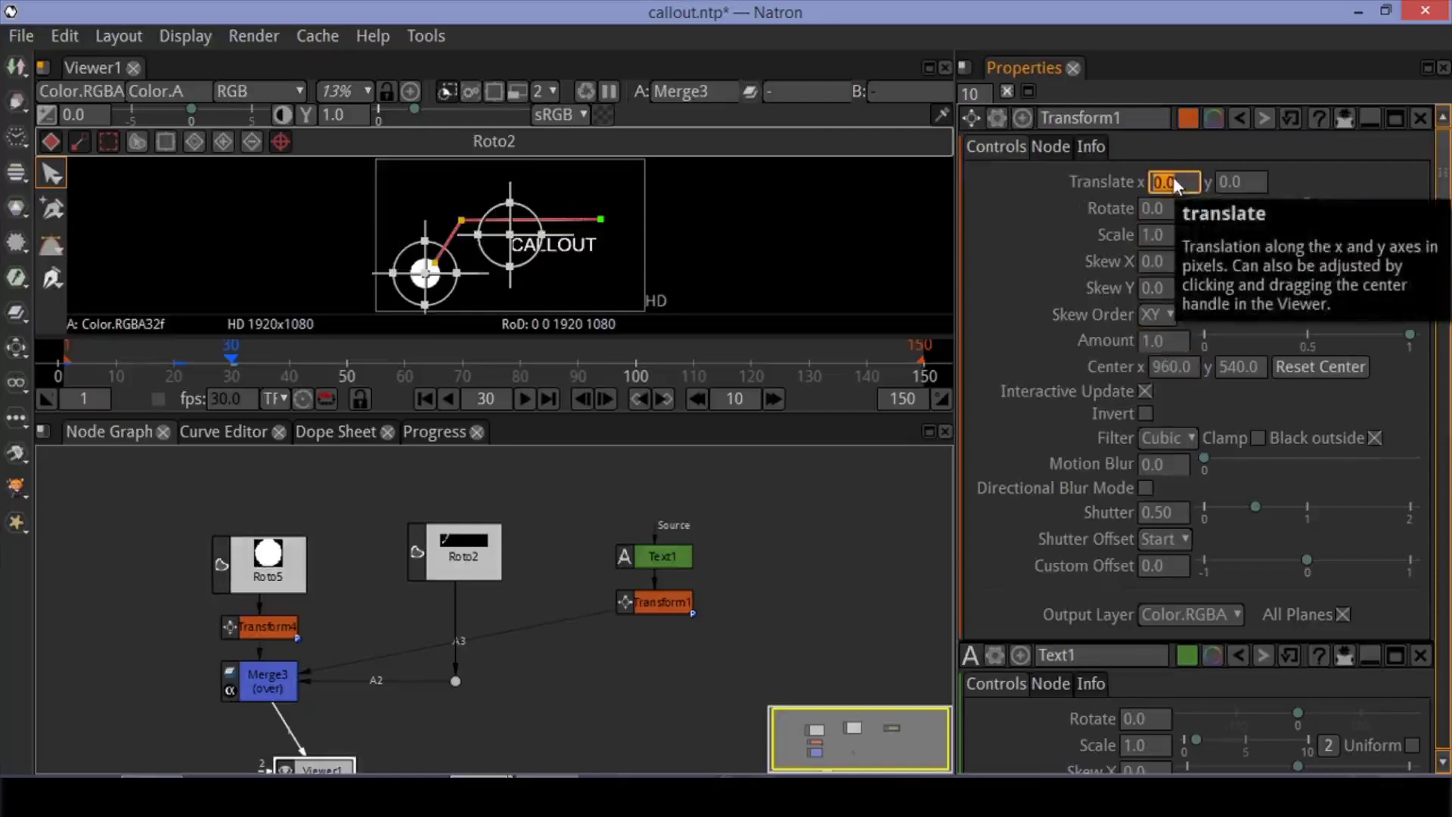
pyautogui.click(1235, 188)
pyautogui.write('20')
pyautogui.press('Return')
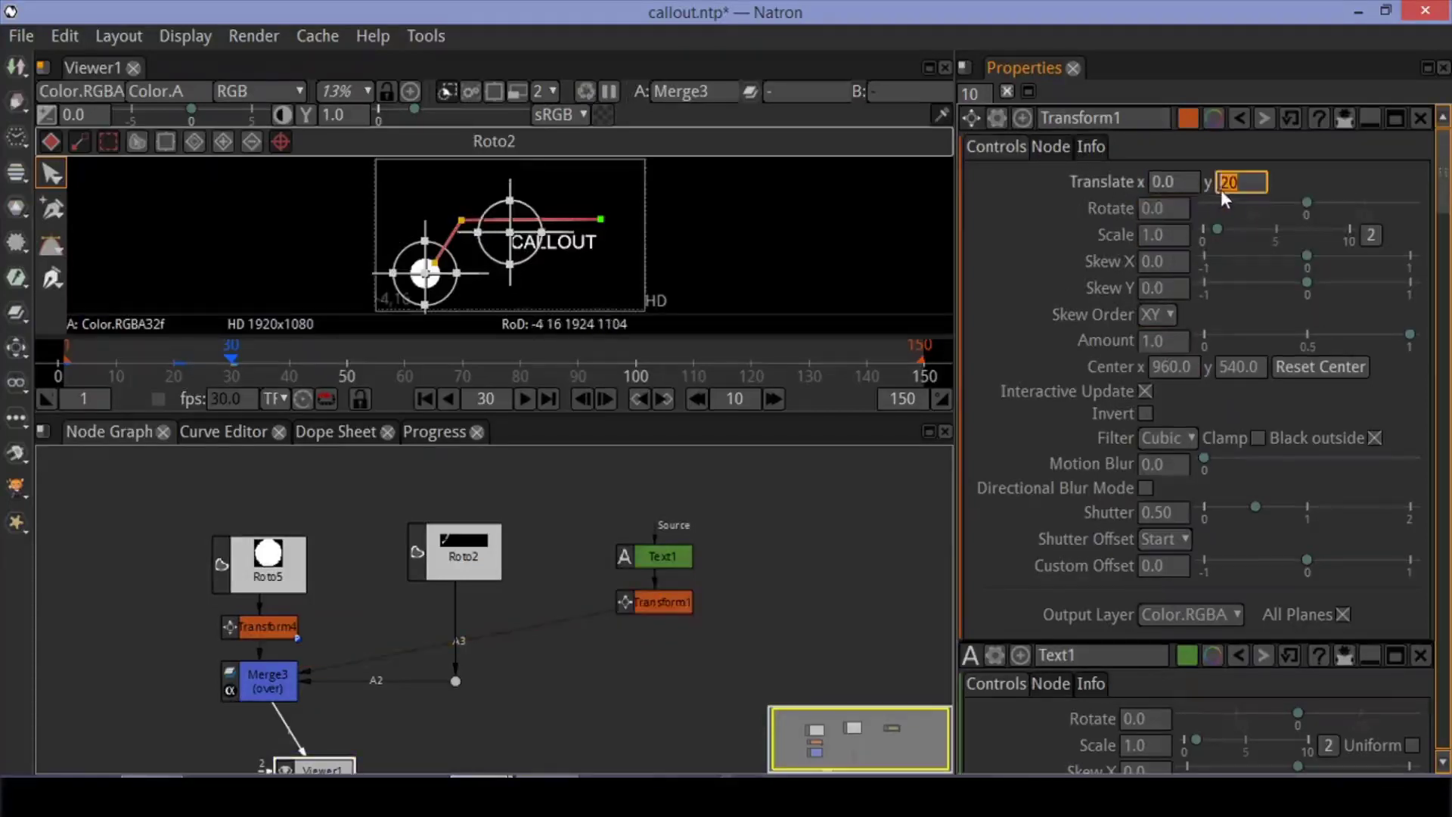
pyautogui.write('30')
pyautogui.press('Return')
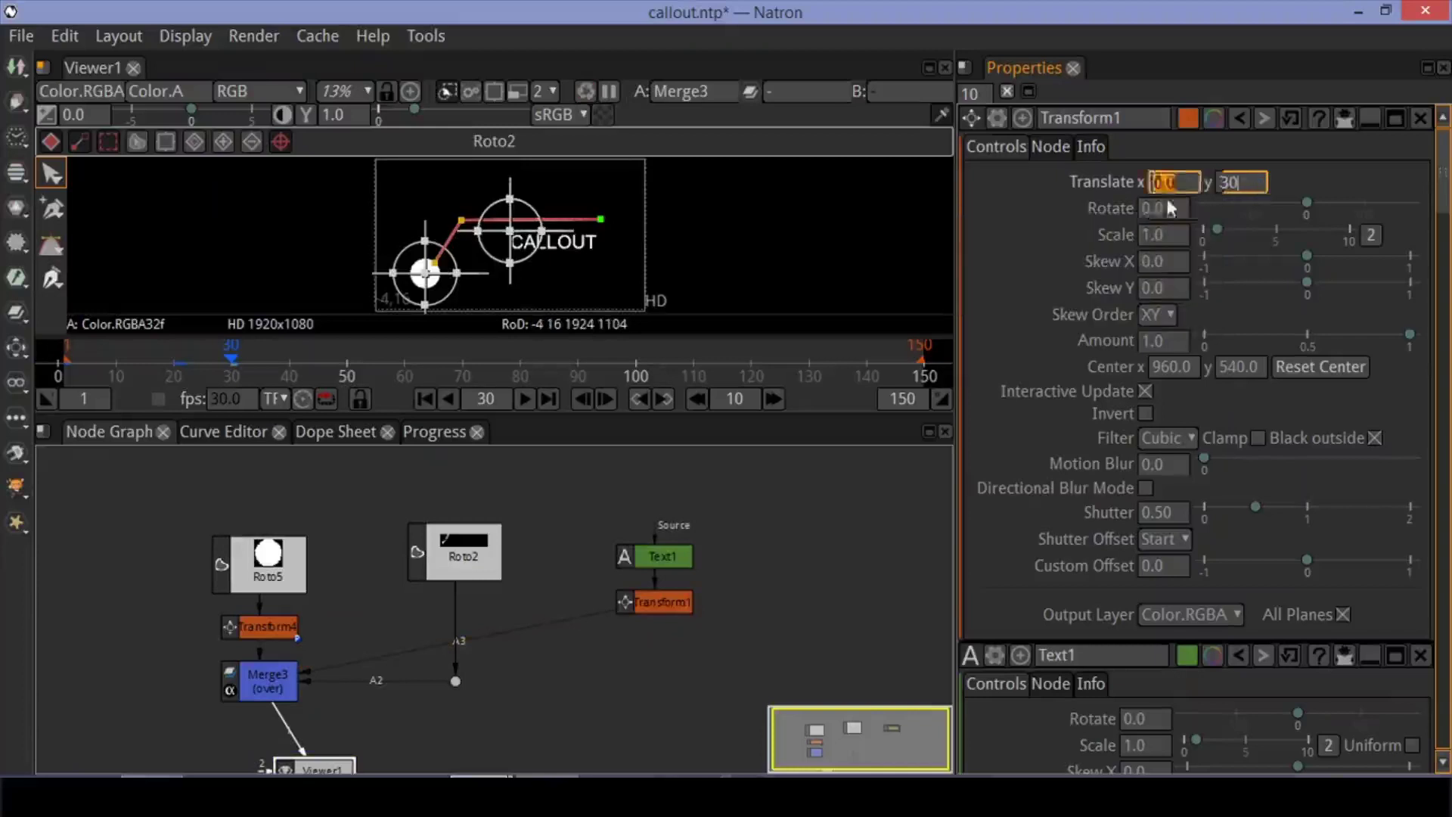
pyautogui.write('4')
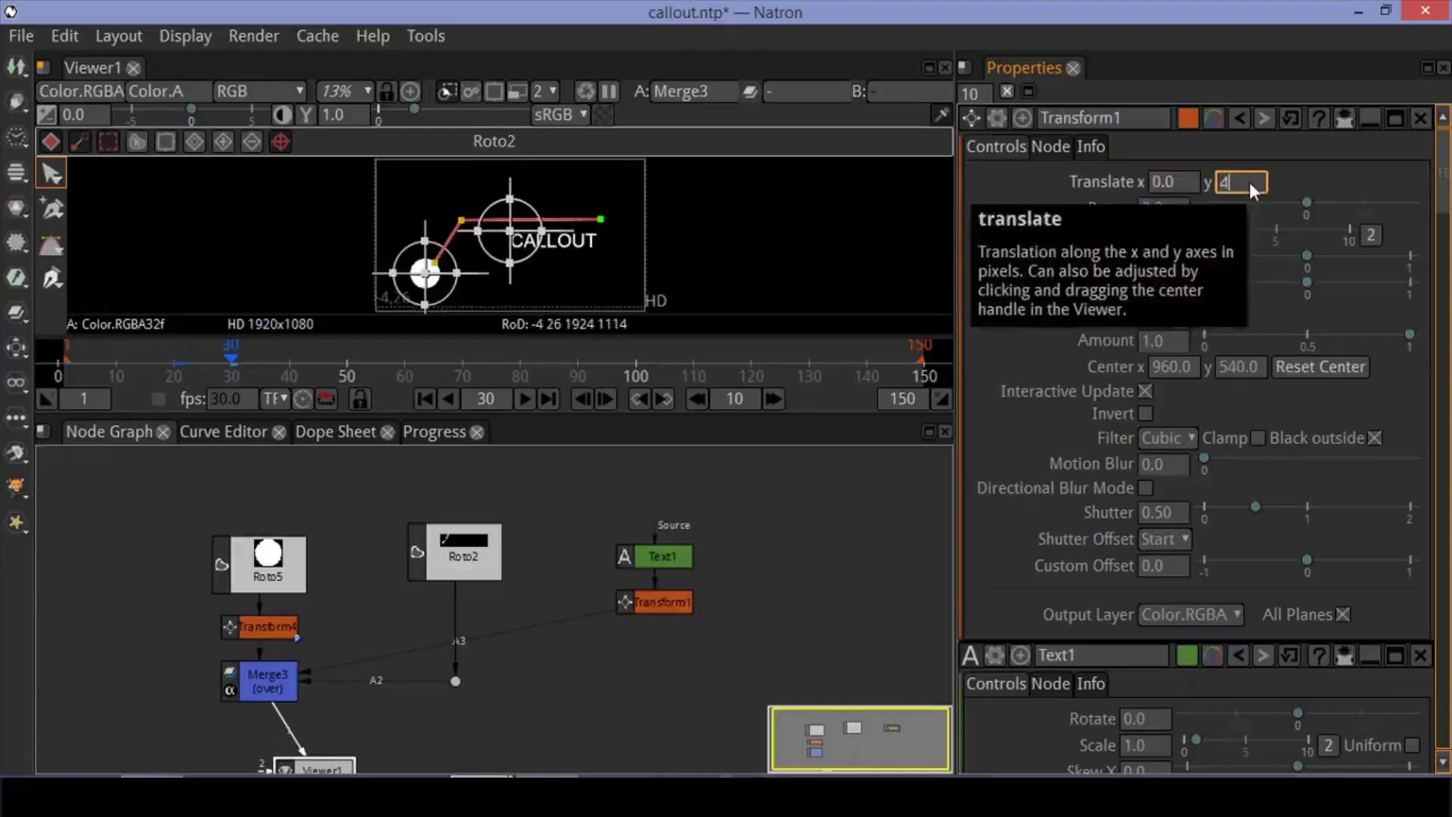
pyautogui.click(1161, 183)
pyautogui.write('-15')
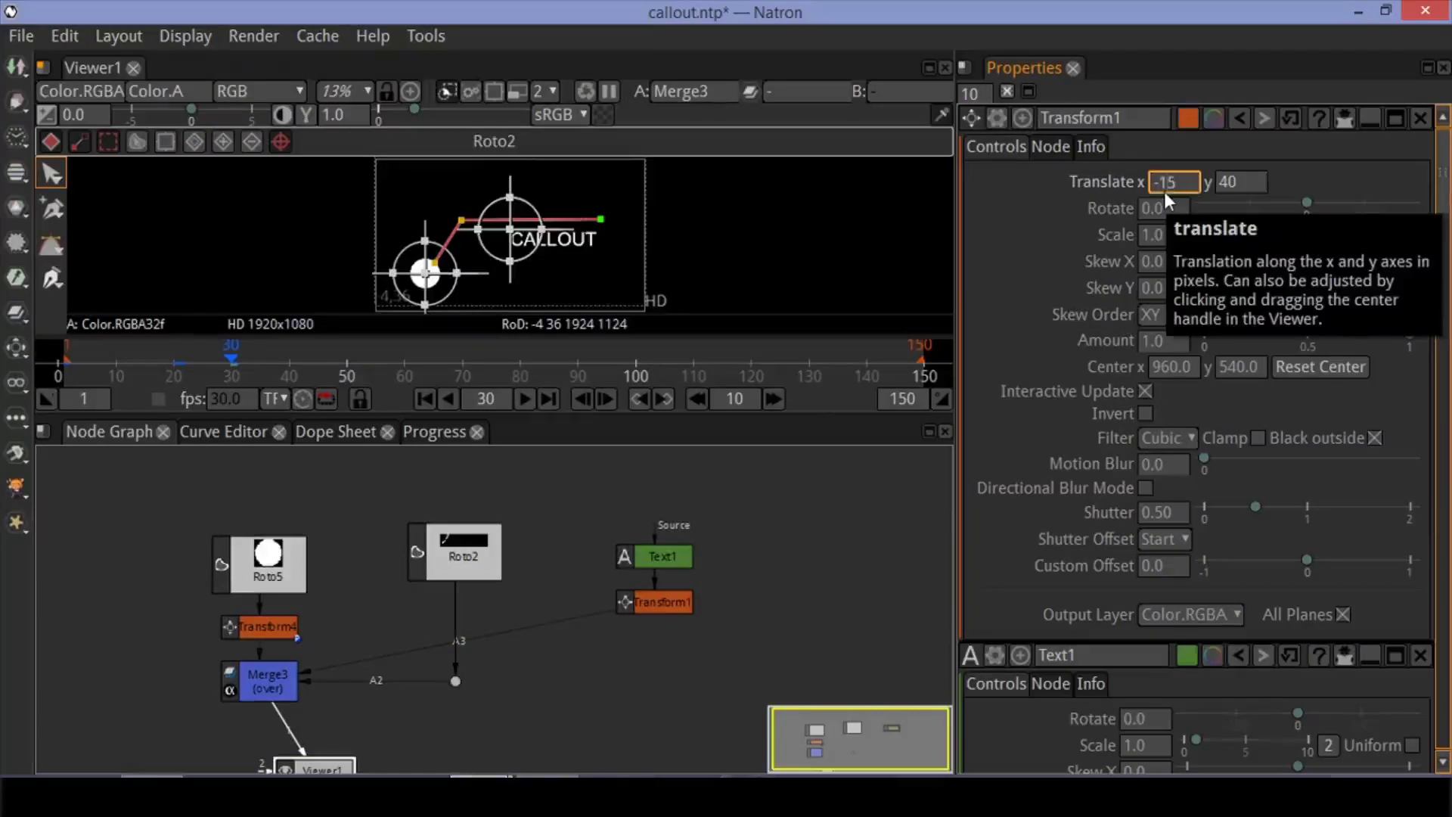
pyautogui.press('Return')
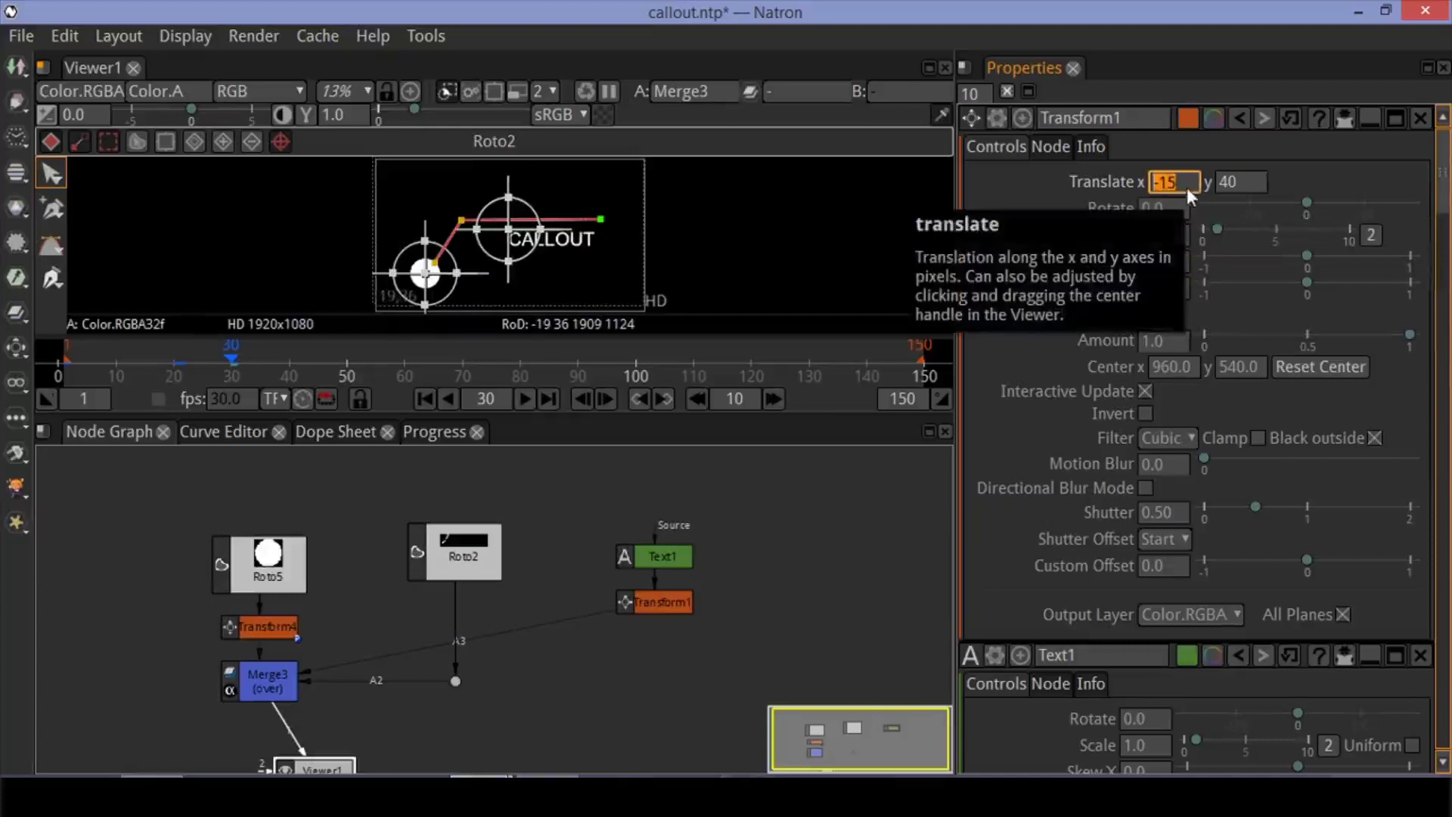
pyautogui.write('-150')
pyautogui.press('Return')
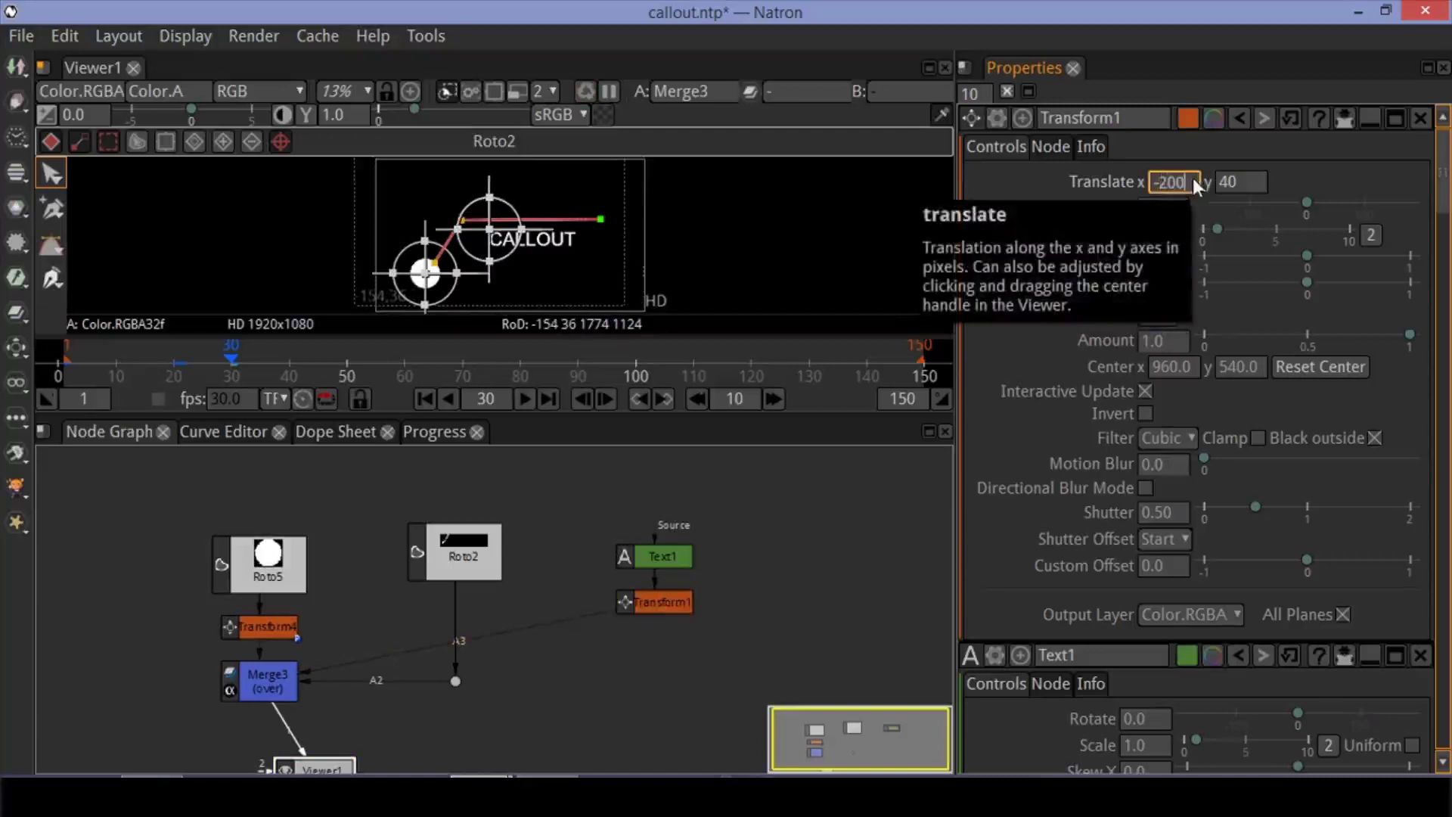
pyautogui.press('Return')
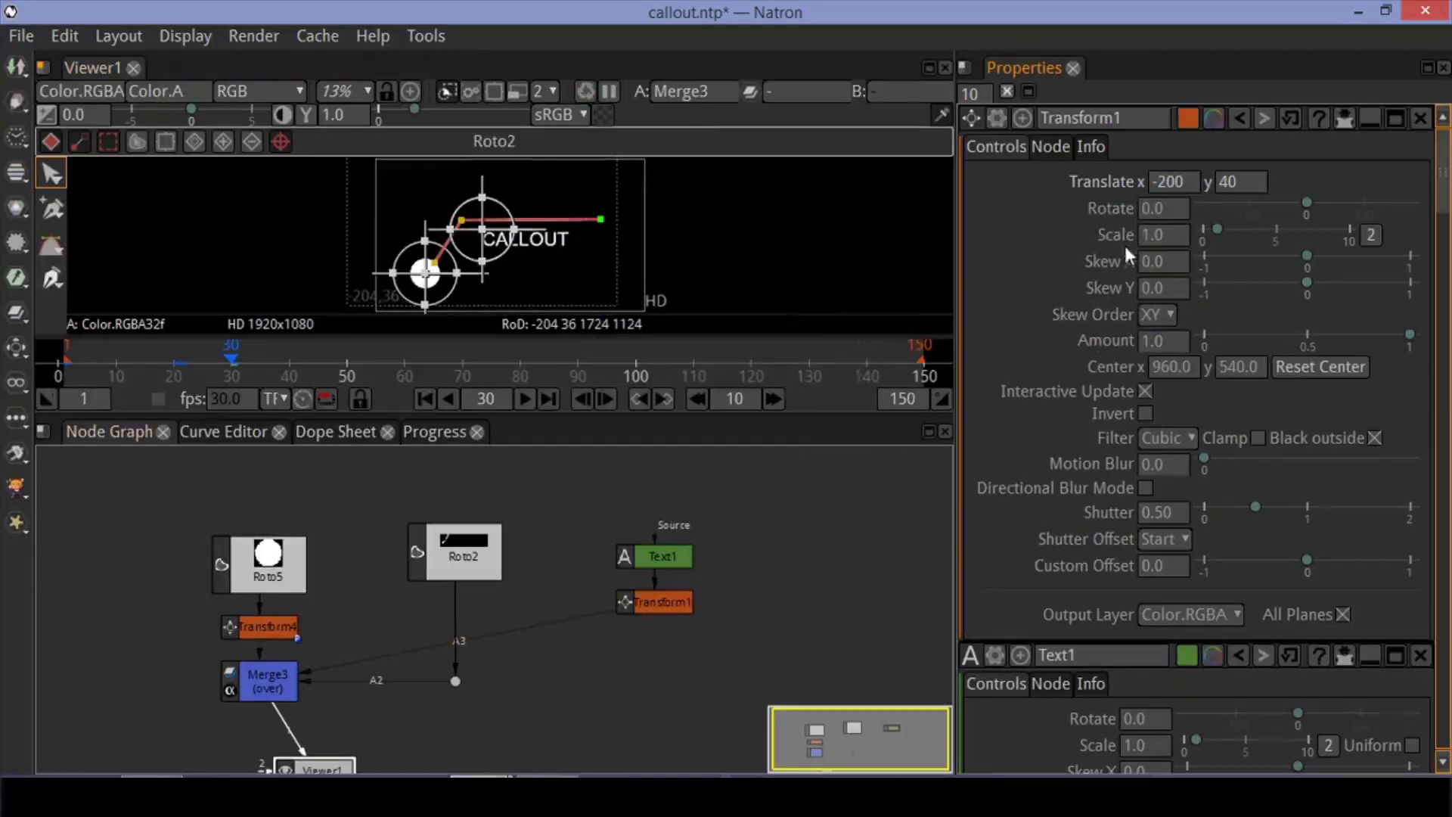
# Keyframe Transform1's Scale at 0 on frame 30
pyautogui.doubleClick(1157, 235)
pyautogui.rightClick(1157, 235)
pyautogui.click(1181, 240)
pyautogui.write('0')
pyautogui.press('Return')
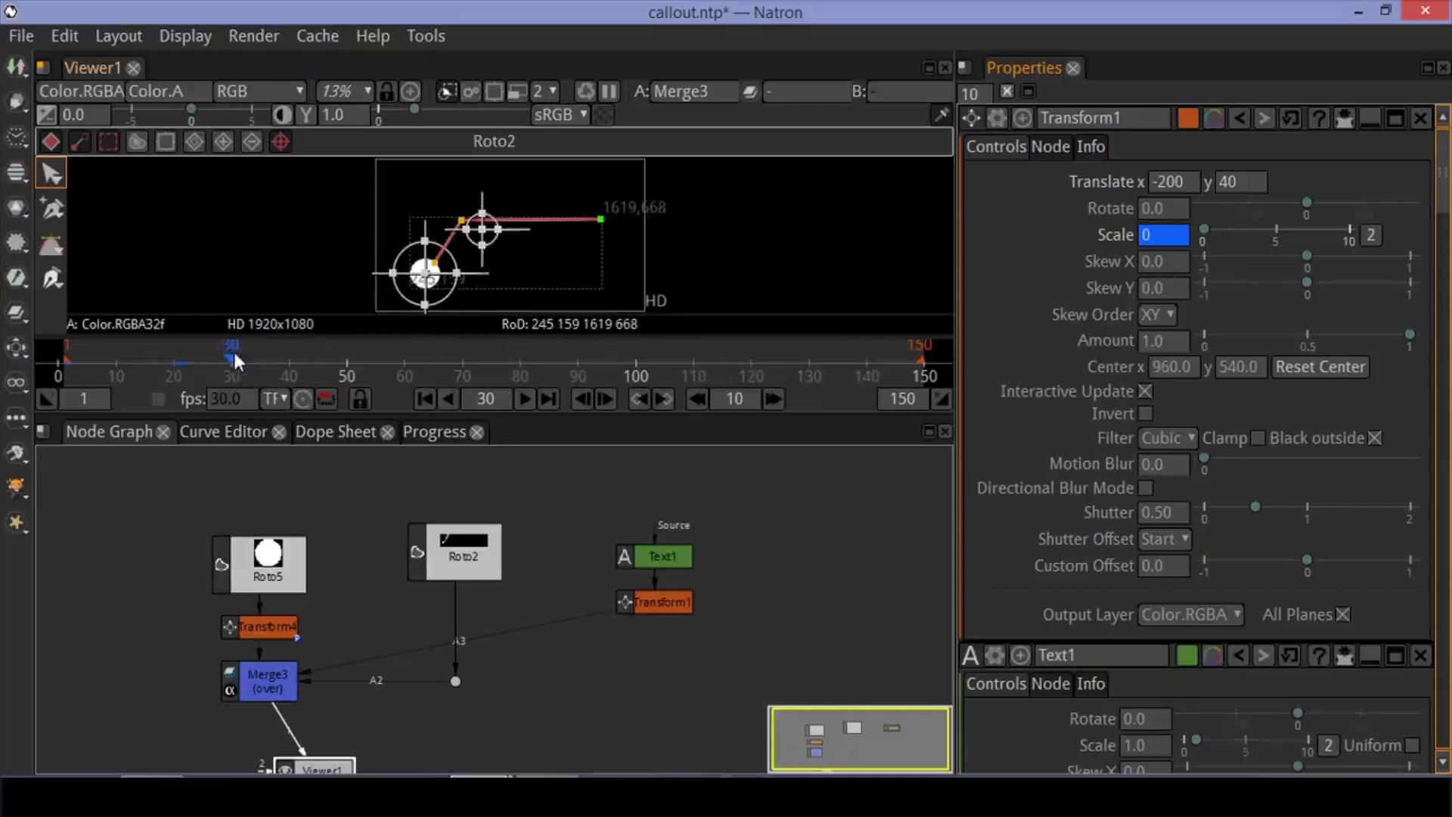
# Keyframe Scale 1.0 at frame 35, then return to frame 1
pyautogui.moveTo(234, 354); pyautogui.dragTo(276, 363)
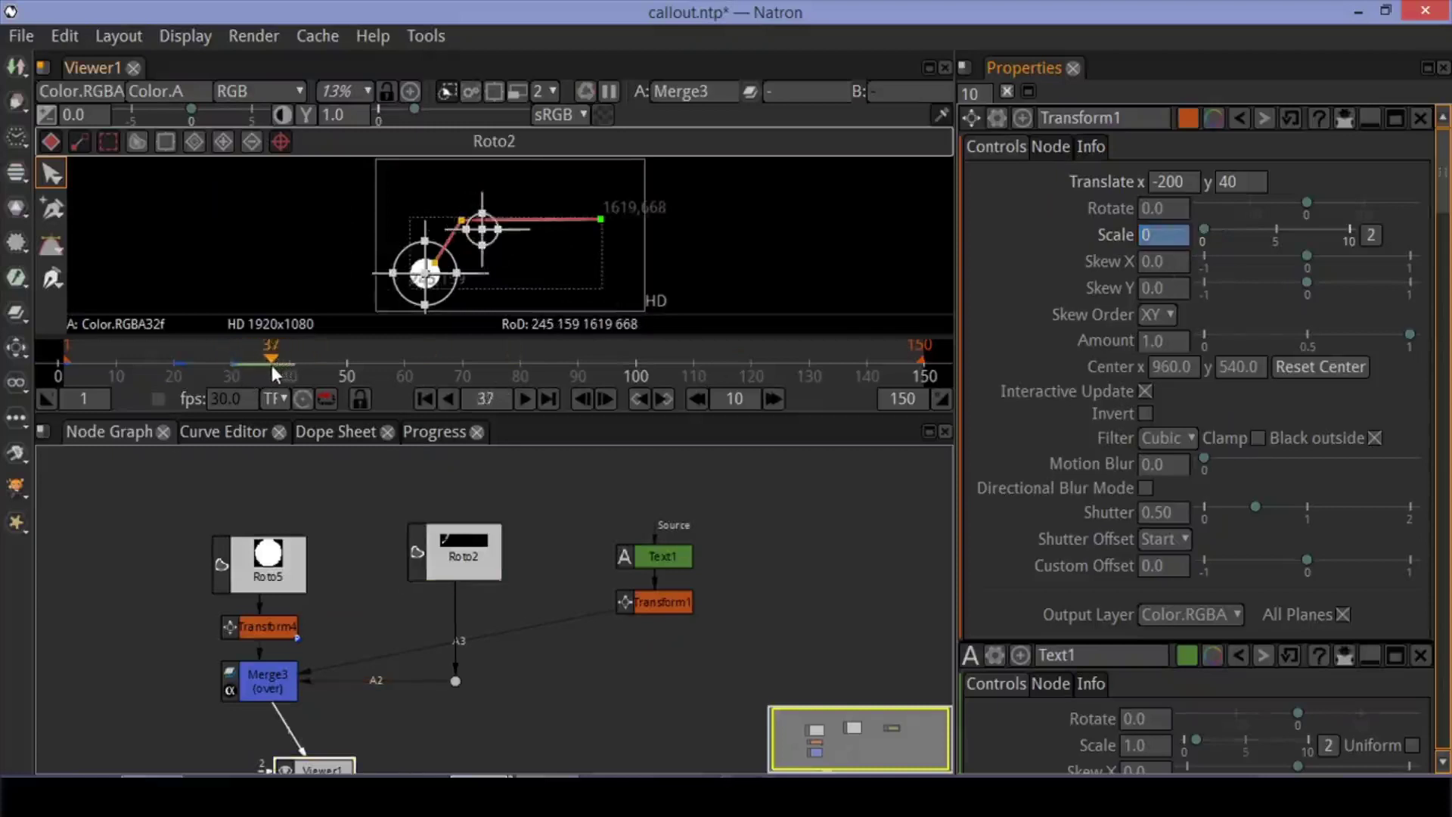
pyautogui.moveTo(275, 361); pyautogui.dragTo(264, 366)
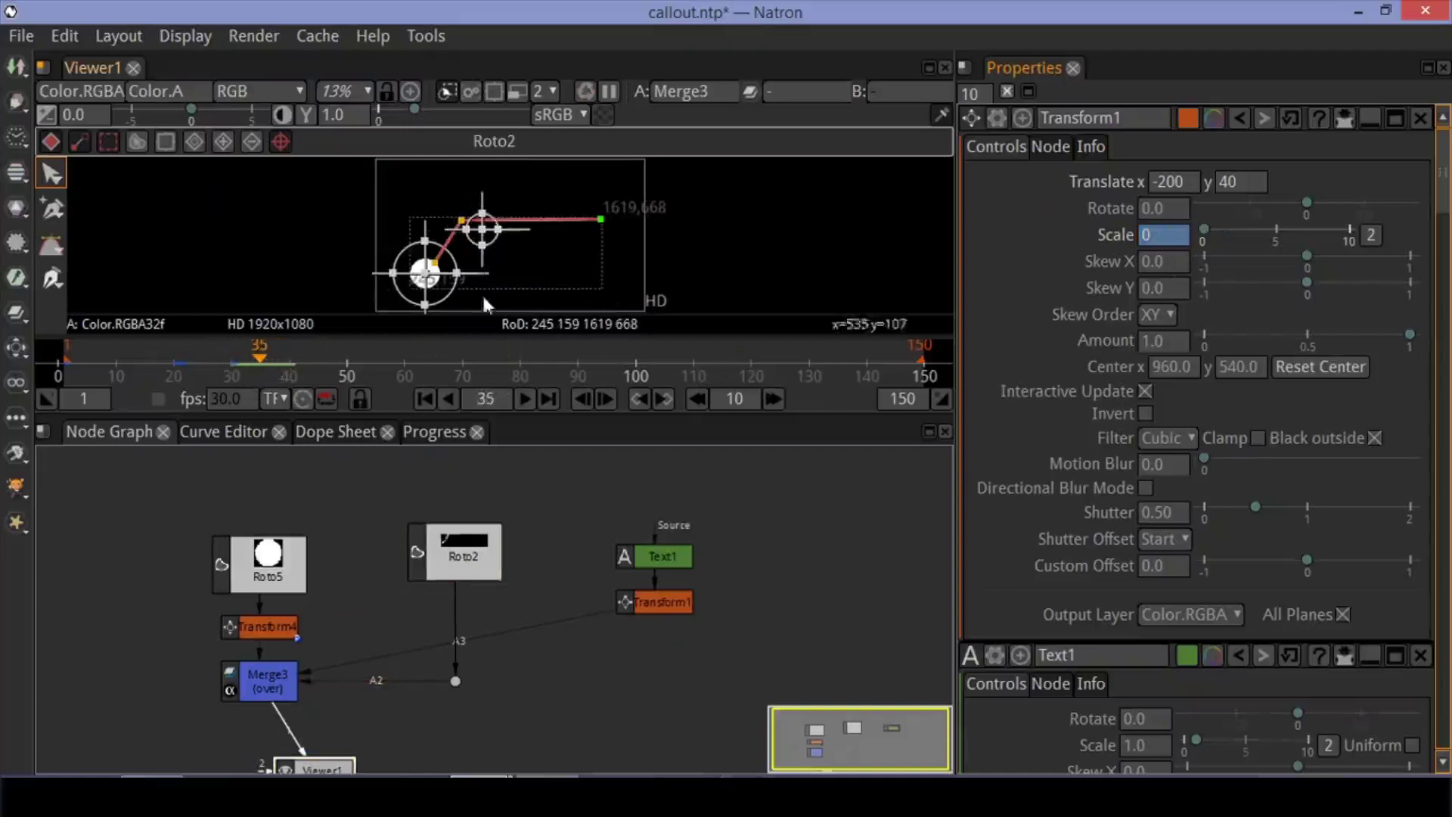
pyautogui.click(1150, 237)
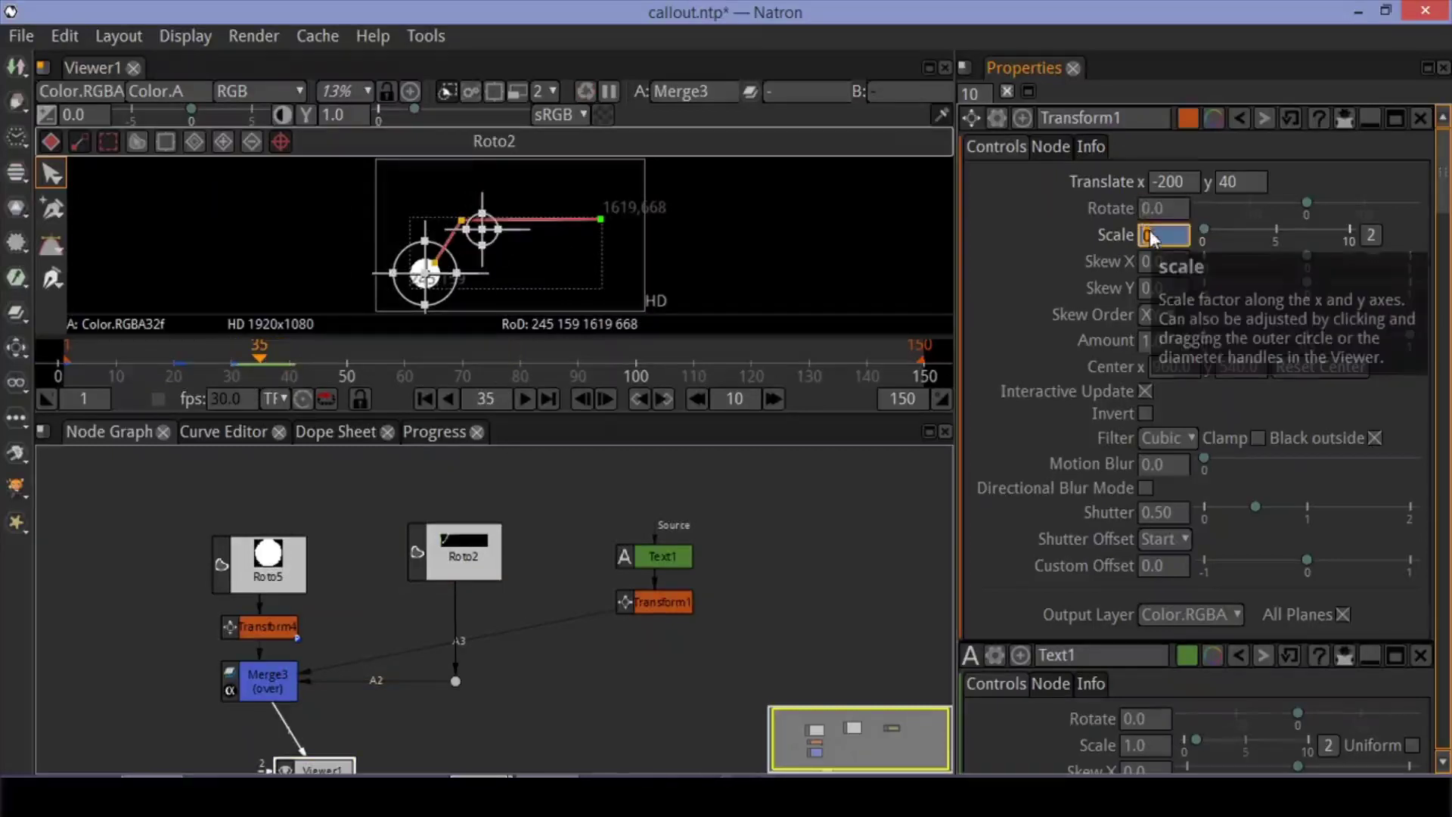
pyautogui.write('1')
pyautogui.press('Return')
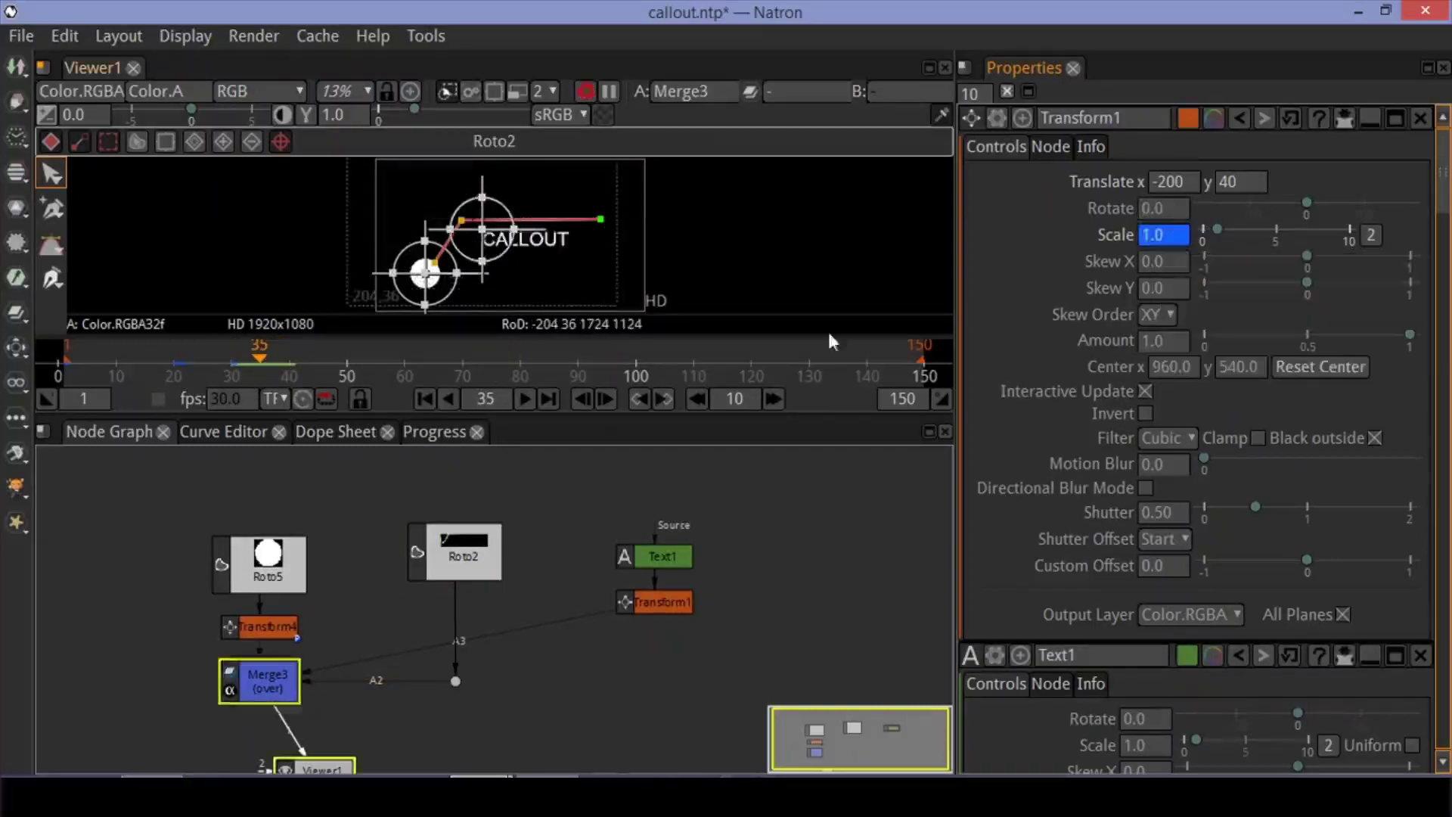
pyautogui.click(425, 401)
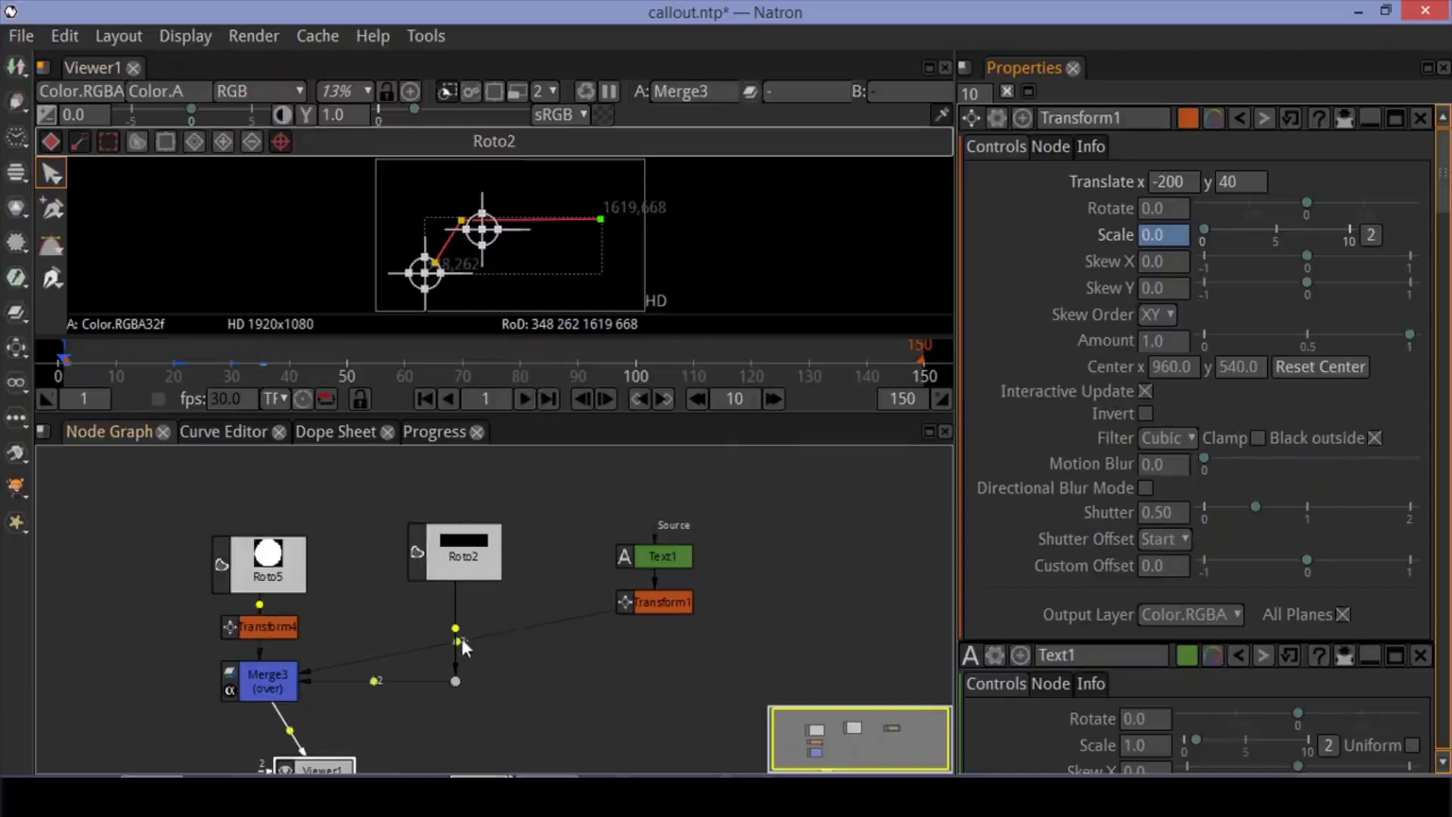
# Route Transform1's link into Merge3 through a Dot, preview playback, and show the Curve Editor
pyautogui.moveTo(461, 638)
pyautogui.mouseDown()
pyautogui.moveTo(638, 688)
pyautogui.moveTo(654, 725)
pyautogui.mouseUp()
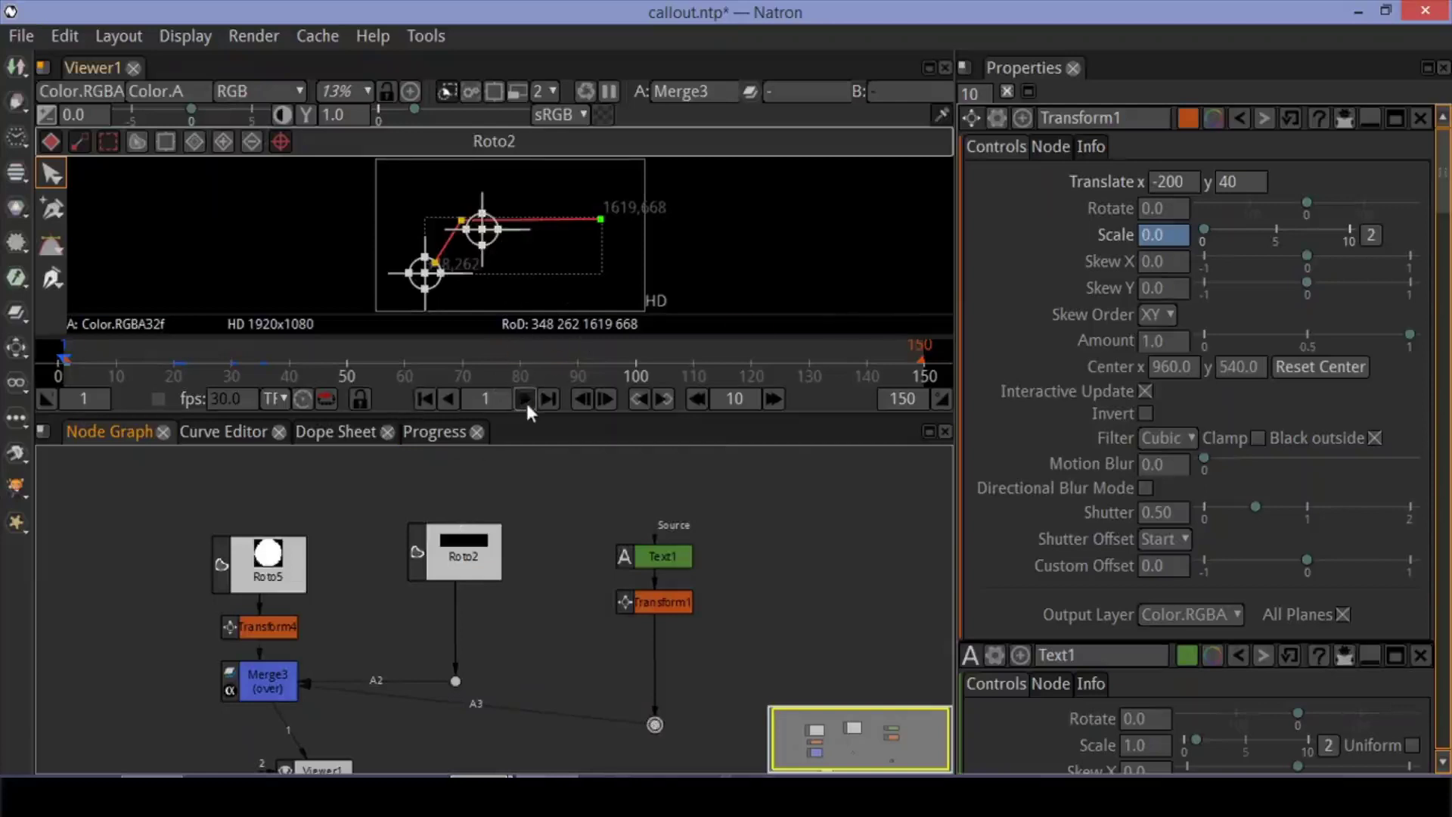
pyautogui.click(525, 399)
pyautogui.click(524, 399)
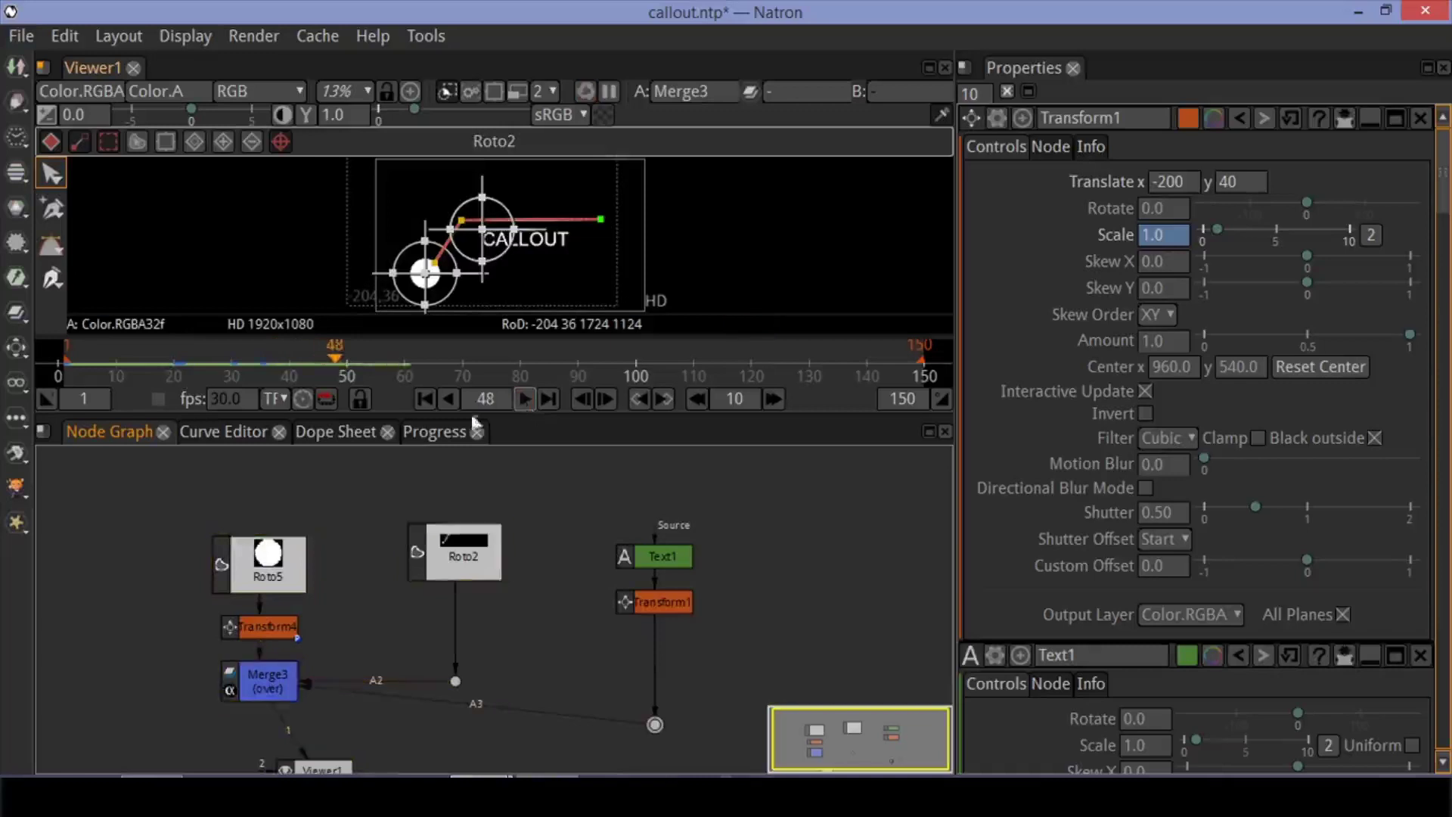
pyautogui.click(261, 436)
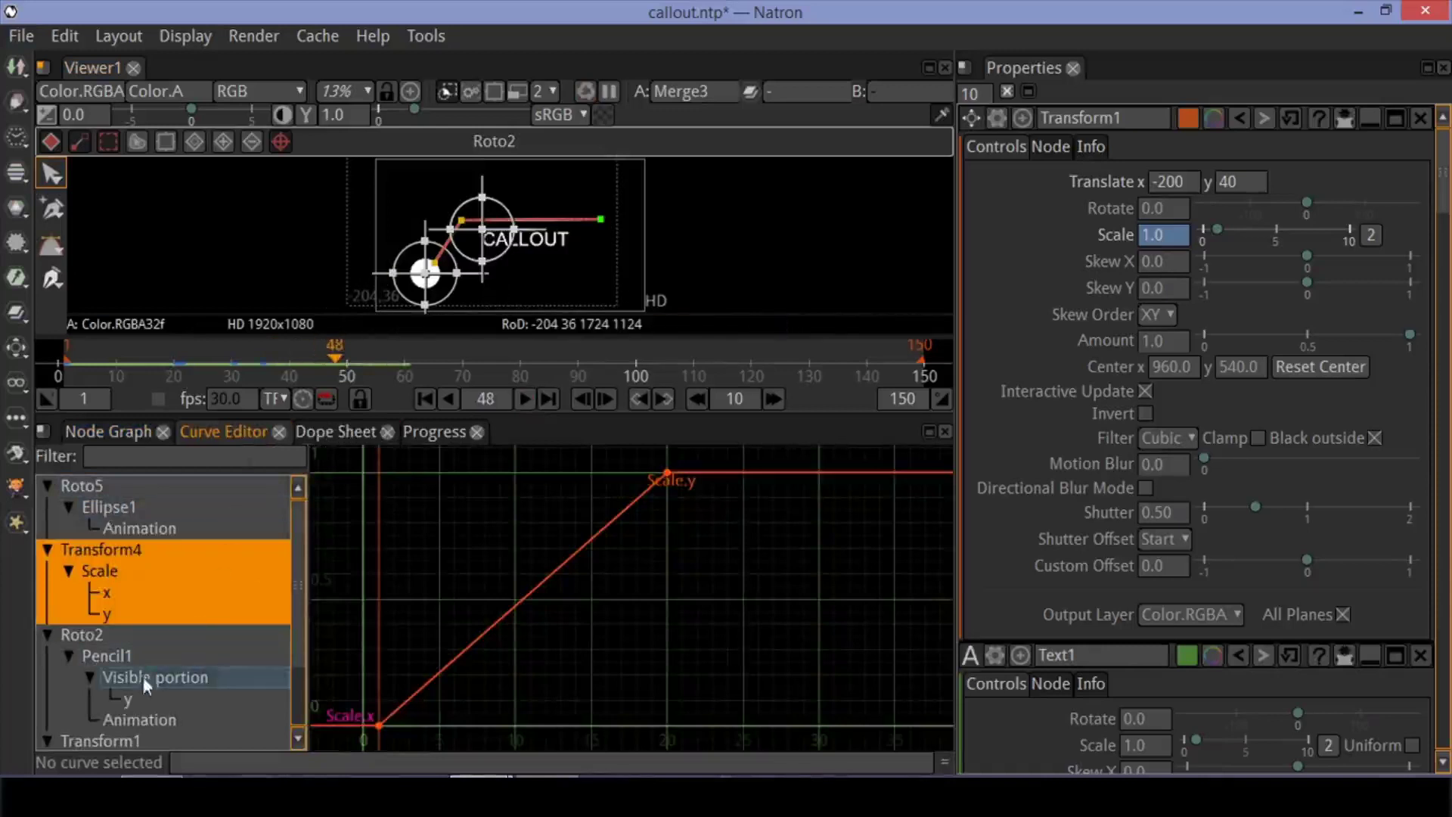
# Bend Transform4's Scale.y frame-1 tangent into an overshooting ease-out
pyautogui.click(151, 523)
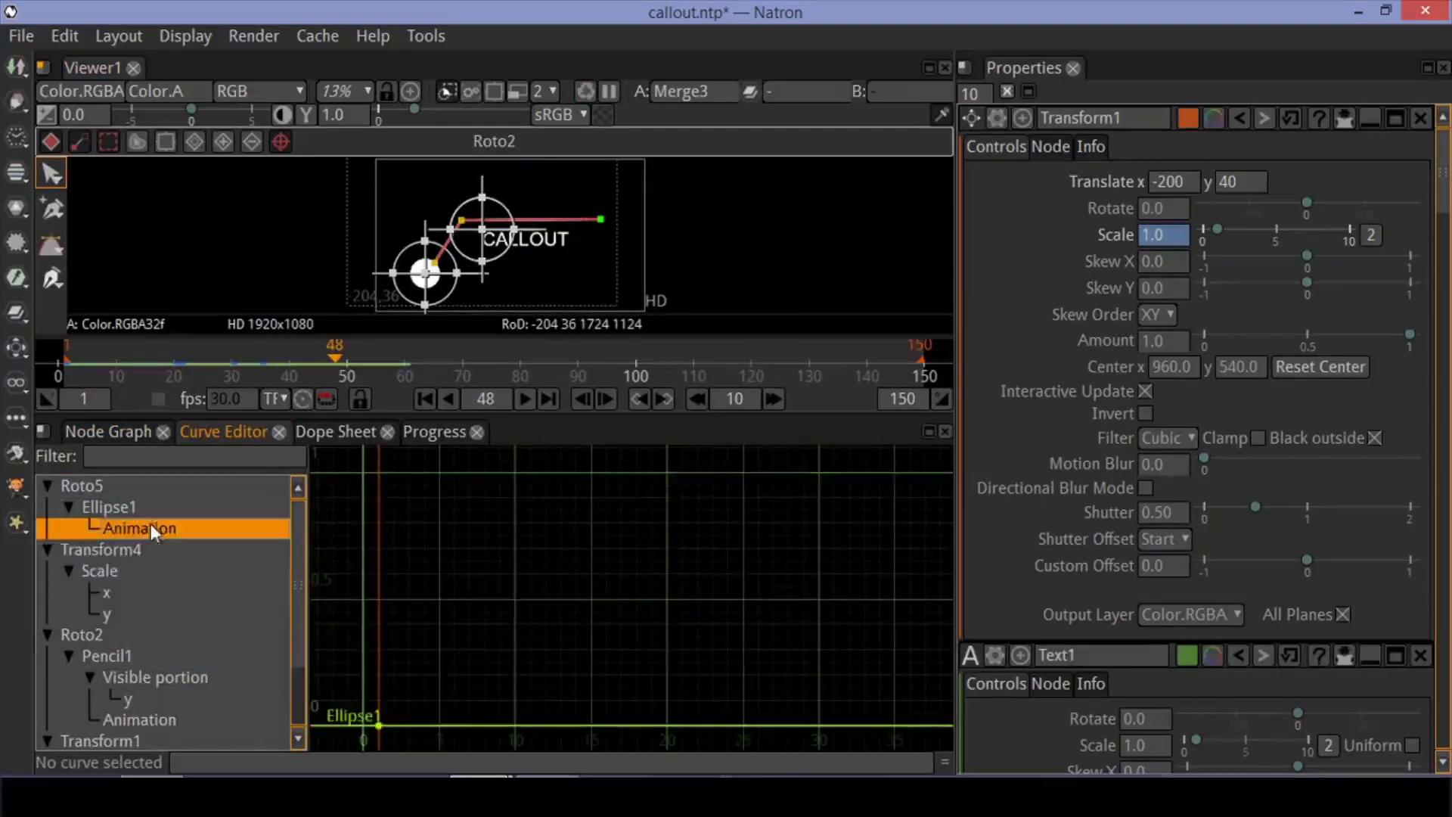
pyautogui.scroll(-2, 129, 624)
pyautogui.scroll(2, 108, 595)
pyautogui.click(121, 591)
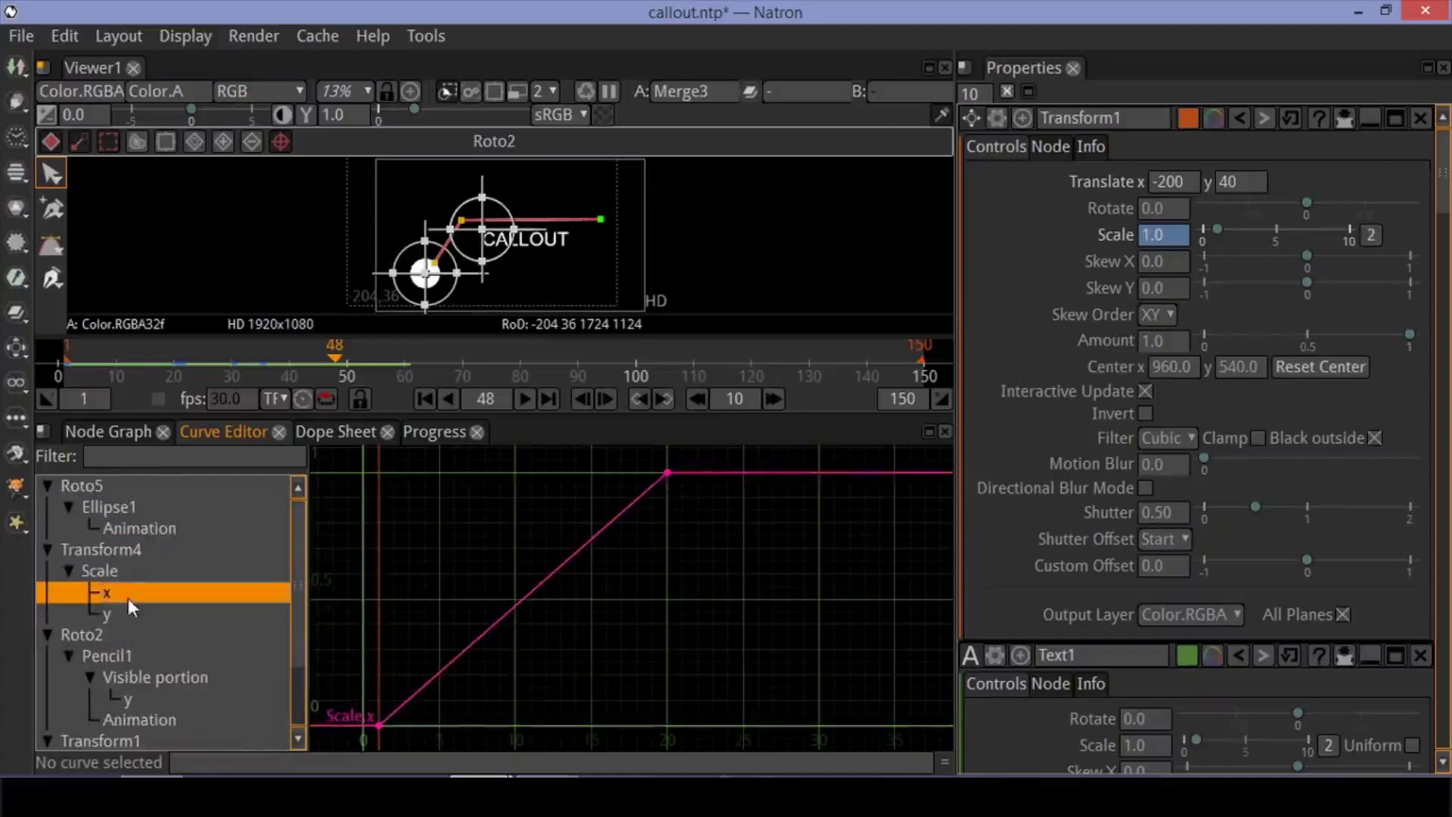
pyautogui.click(129, 608)
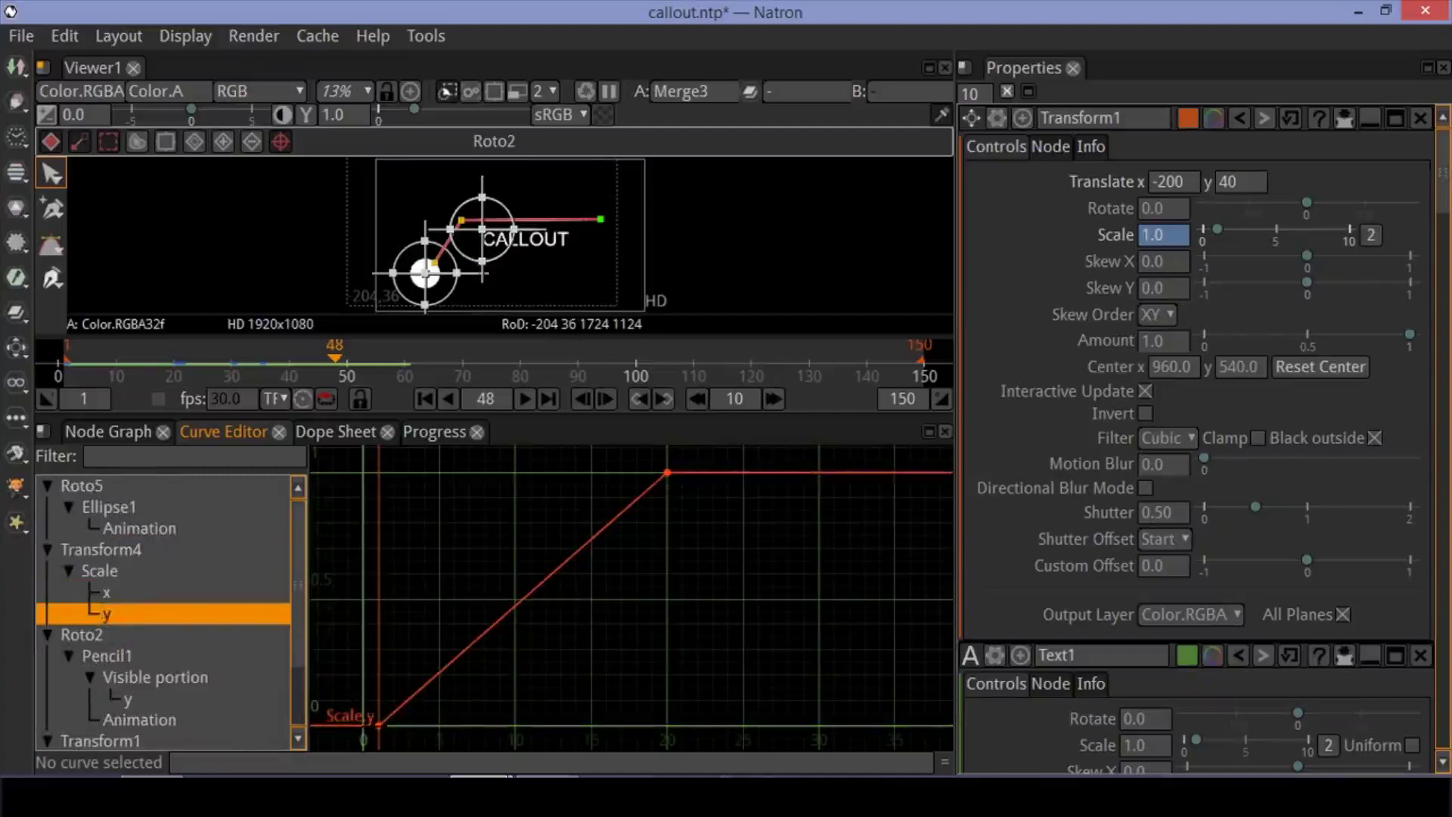
pyautogui.click(378, 724)
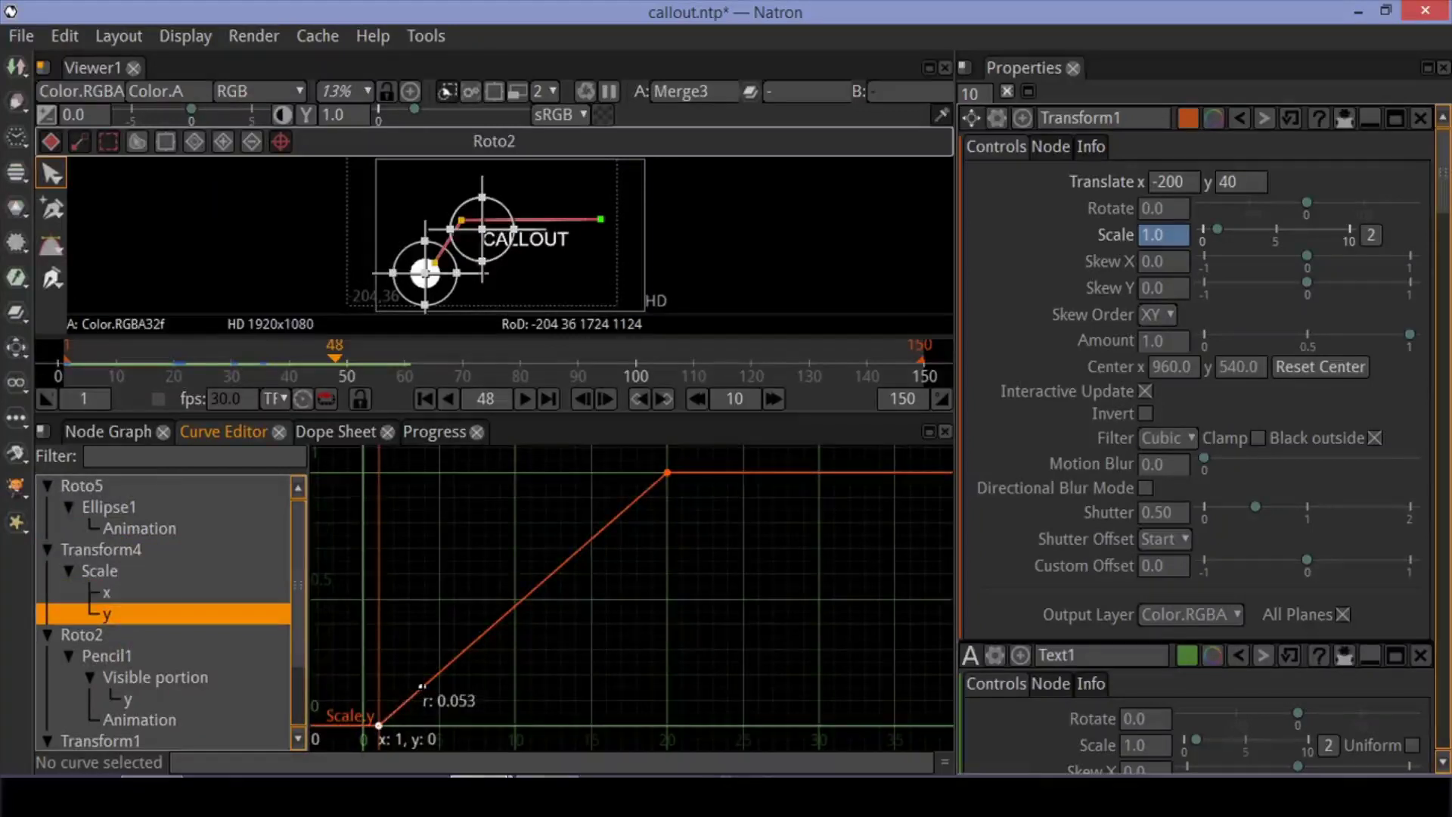
pyautogui.moveTo(421, 686); pyautogui.dragTo(399, 669)
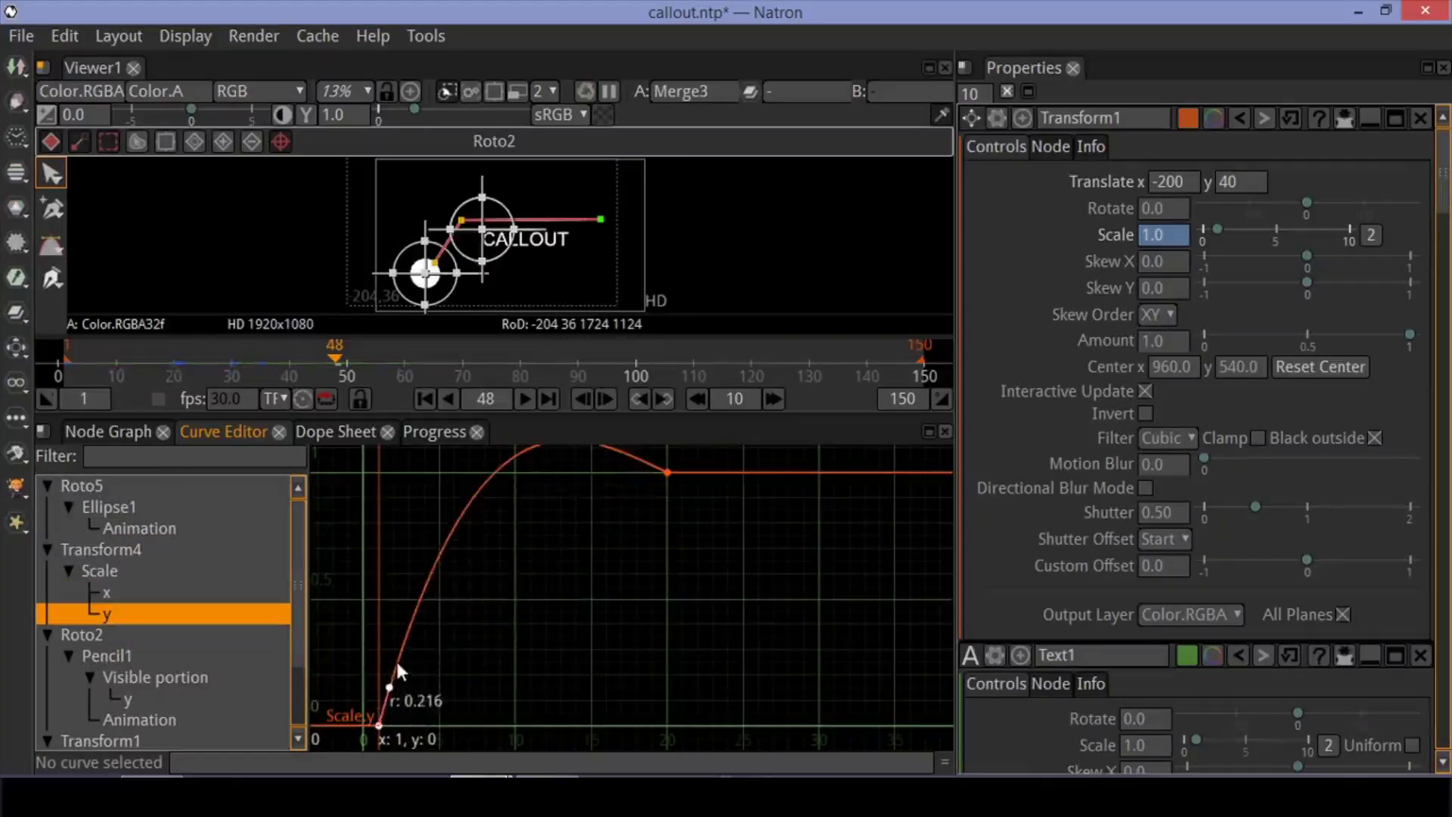
# Give Transform4's Scale.x the same overshoot, matching Scale.y
pyautogui.click(169, 590)
pyautogui.click(379, 724)
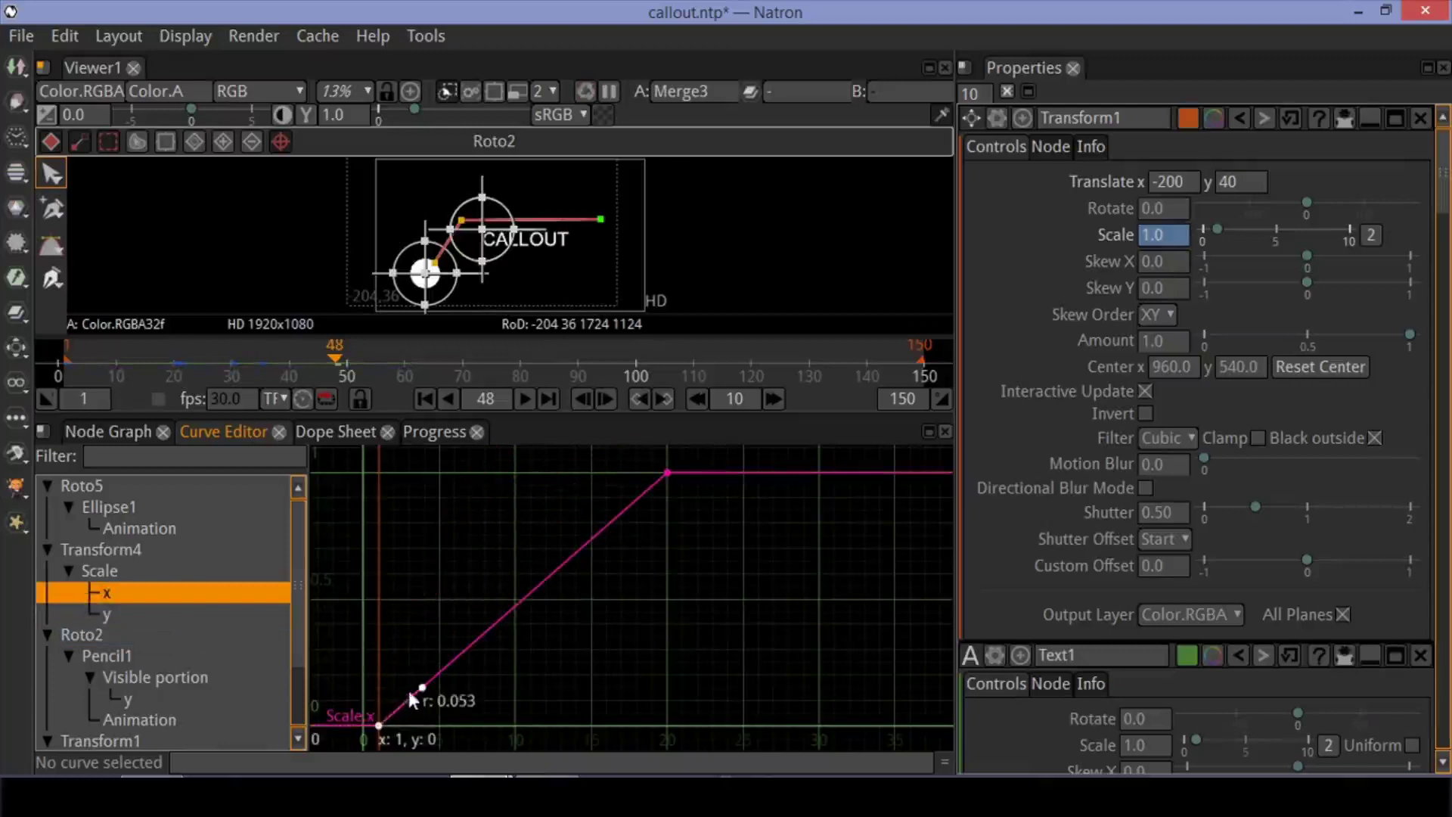
pyautogui.moveTo(422, 688); pyautogui.dragTo(400, 661)
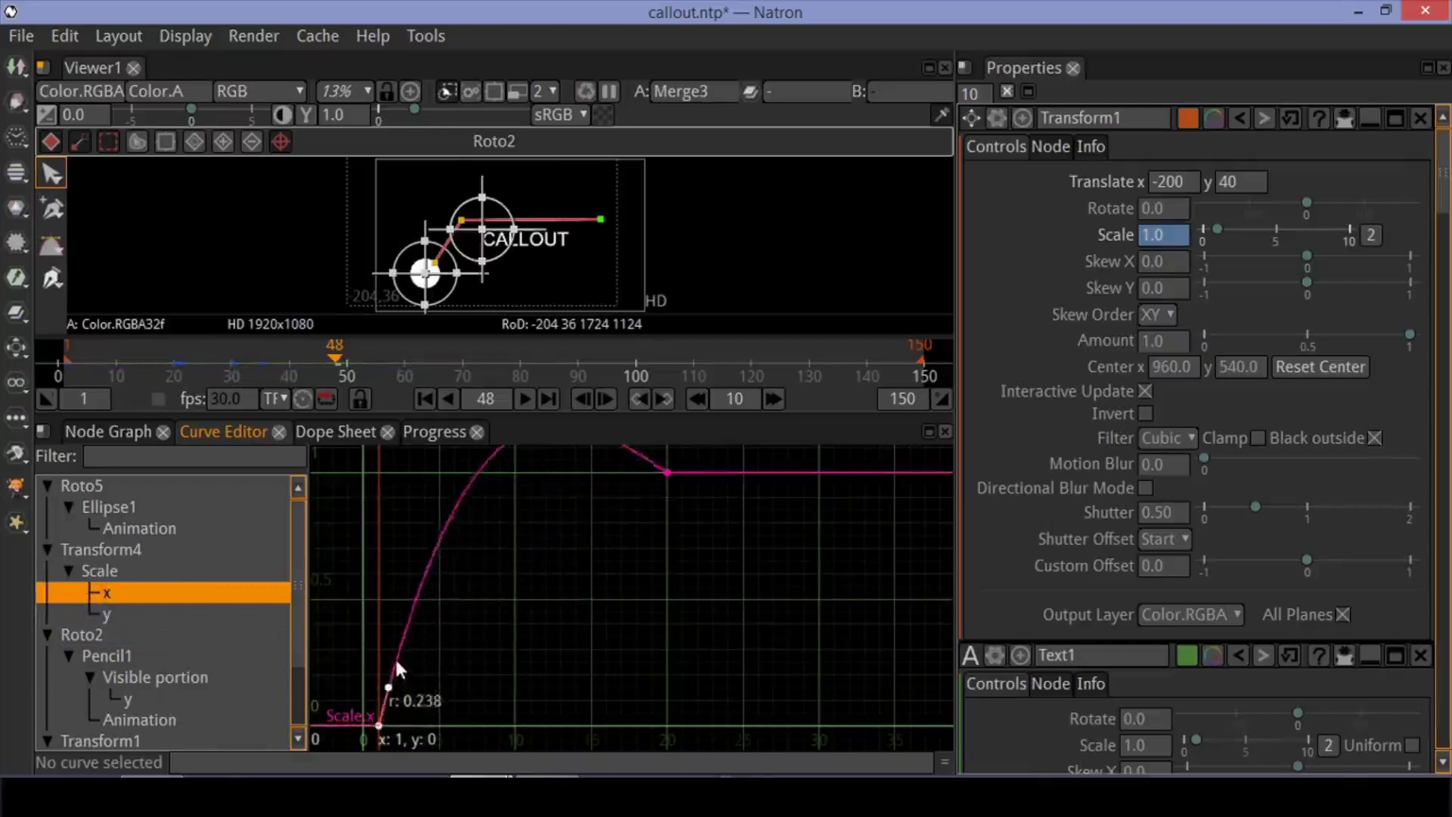
pyautogui.click(162, 550)
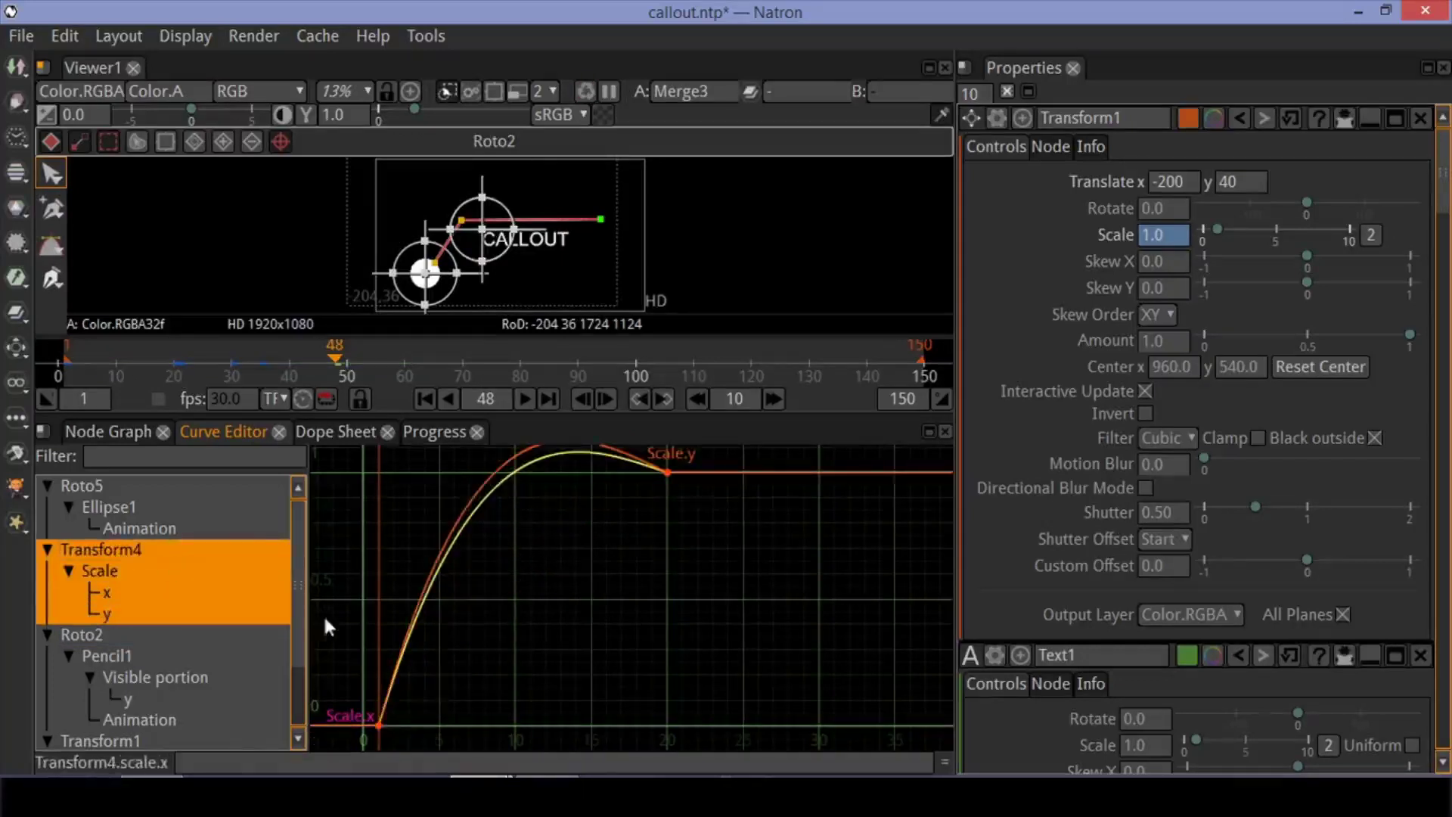
pyautogui.click(393, 686)
pyautogui.moveTo(390, 685); pyautogui.dragTo(393, 688)
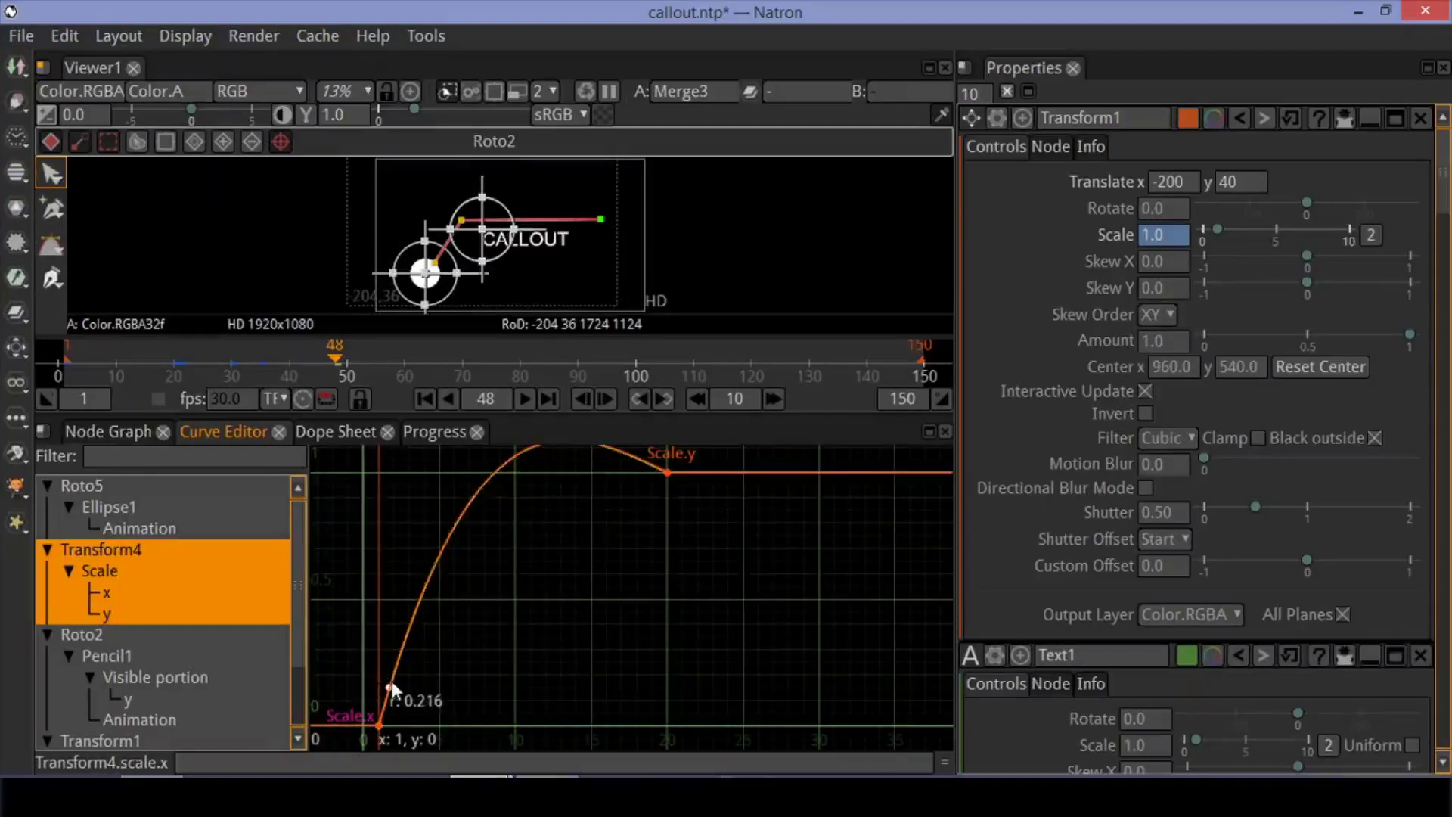
# Preview the animation from frame 1, then display Pencil1's animation curves
pyautogui.click(427, 399)
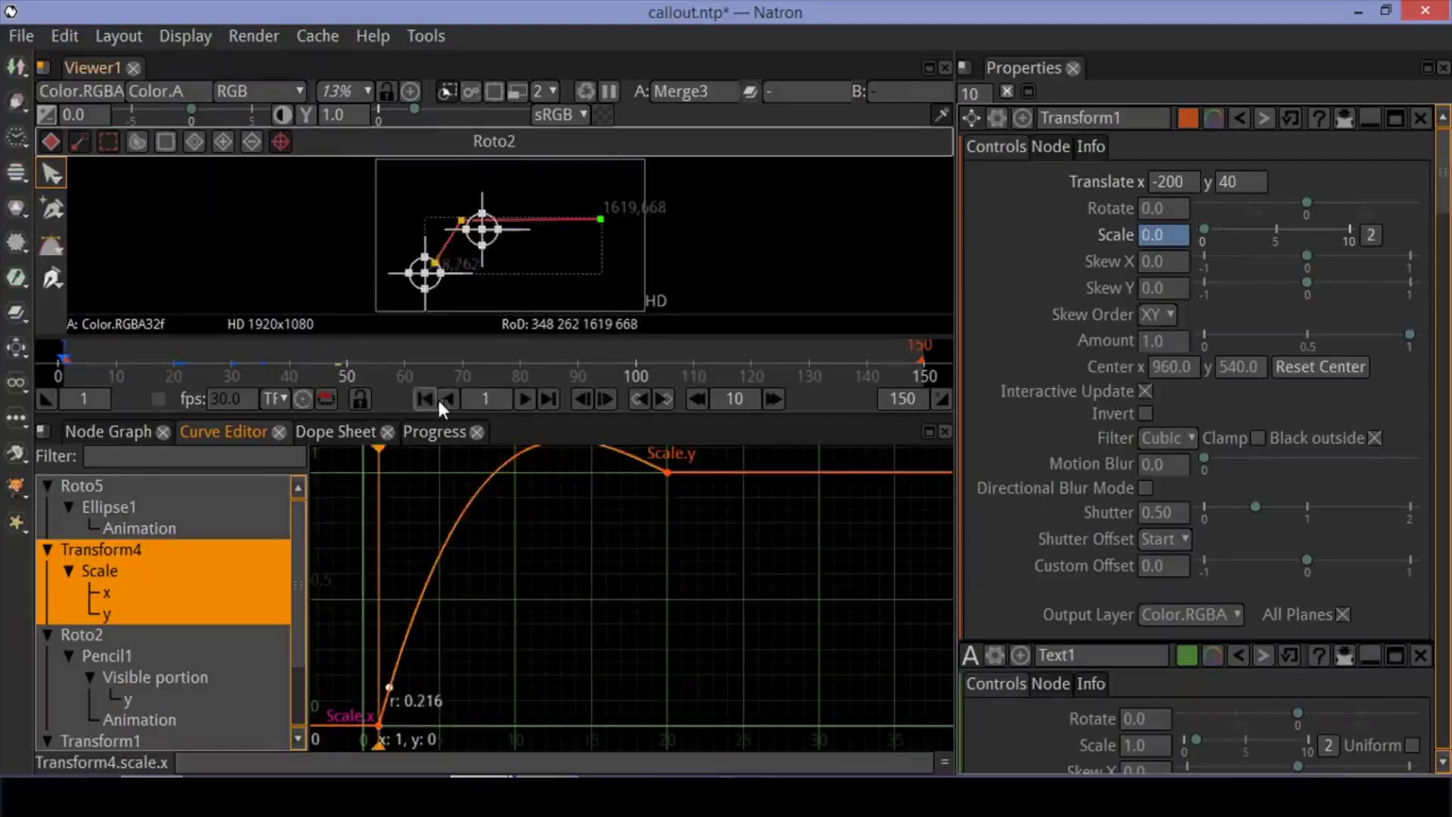
pyautogui.click(522, 400)
pyautogui.click(520, 401)
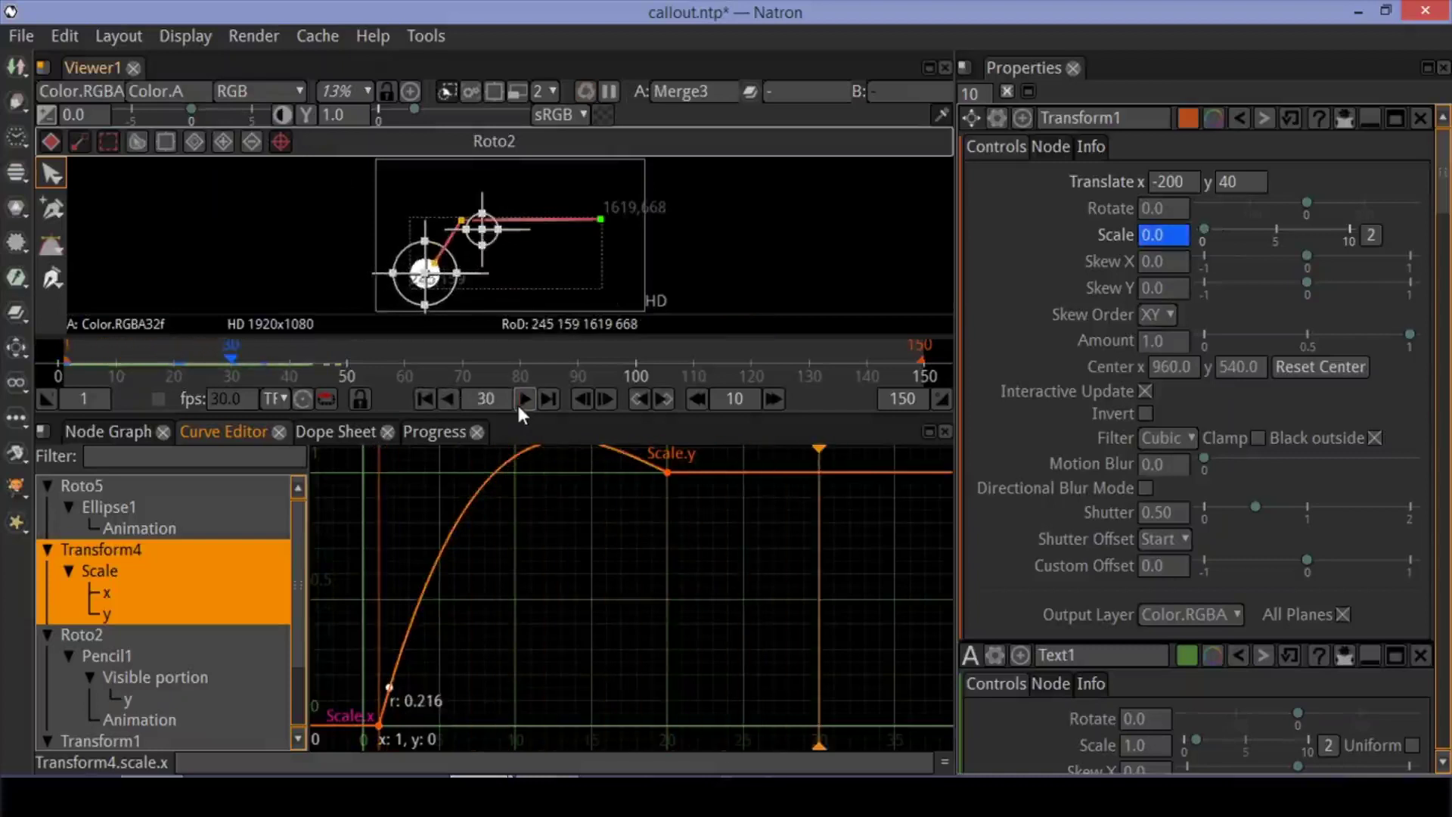
pyautogui.click(126, 656)
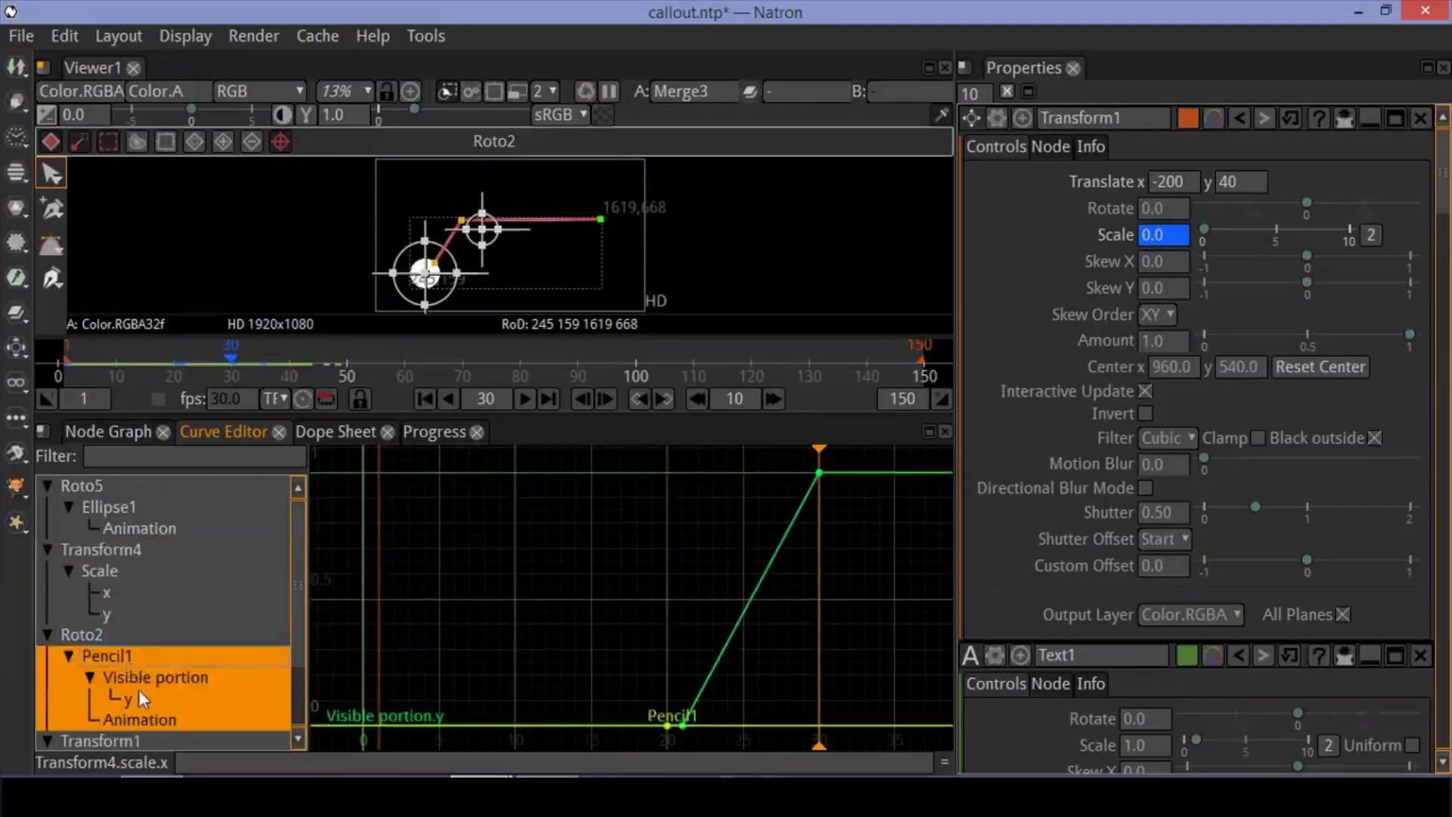
# Make Pencil1's Visible portion y keyframe at frame 21 overshoot as the line draws on
pyautogui.click(141, 697)
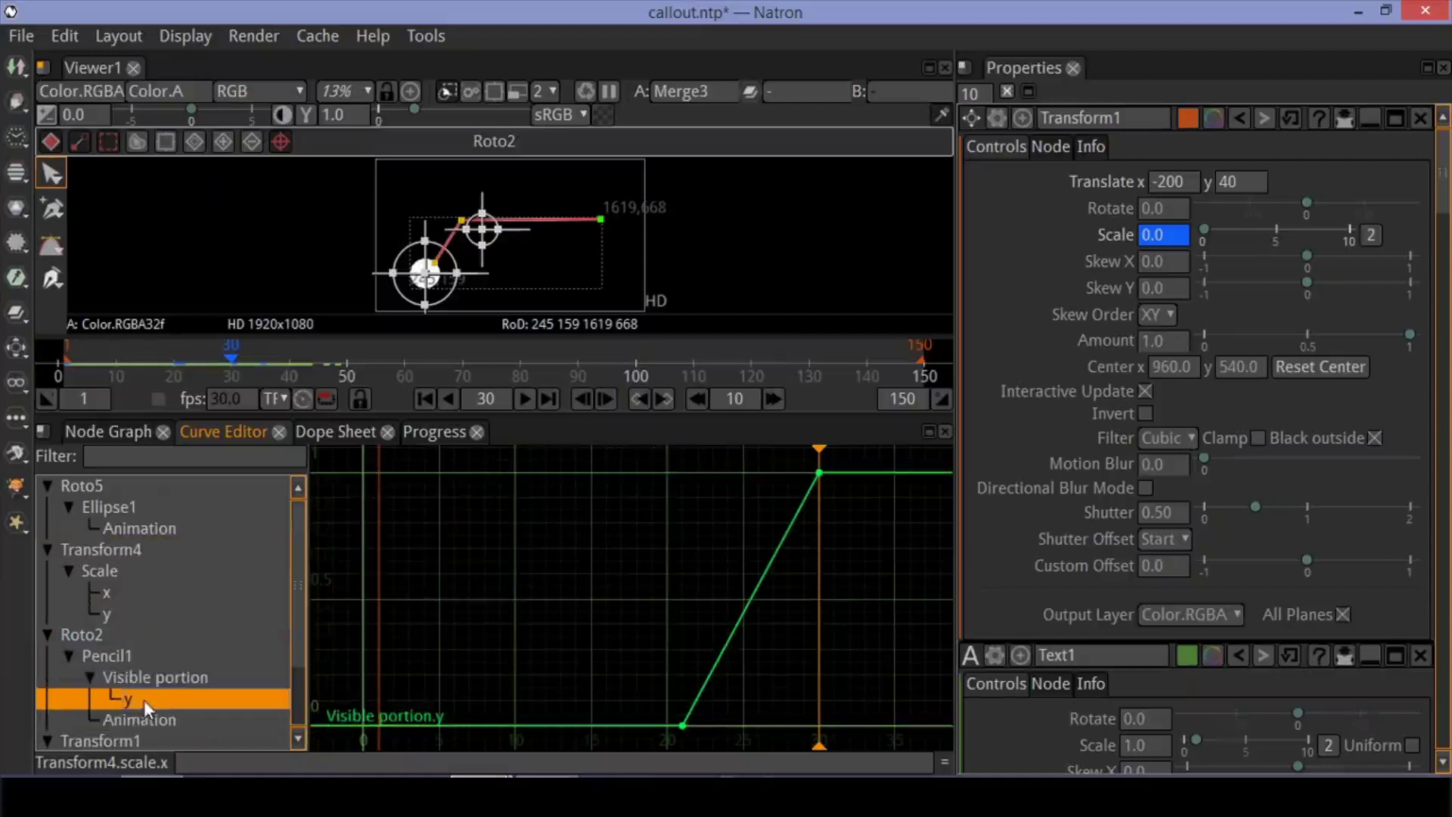
pyautogui.click(682, 724)
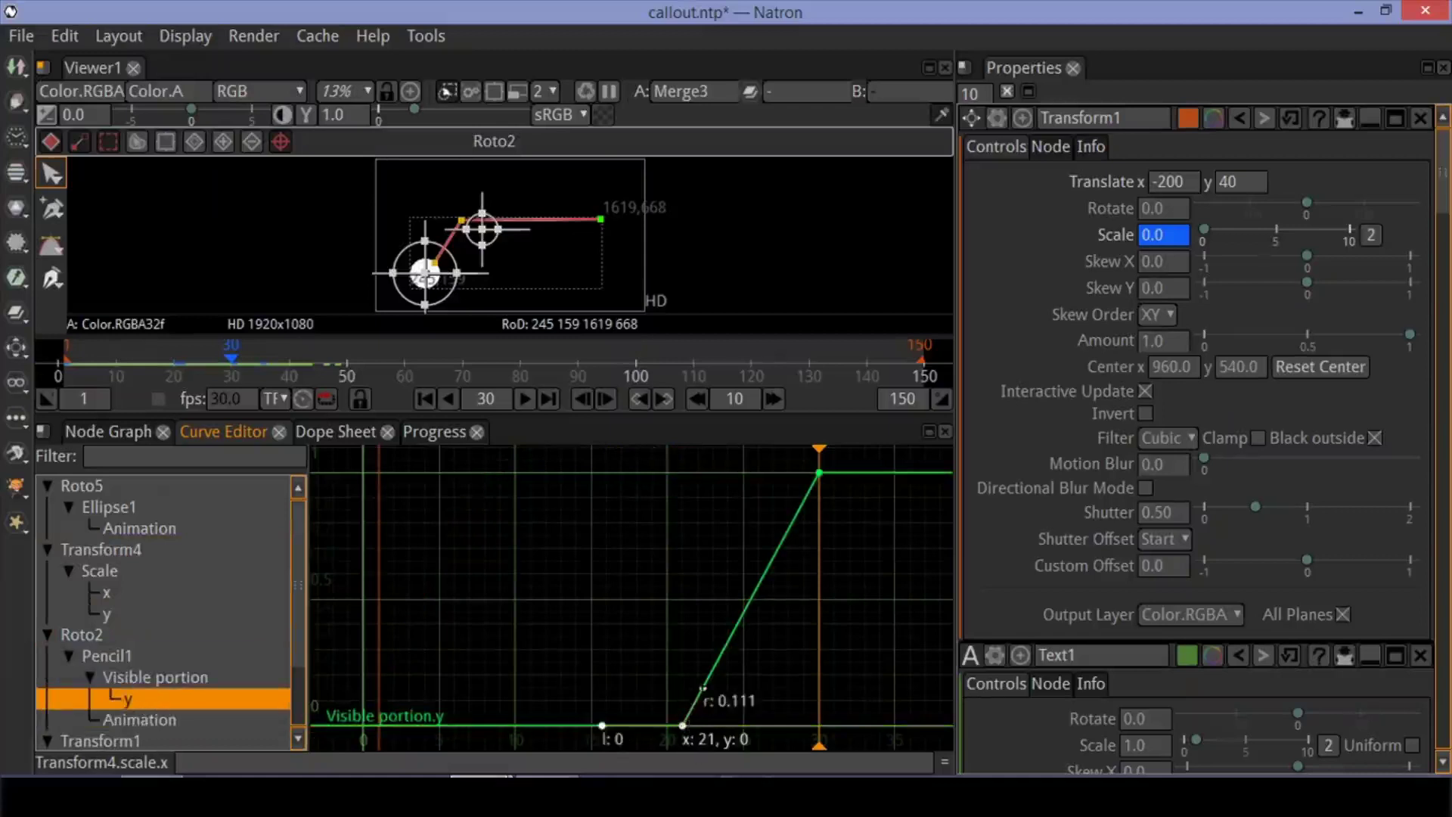
pyautogui.moveTo(702, 688); pyautogui.dragTo(688, 686)
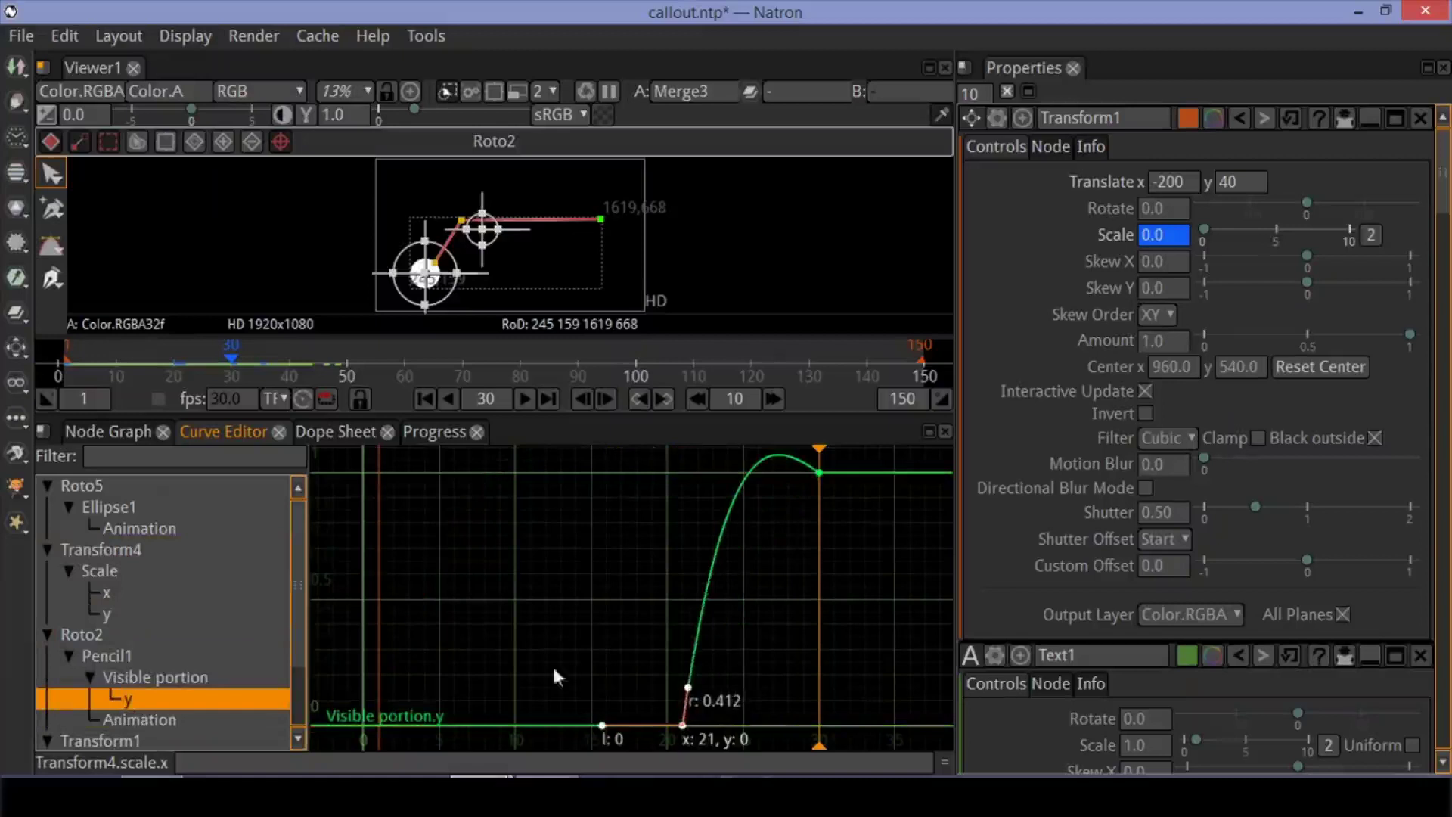
# Flatten the tangent at Transform1's frame-30 Scale keyframe so it eases in
pyautogui.scroll(-2, 165, 694)
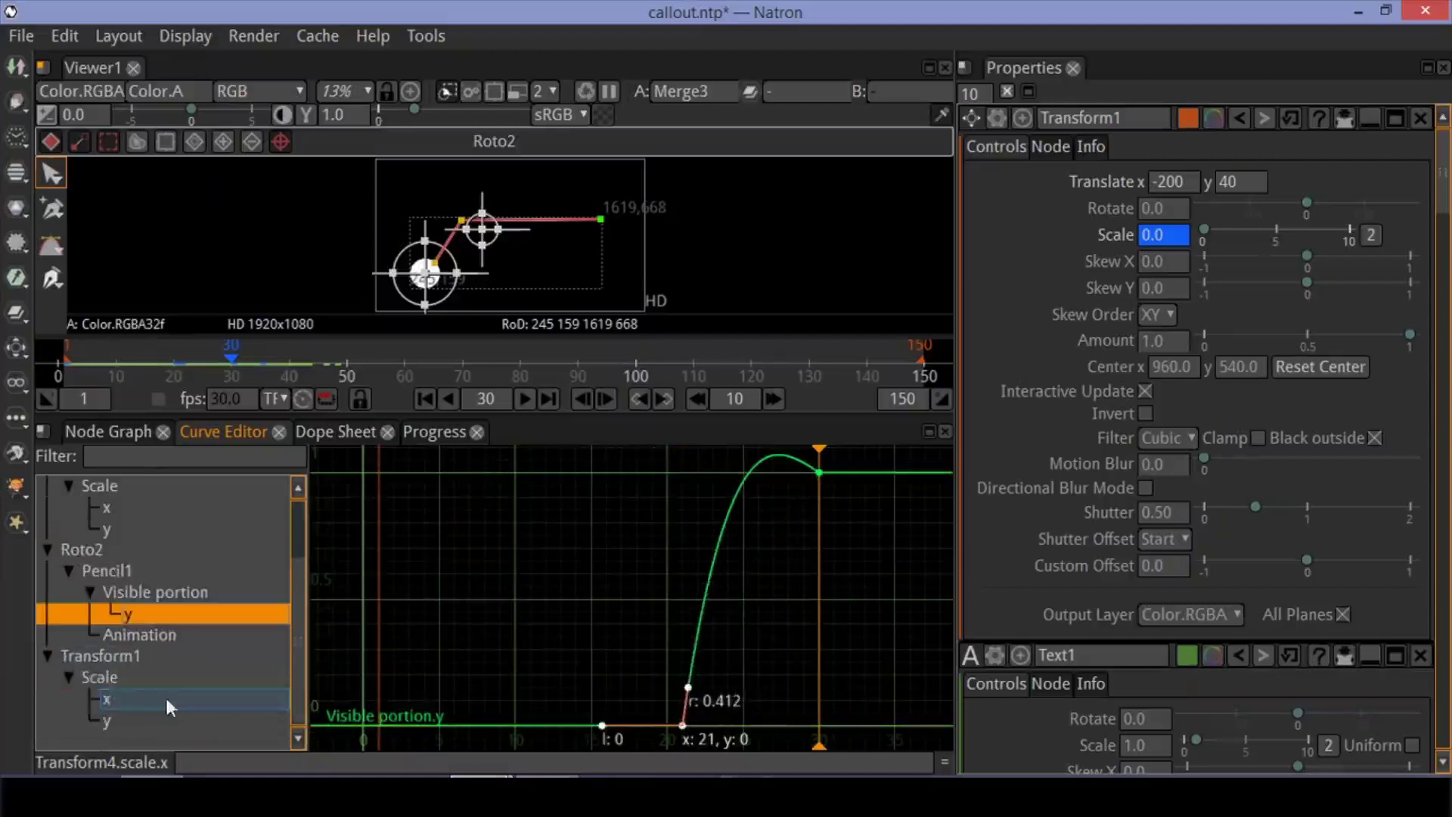
pyautogui.click(121, 658)
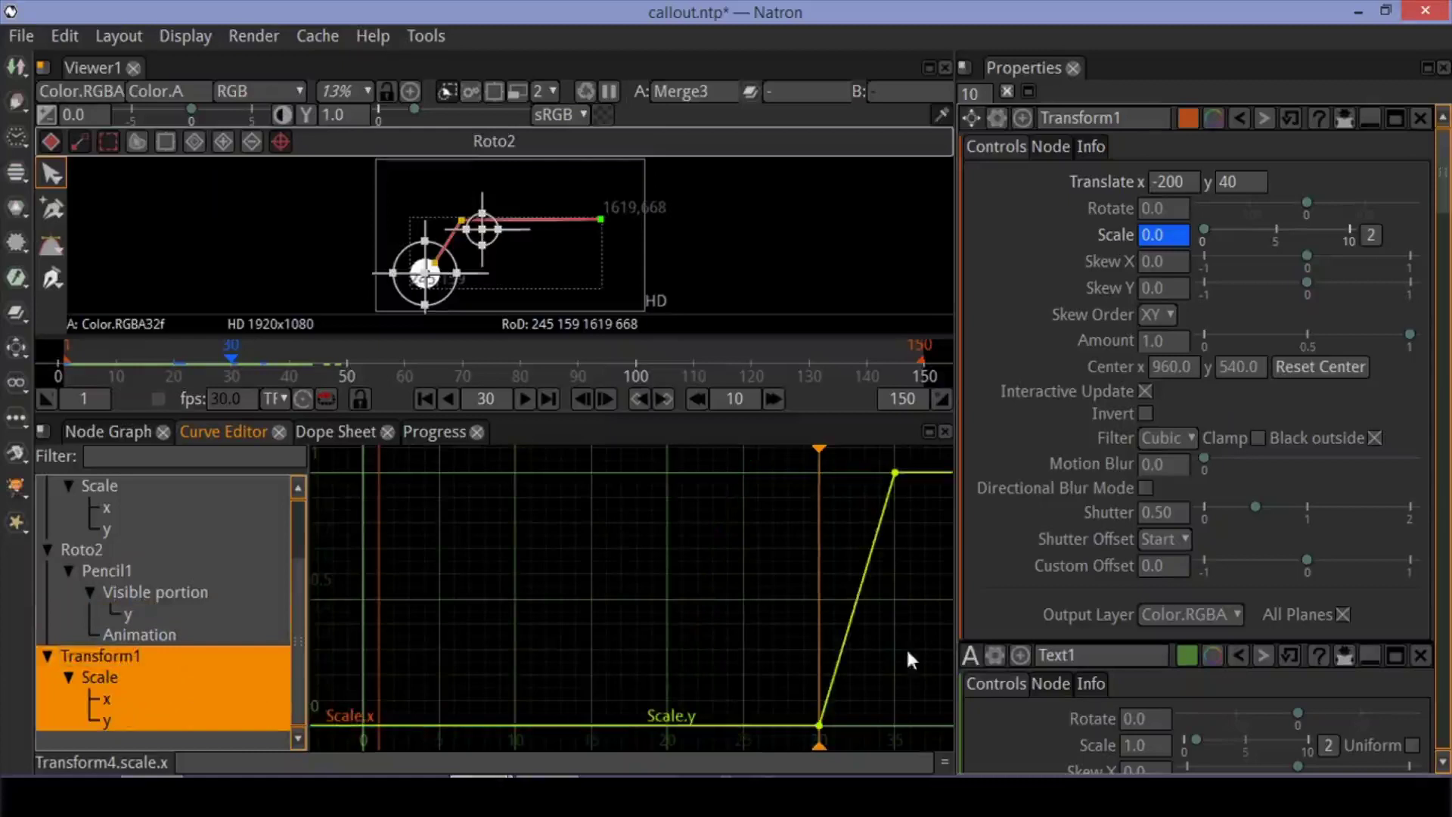
pyautogui.scroll(-2, 877, 664)
pyautogui.scroll(-1, 877, 664)
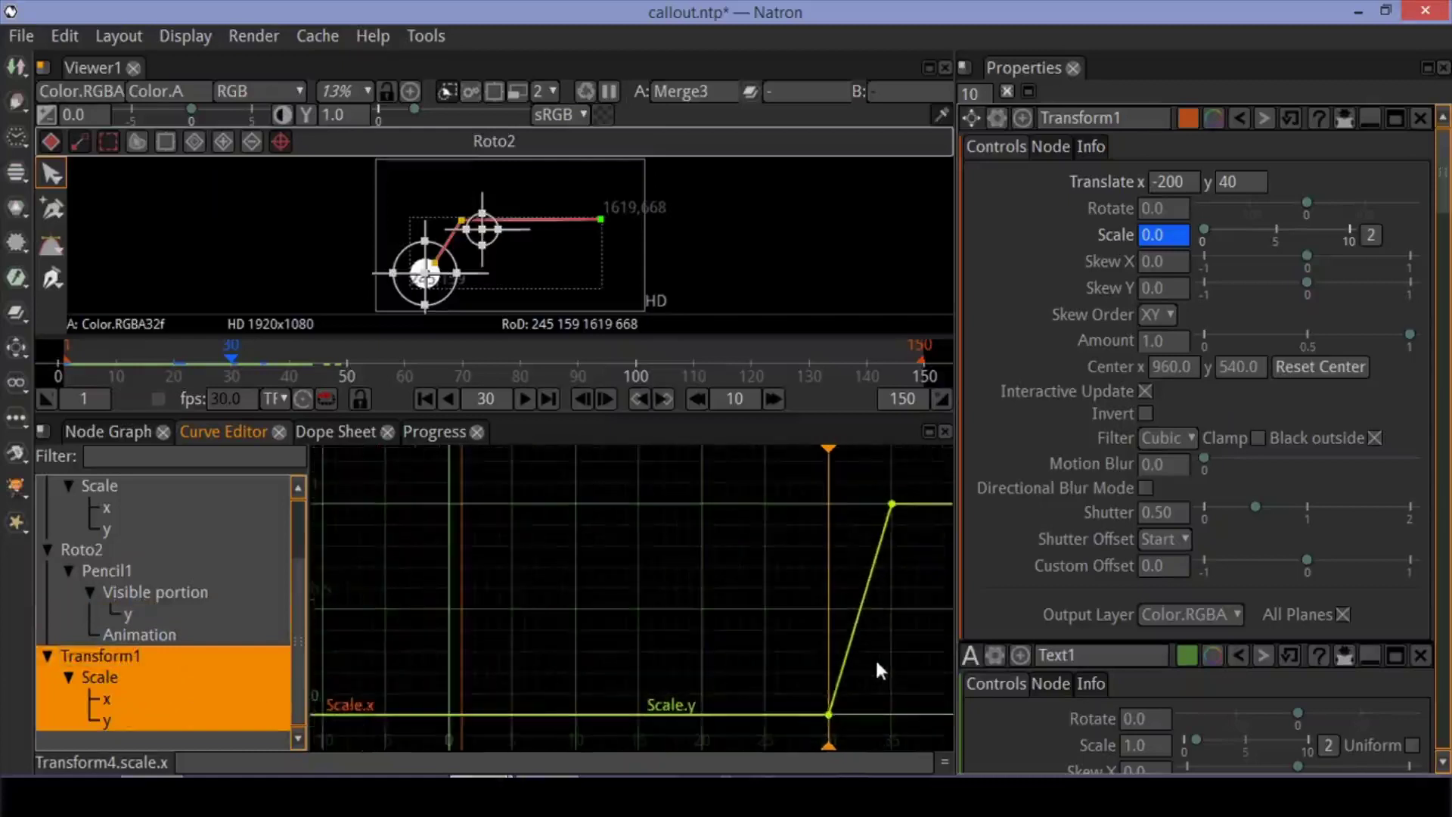
pyautogui.scroll(-2, 877, 664)
pyautogui.scroll(1, 875, 666)
pyautogui.scroll(2, 876, 666)
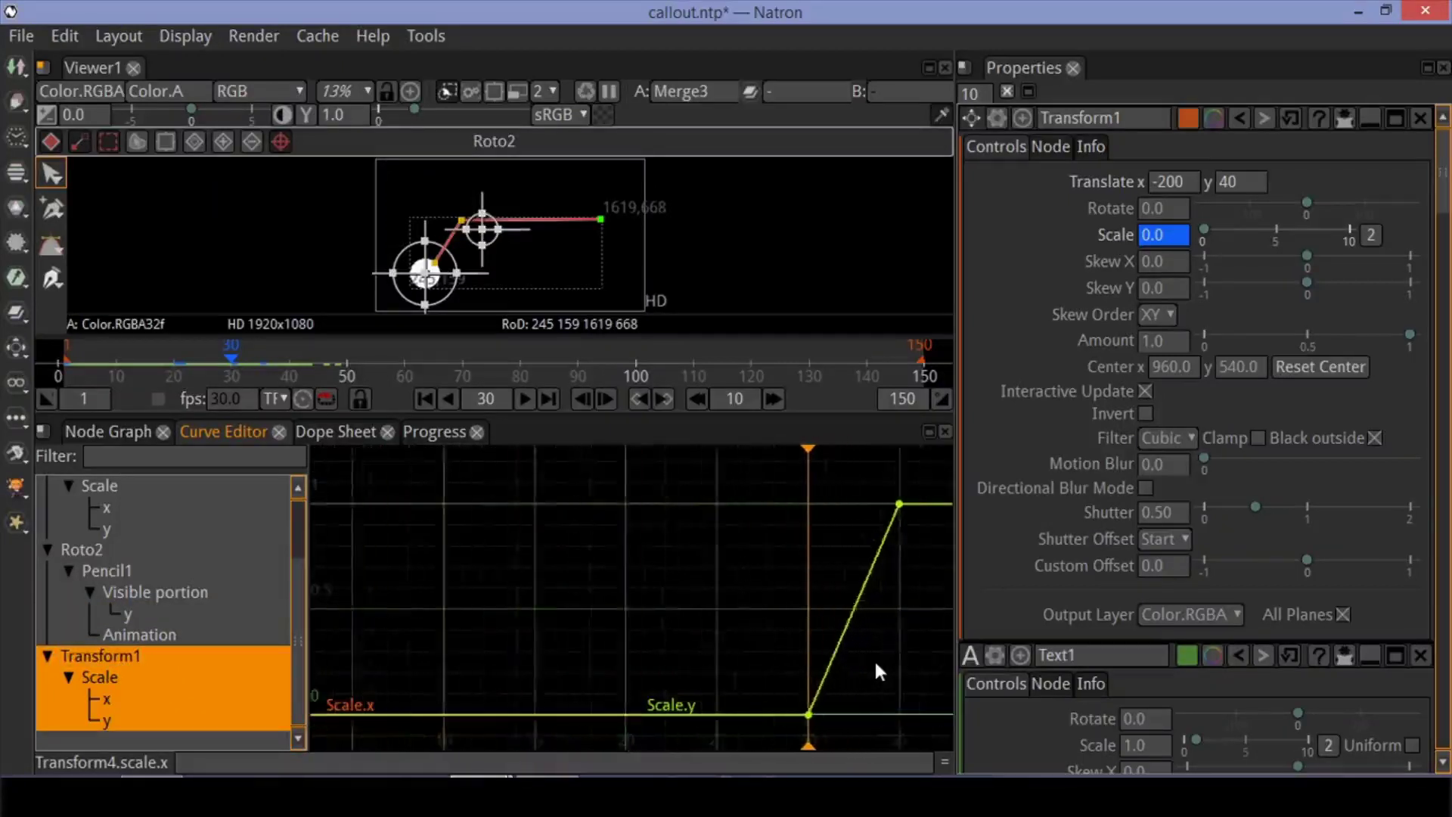
pyautogui.scroll(2, 875, 665)
pyautogui.scroll(-1, 876, 666)
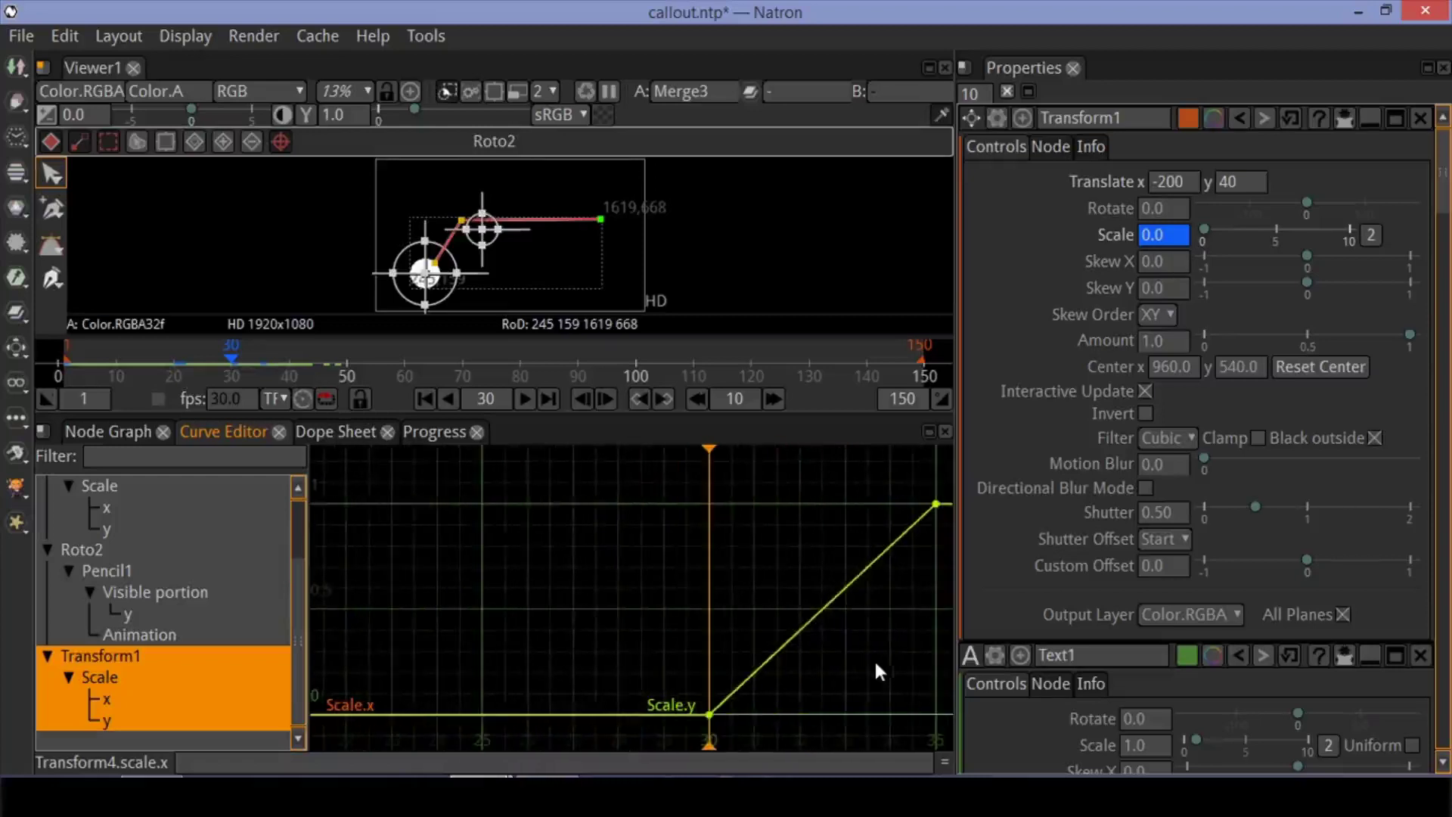
pyautogui.click(706, 715)
pyautogui.moveTo(748, 674)
pyautogui.mouseDown()
pyautogui.moveTo(761, 711)
pyautogui.moveTo(784, 714)
pyautogui.mouseUp()
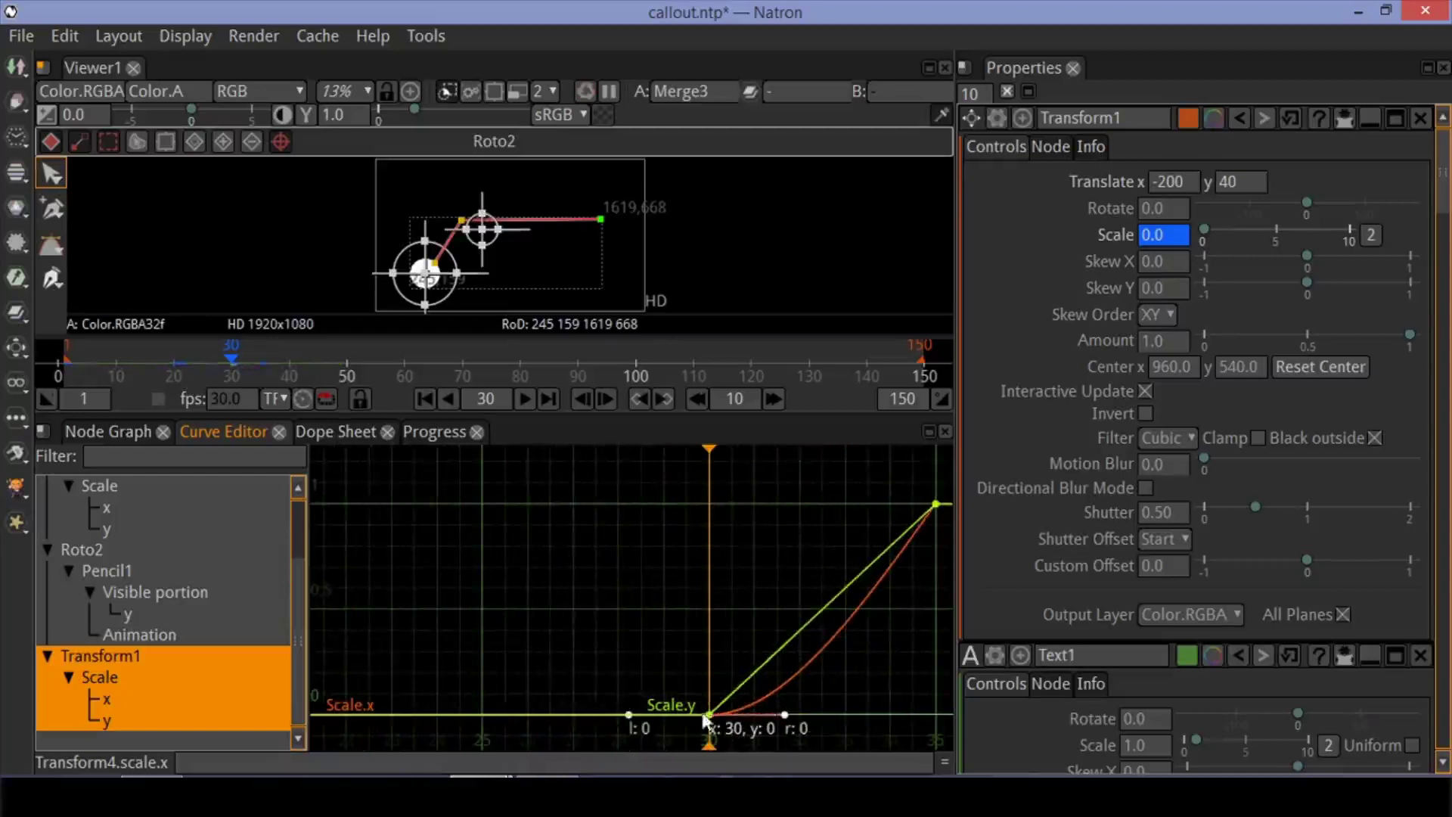
pyautogui.click(757, 688)
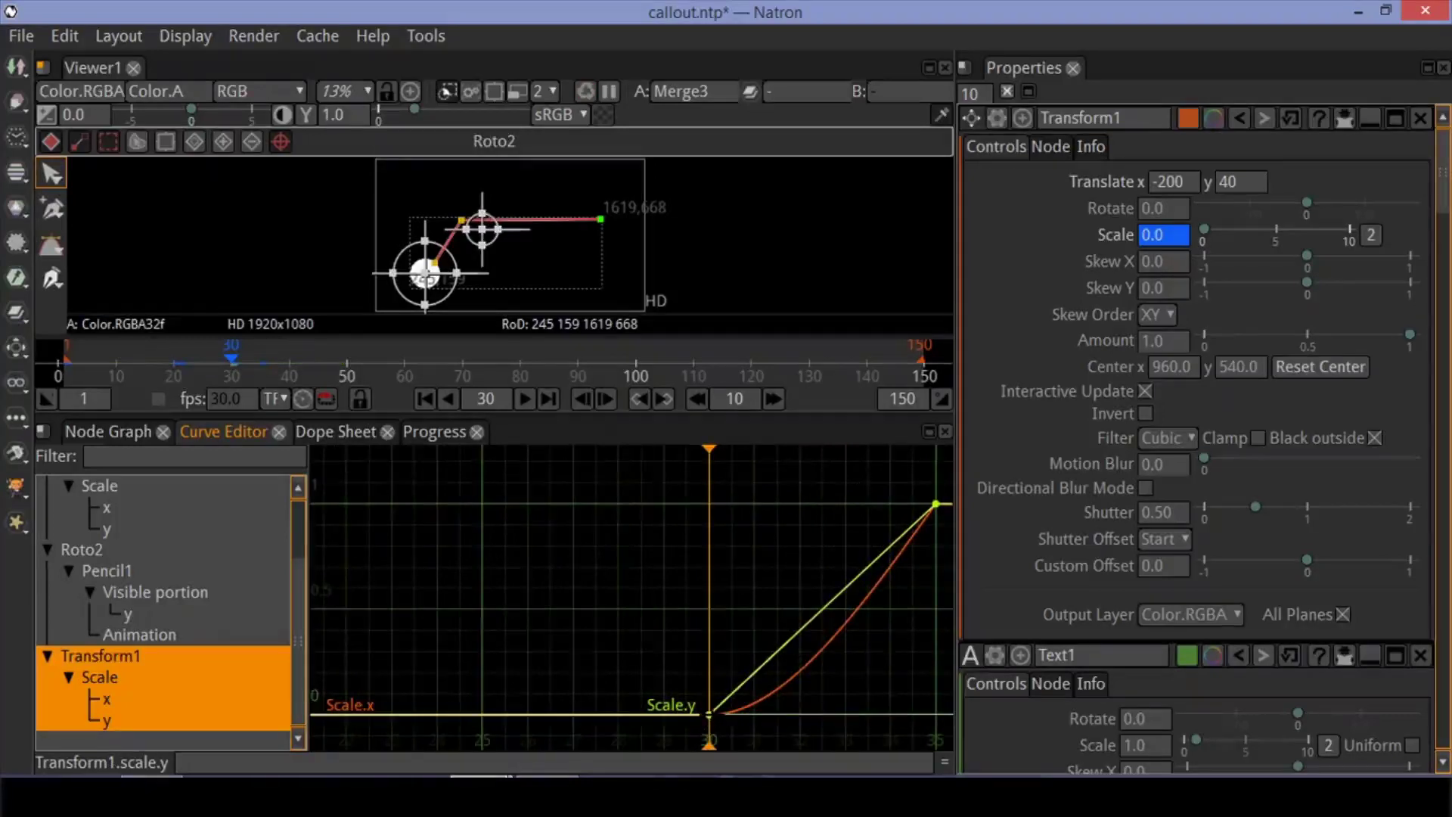
pyautogui.click(709, 714)
# Give Transform1's Scale.y the same ease-in from its frame-30 keyframe
pyautogui.click(138, 714)
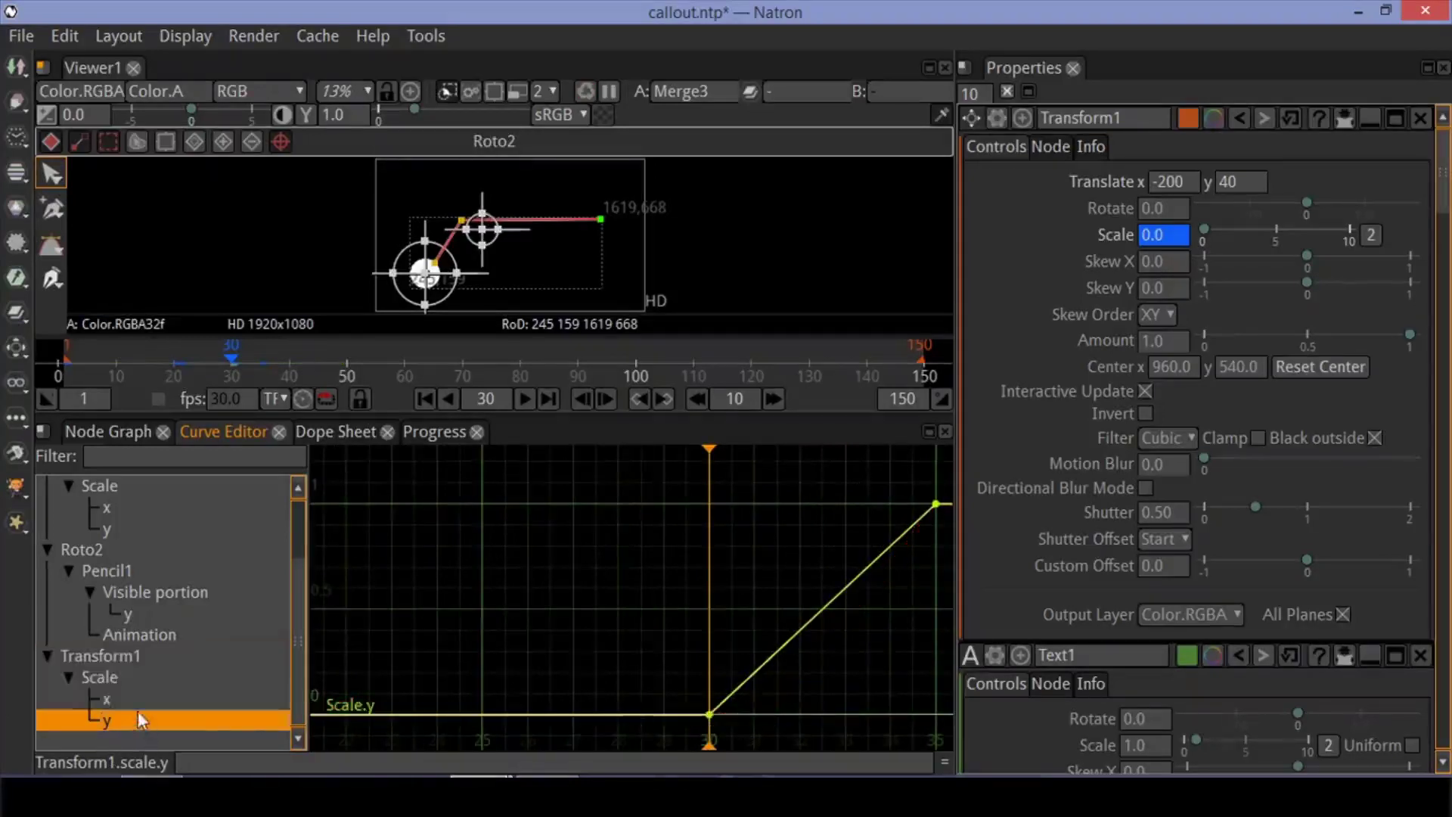
pyautogui.click(133, 697)
pyautogui.click(84, 720)
pyautogui.click(709, 714)
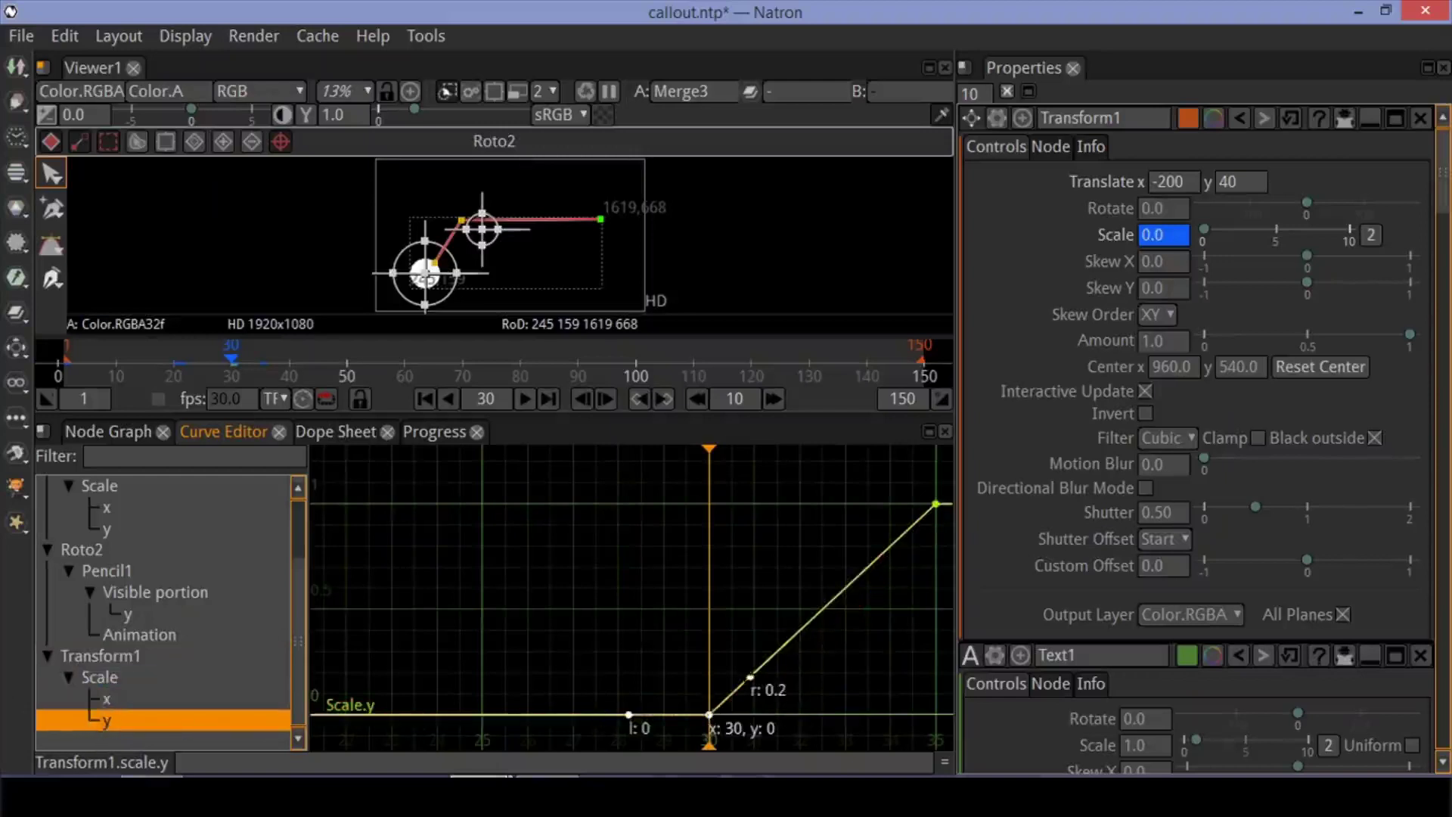
pyautogui.moveTo(750, 676); pyautogui.dragTo(784, 714)
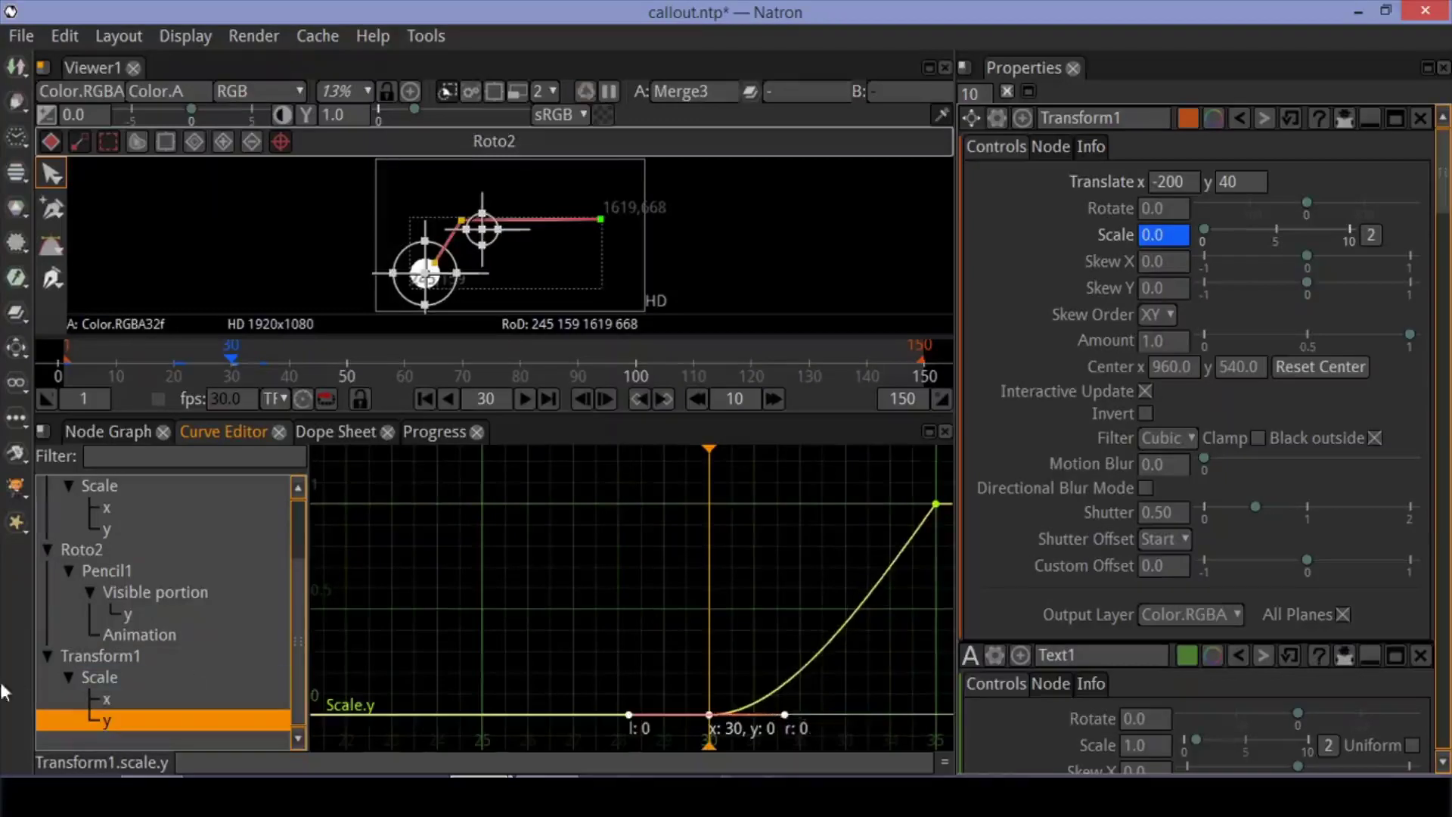
# Flatten the end tangents of Scale.x and Scale.y so both ease into full size at frame 35
pyautogui.click(120, 656)
pyautogui.click(125, 699)
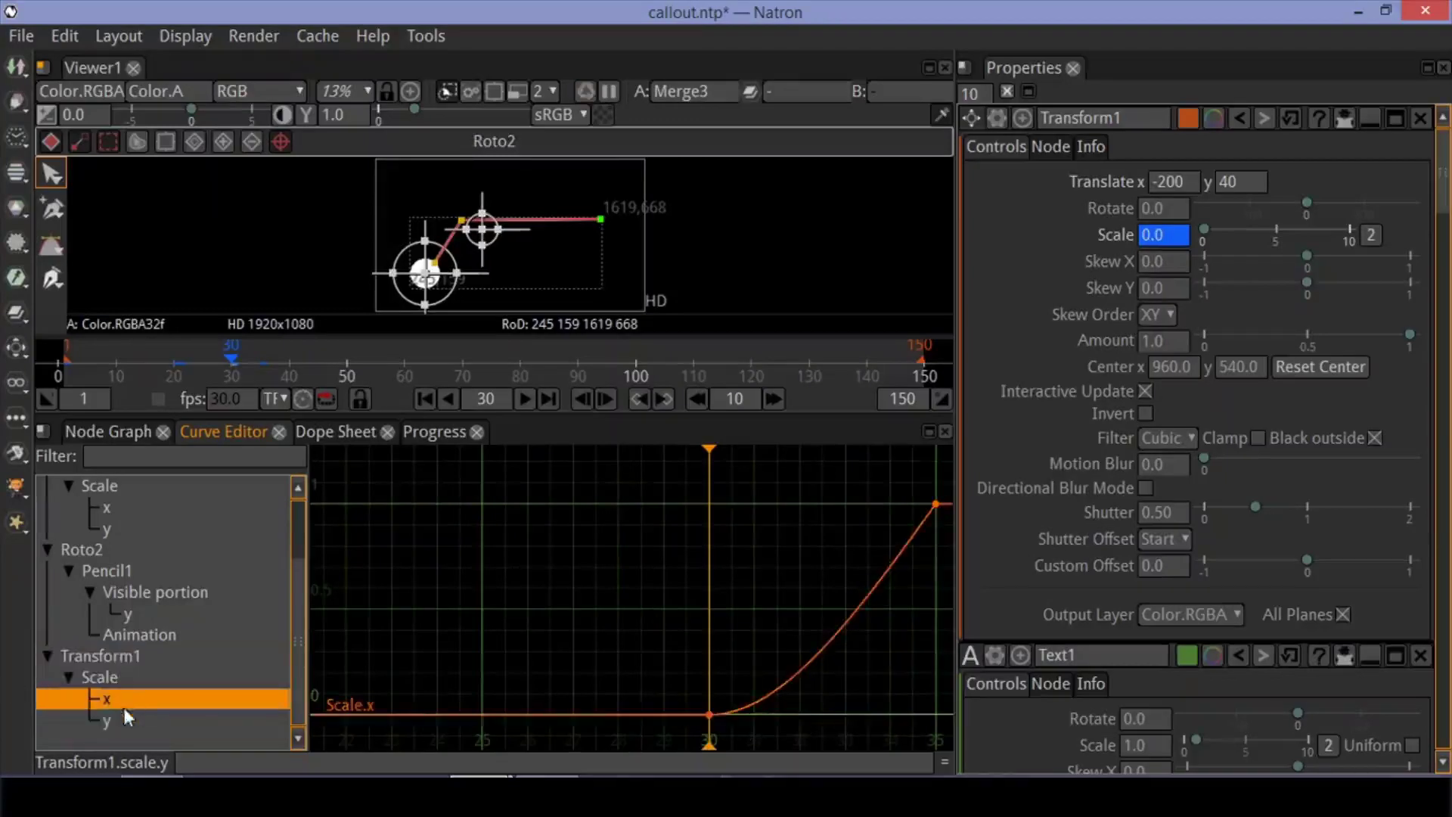
pyautogui.click(935, 504)
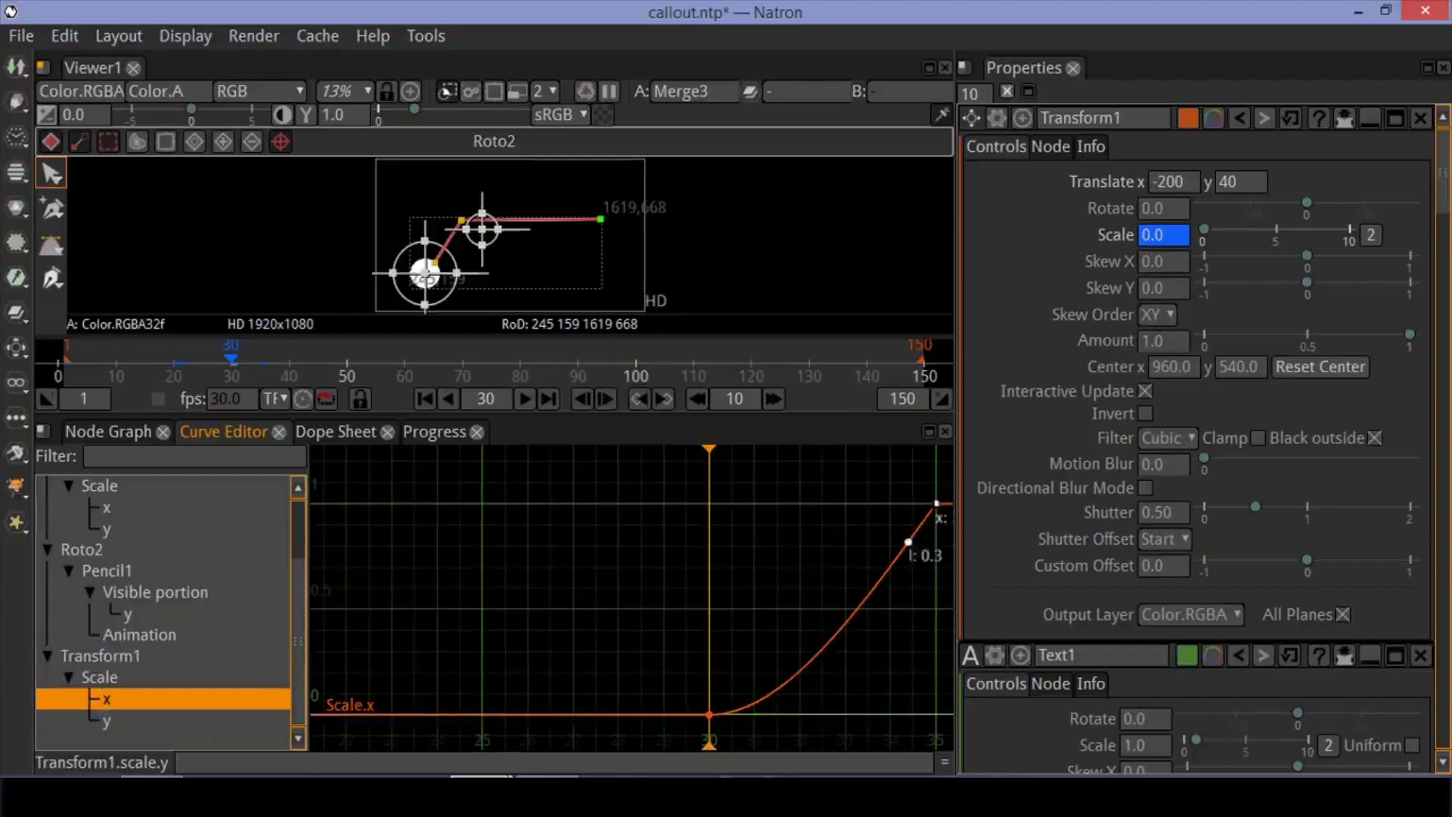
pyautogui.moveTo(909, 541); pyautogui.dragTo(874, 507)
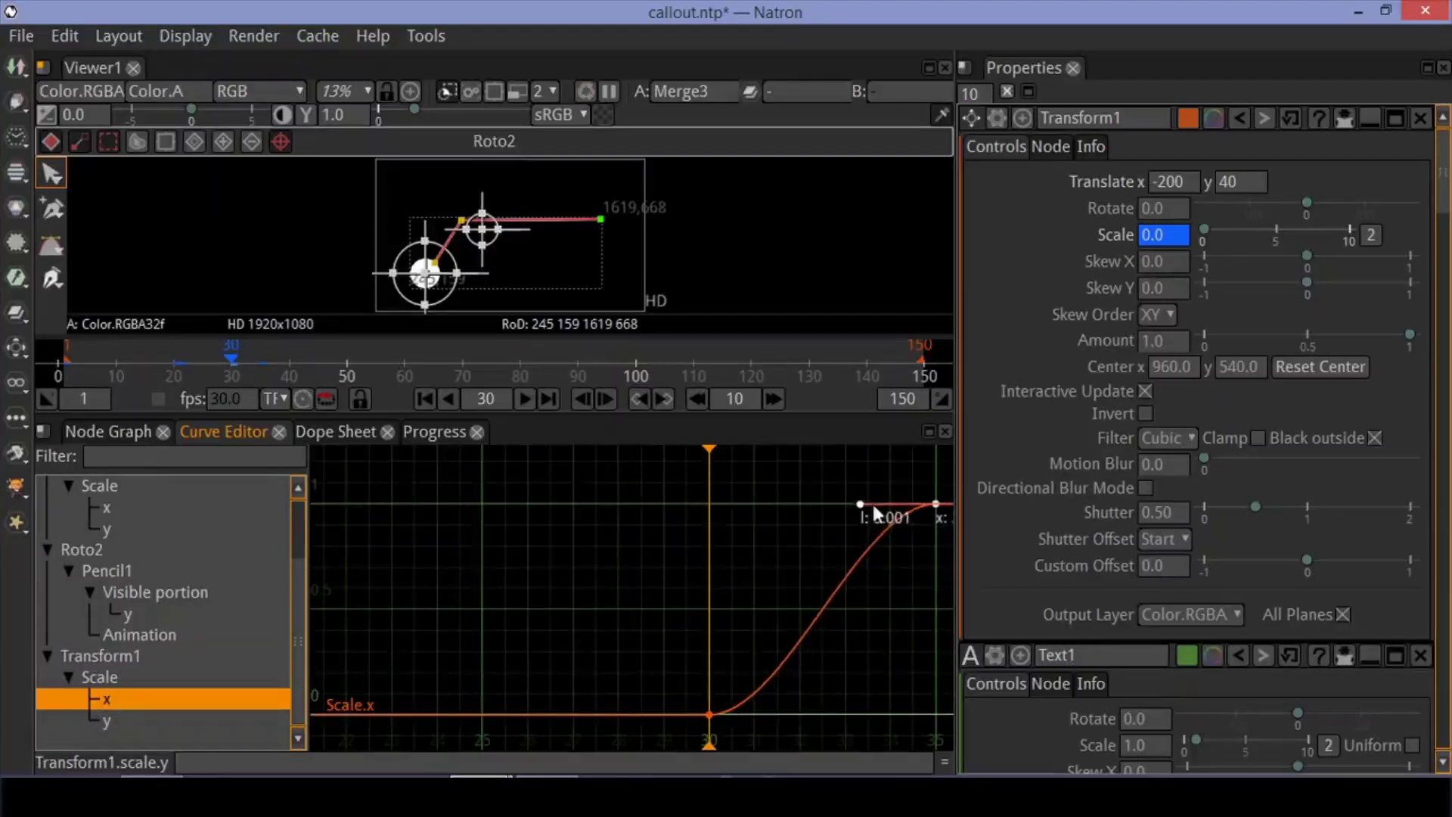
pyautogui.click(194, 720)
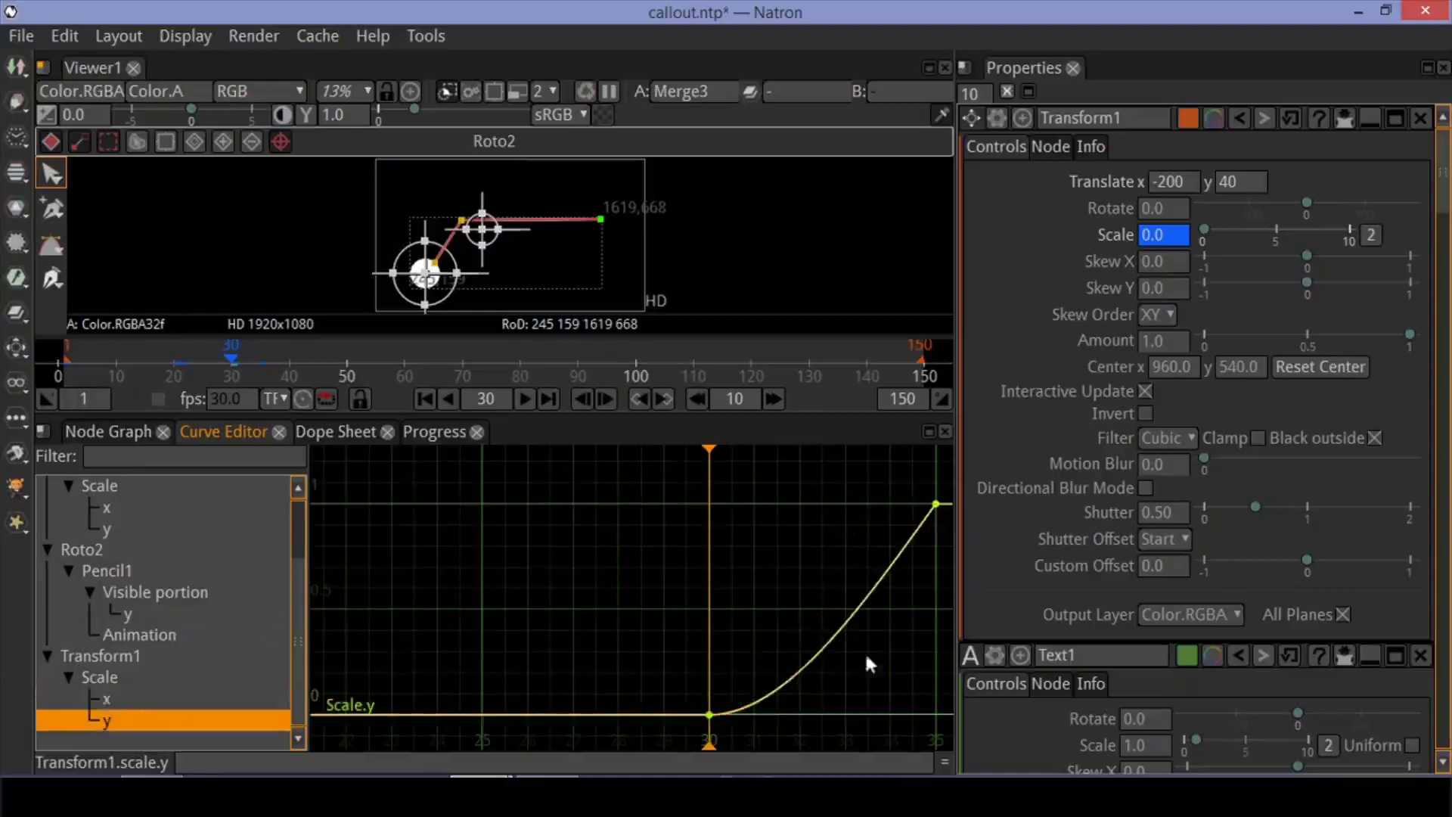
pyautogui.click(935, 504)
pyautogui.moveTo(907, 542); pyautogui.dragTo(859, 504)
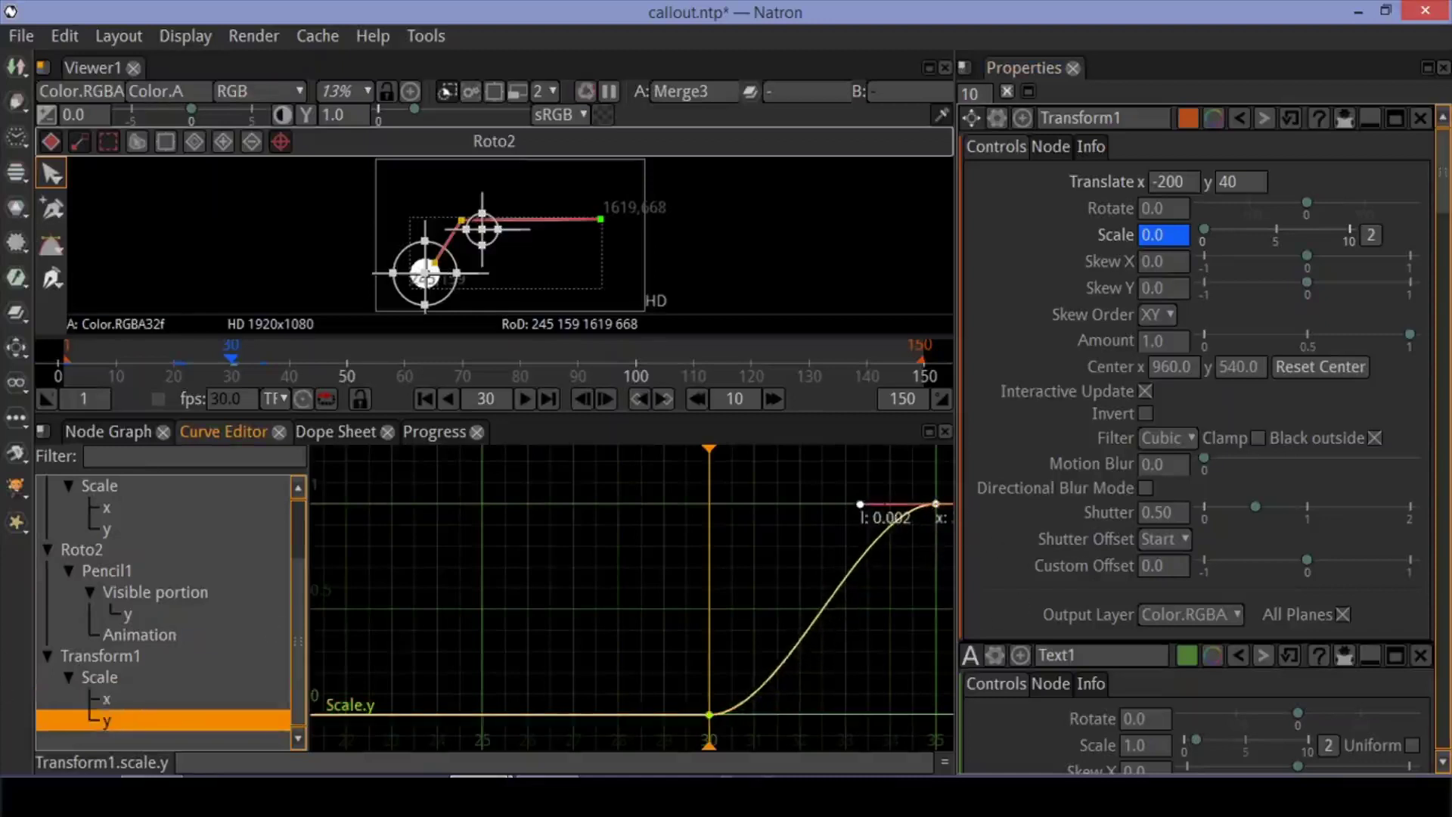
# Play the eased animation from frame 1, stop it, and rewind to frame 1
pyautogui.click(425, 399)
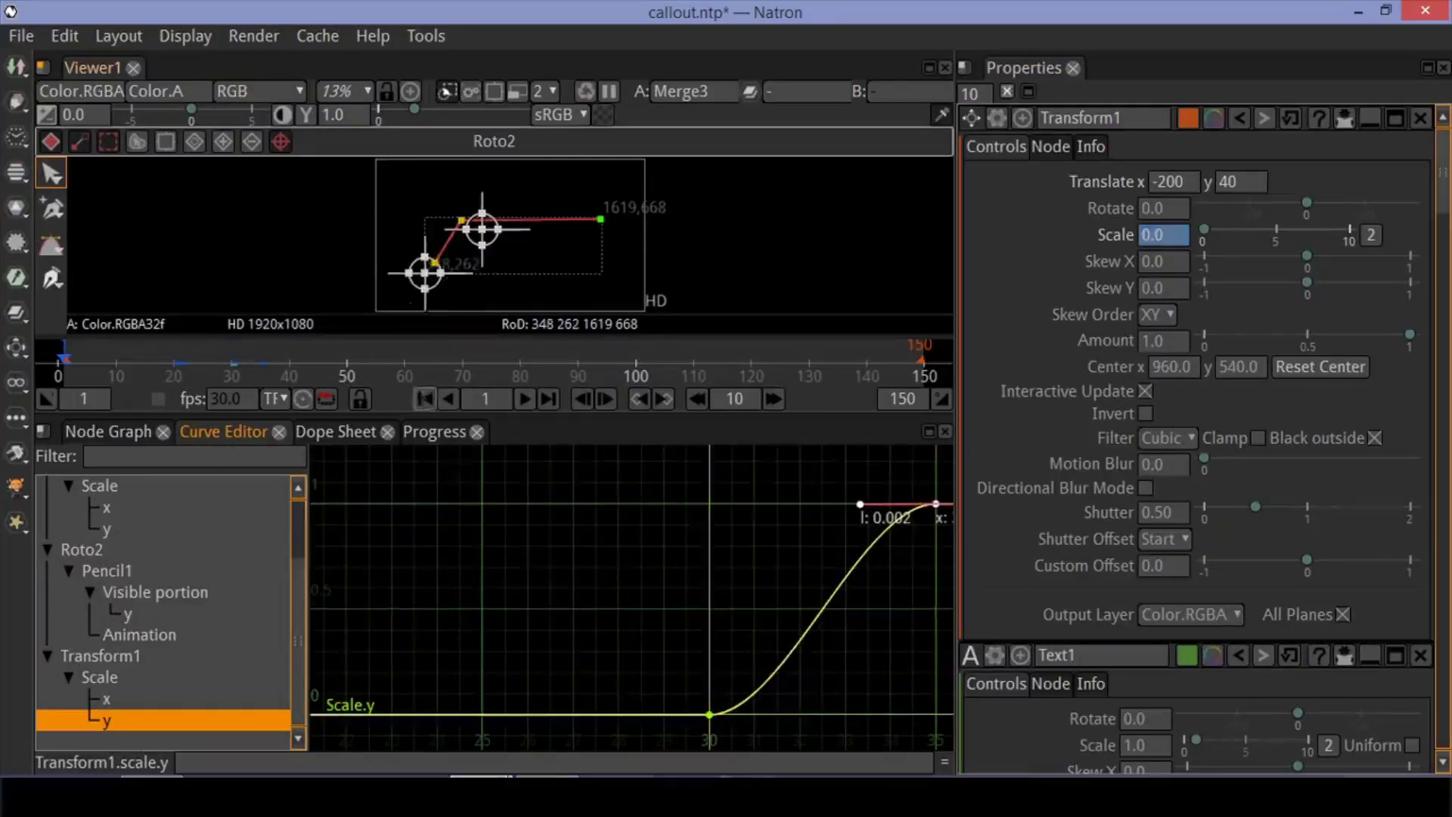
pyautogui.click(523, 400)
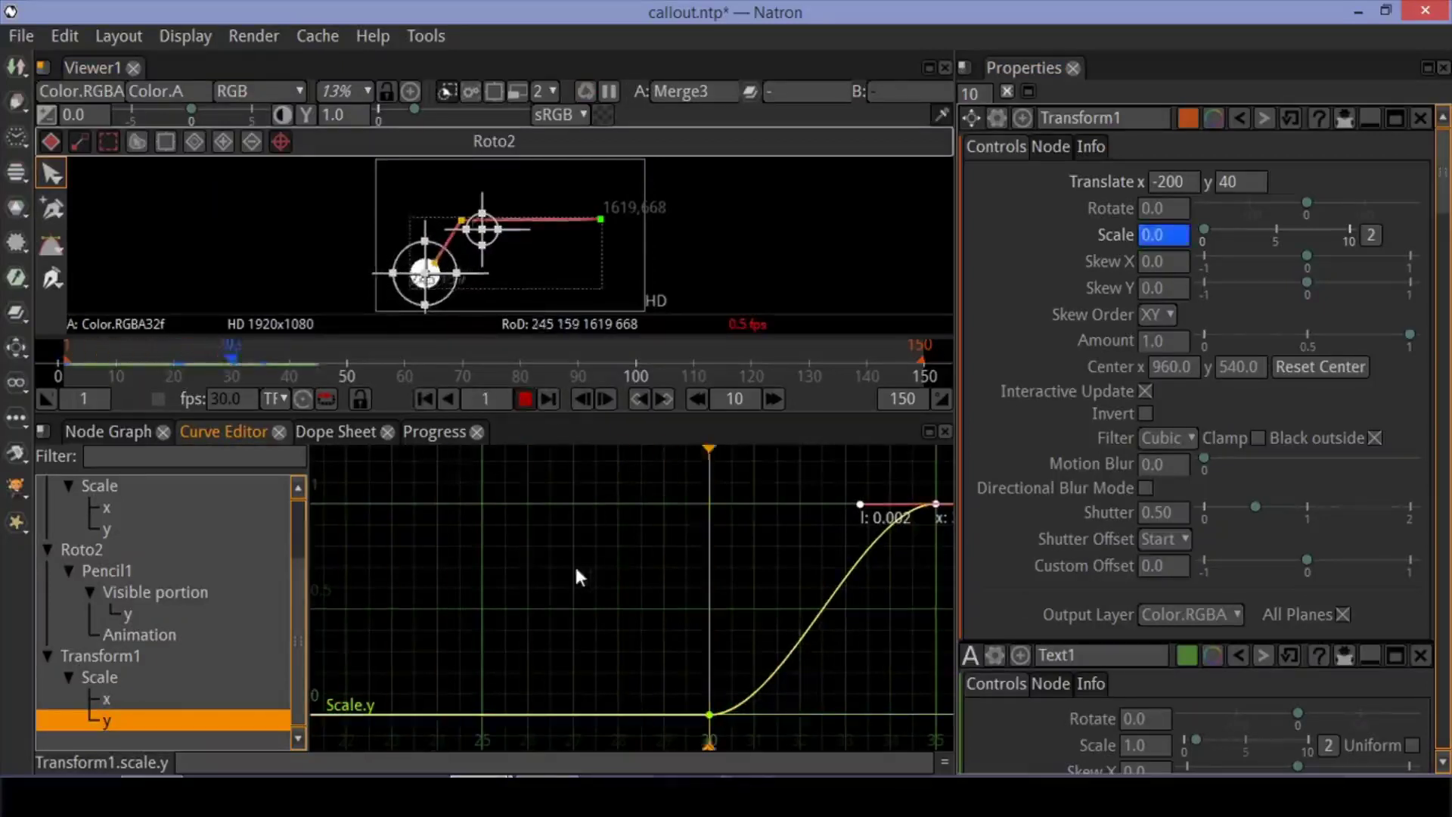
pyautogui.click(525, 399)
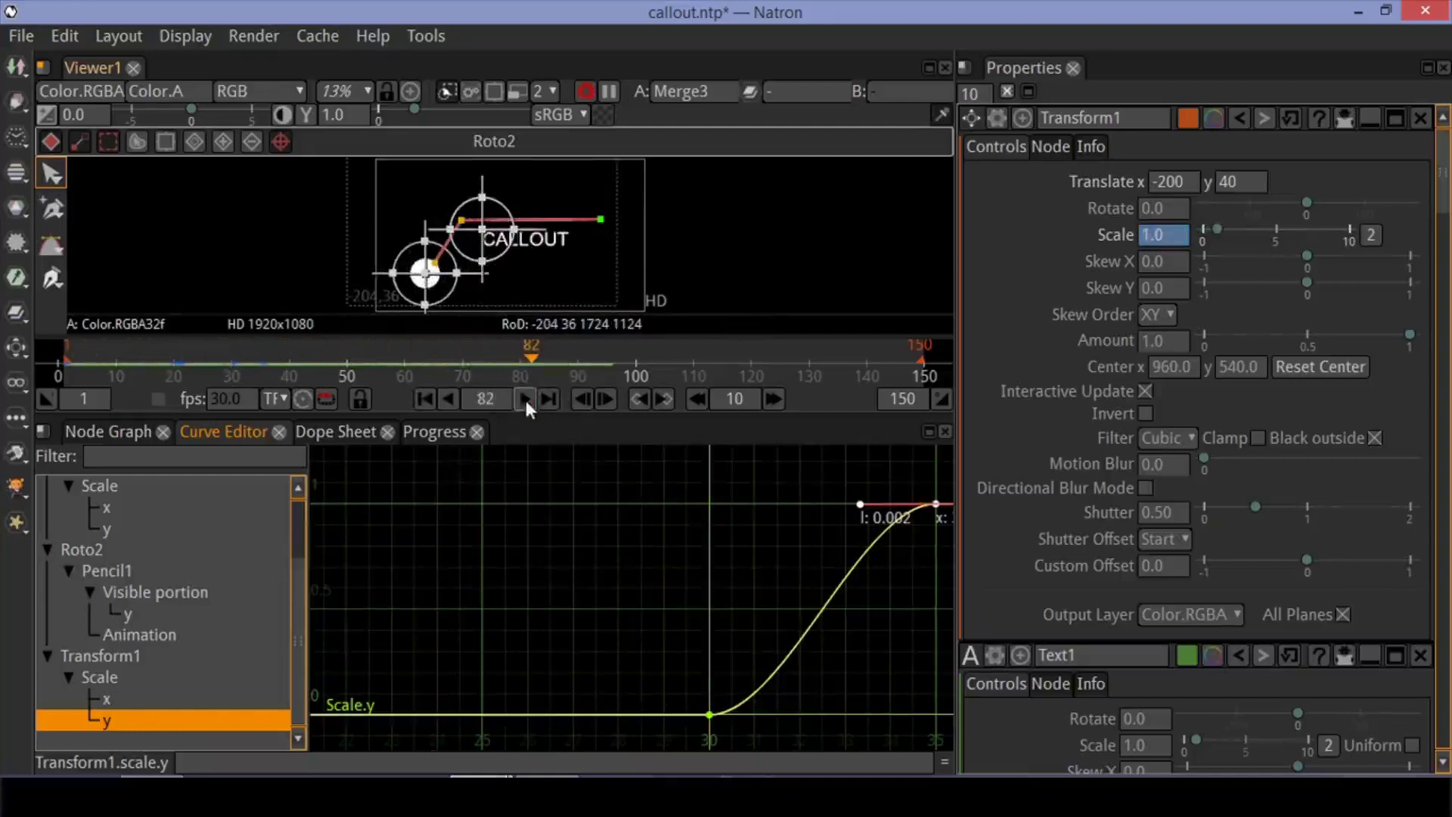
pyautogui.click(435, 399)
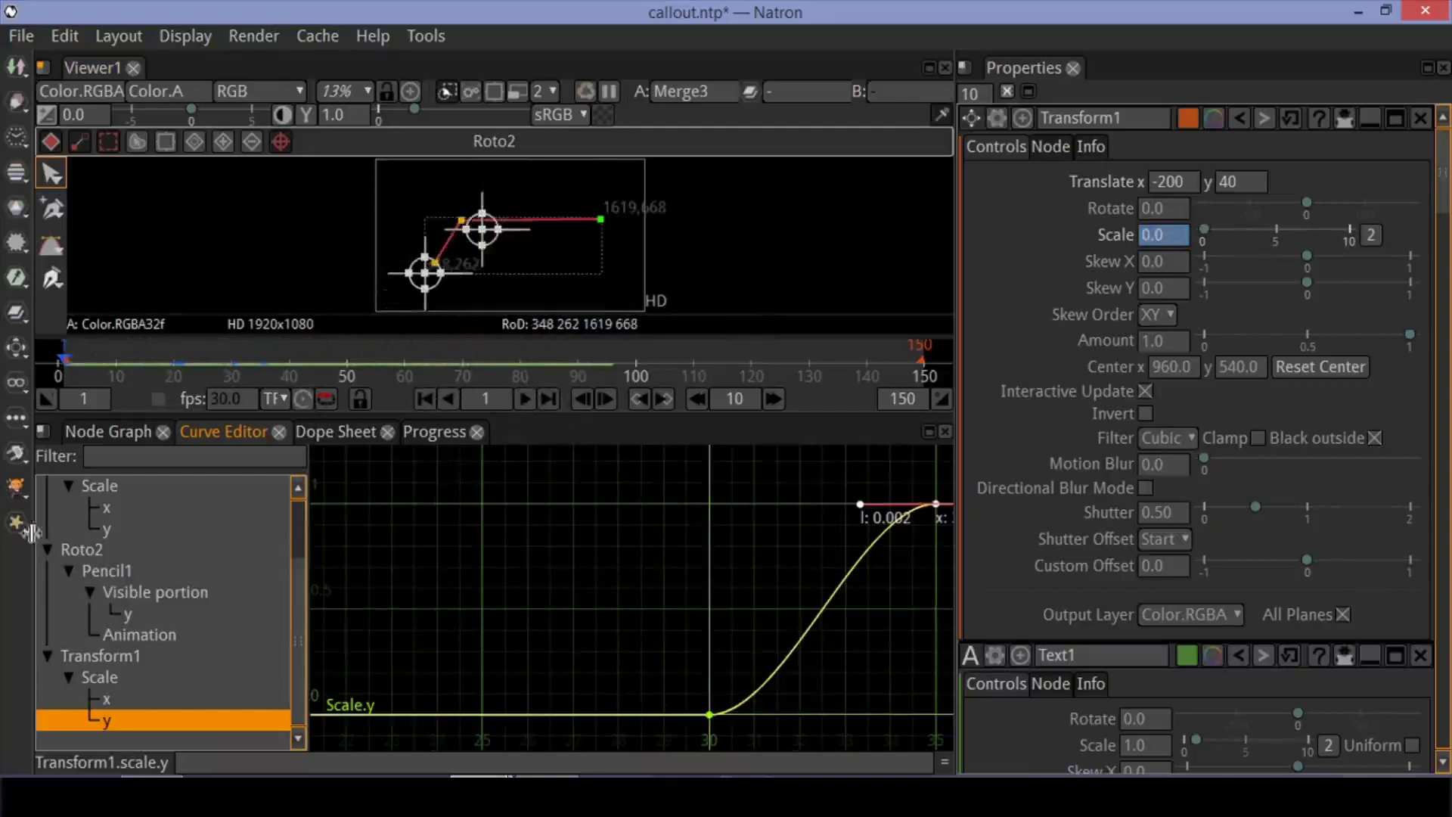
# Back in the Node Graph, select Merge3 and bring up the node search
pyautogui.click(121, 430)
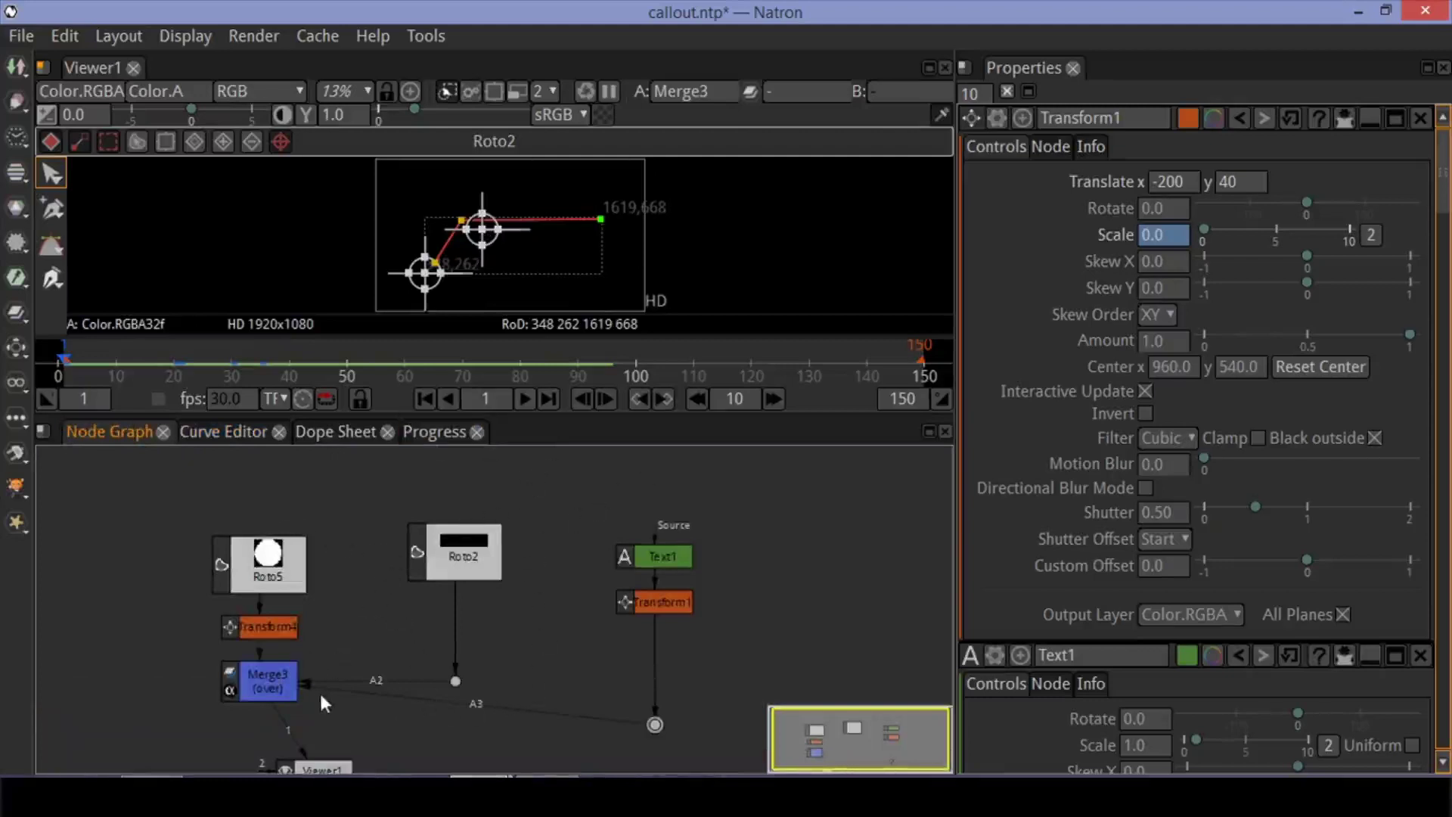
pyautogui.click(257, 685)
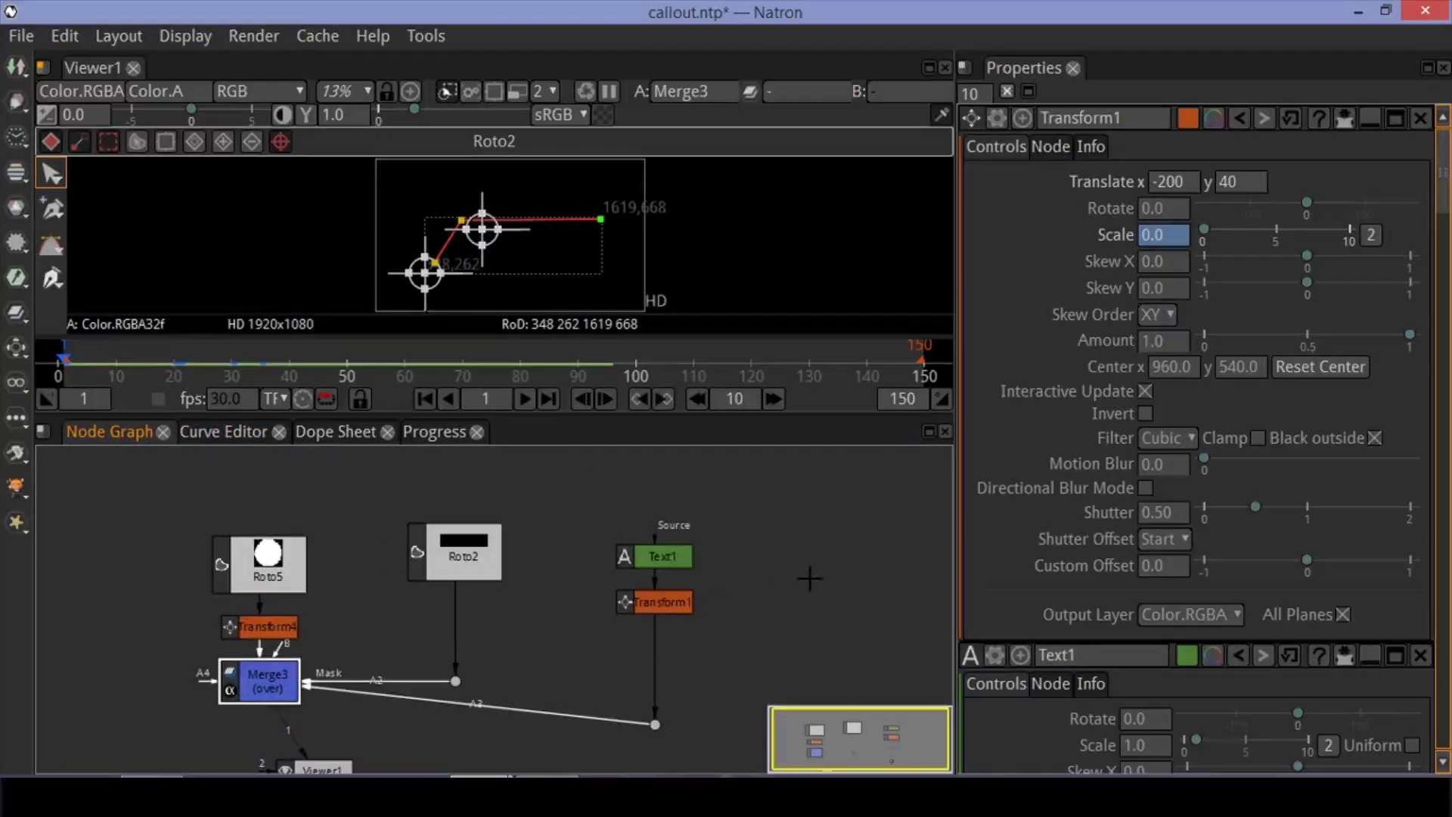
pyautogui.press('Tab')
pyautogui.click(814, 544)
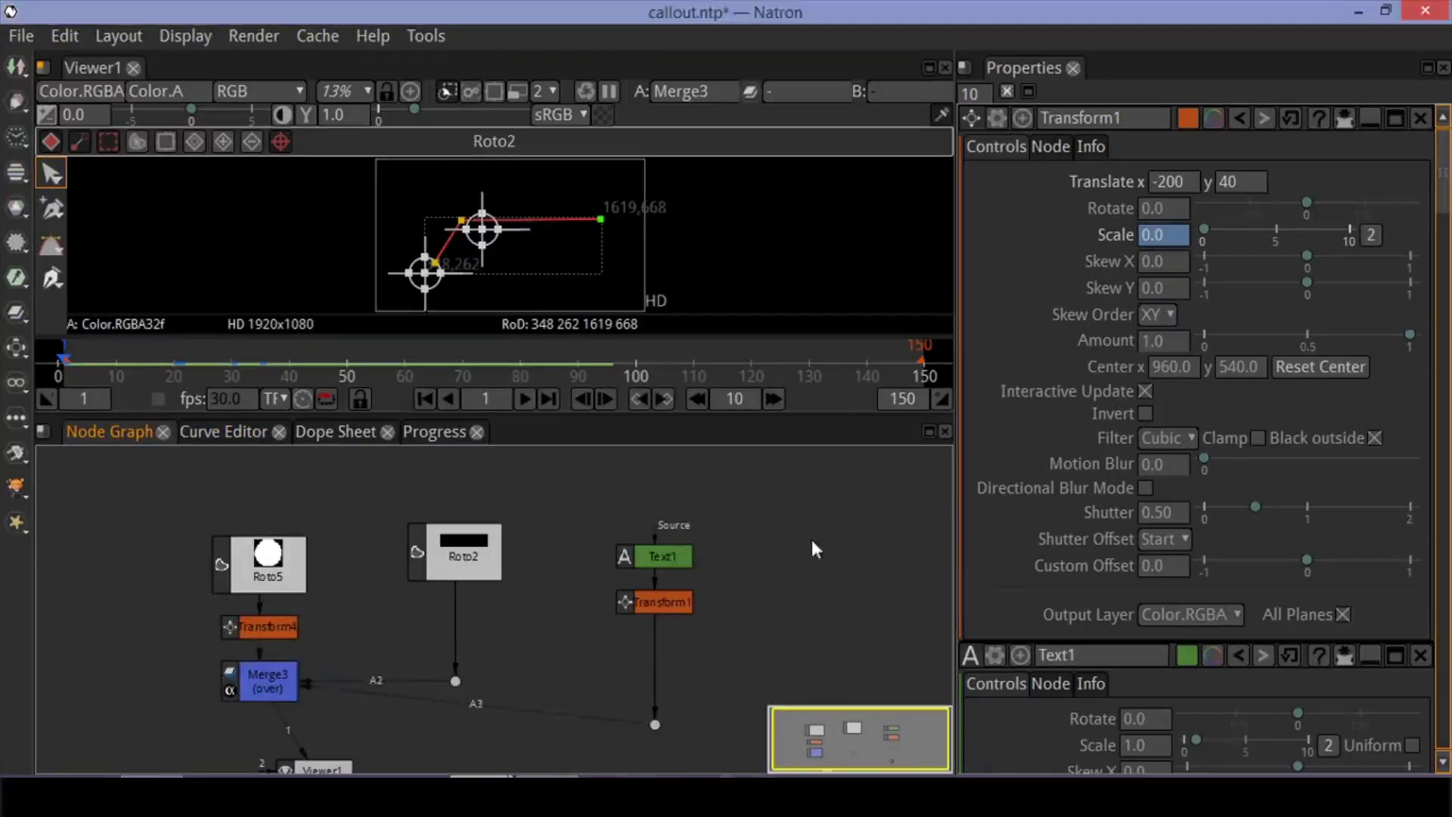
pyautogui.press('Tab')
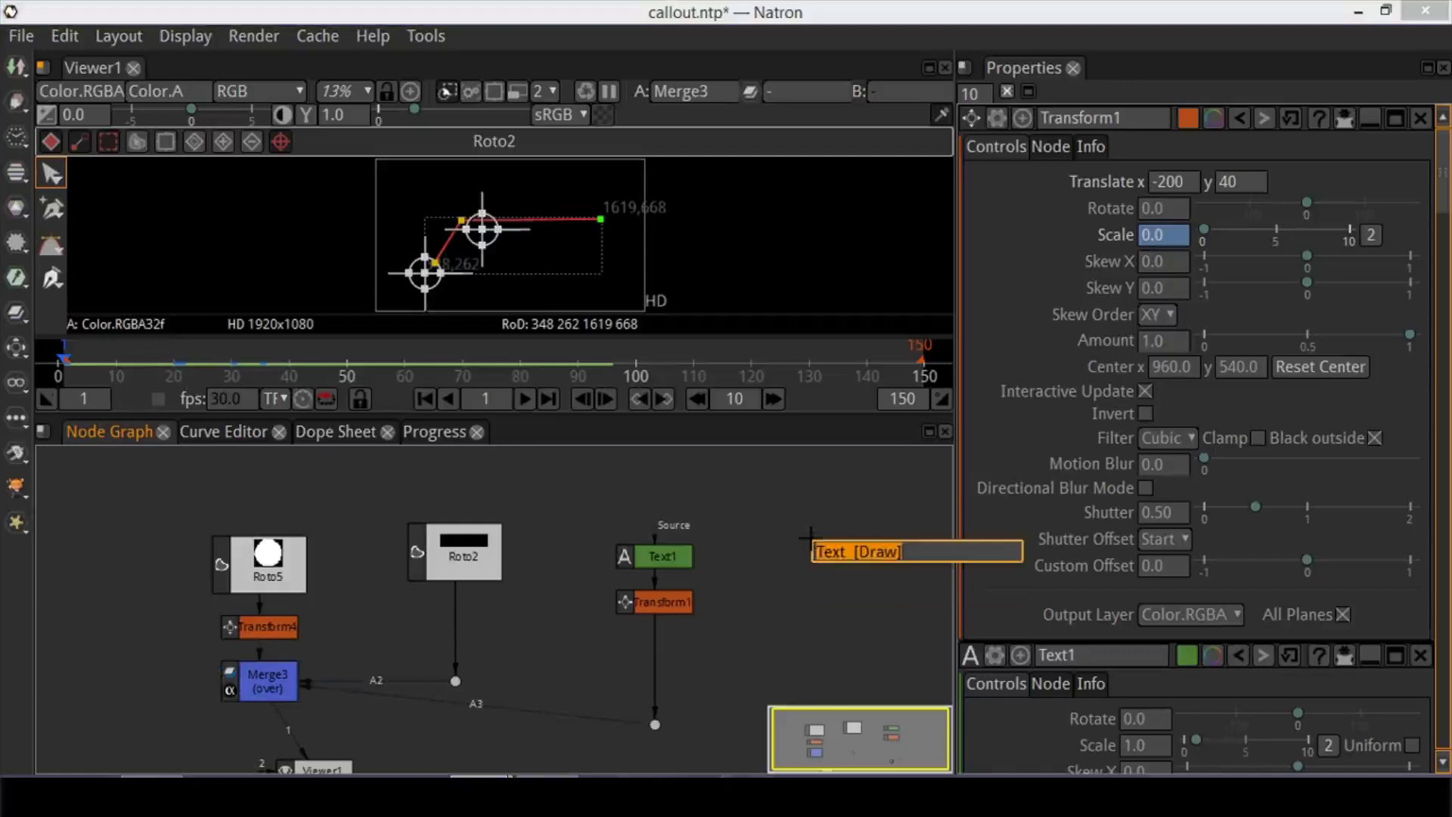
# Add a Solid node and connect it to Merge3 as the background
pyautogui.write('soli')
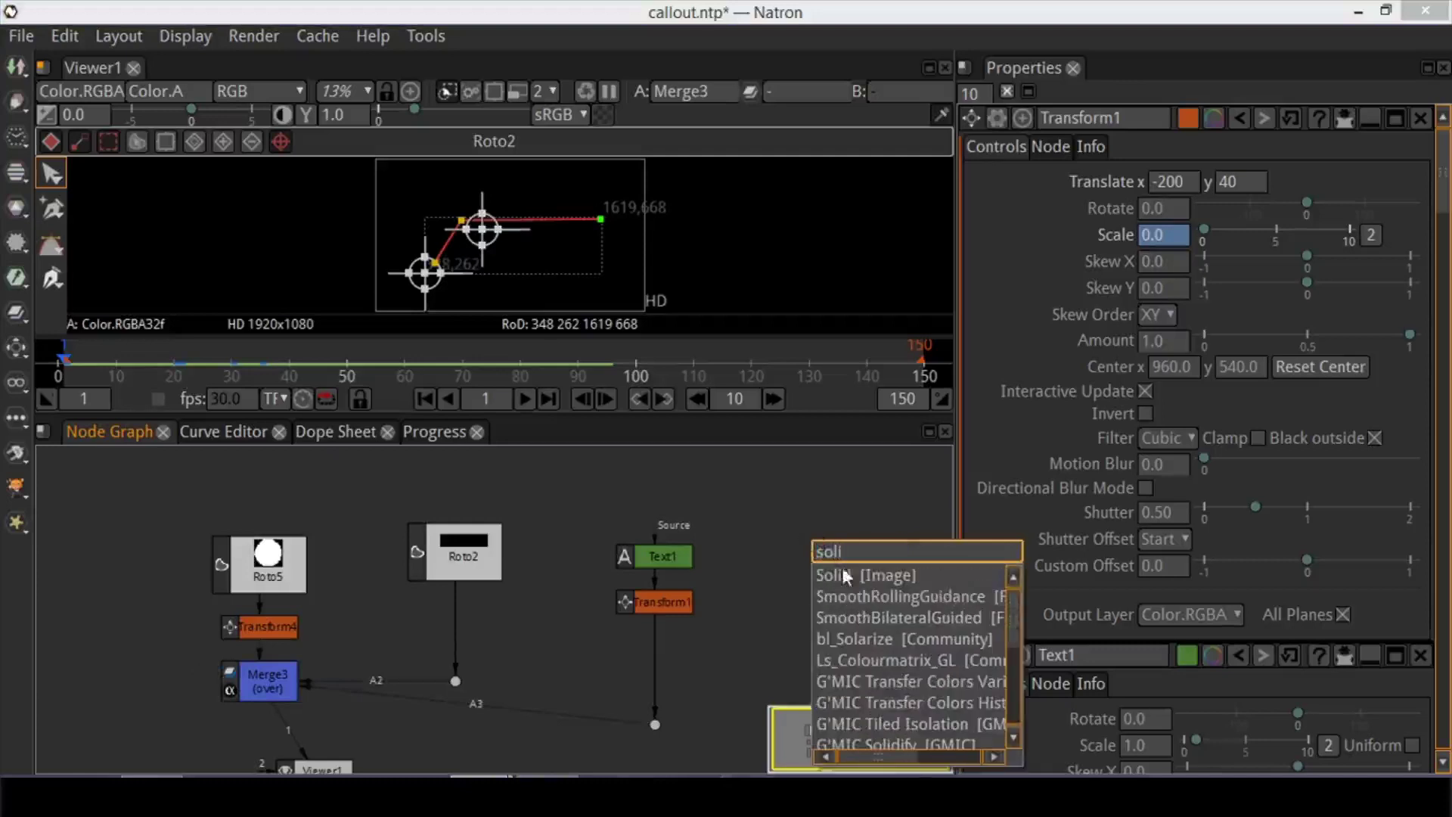
pyautogui.click(845, 576)
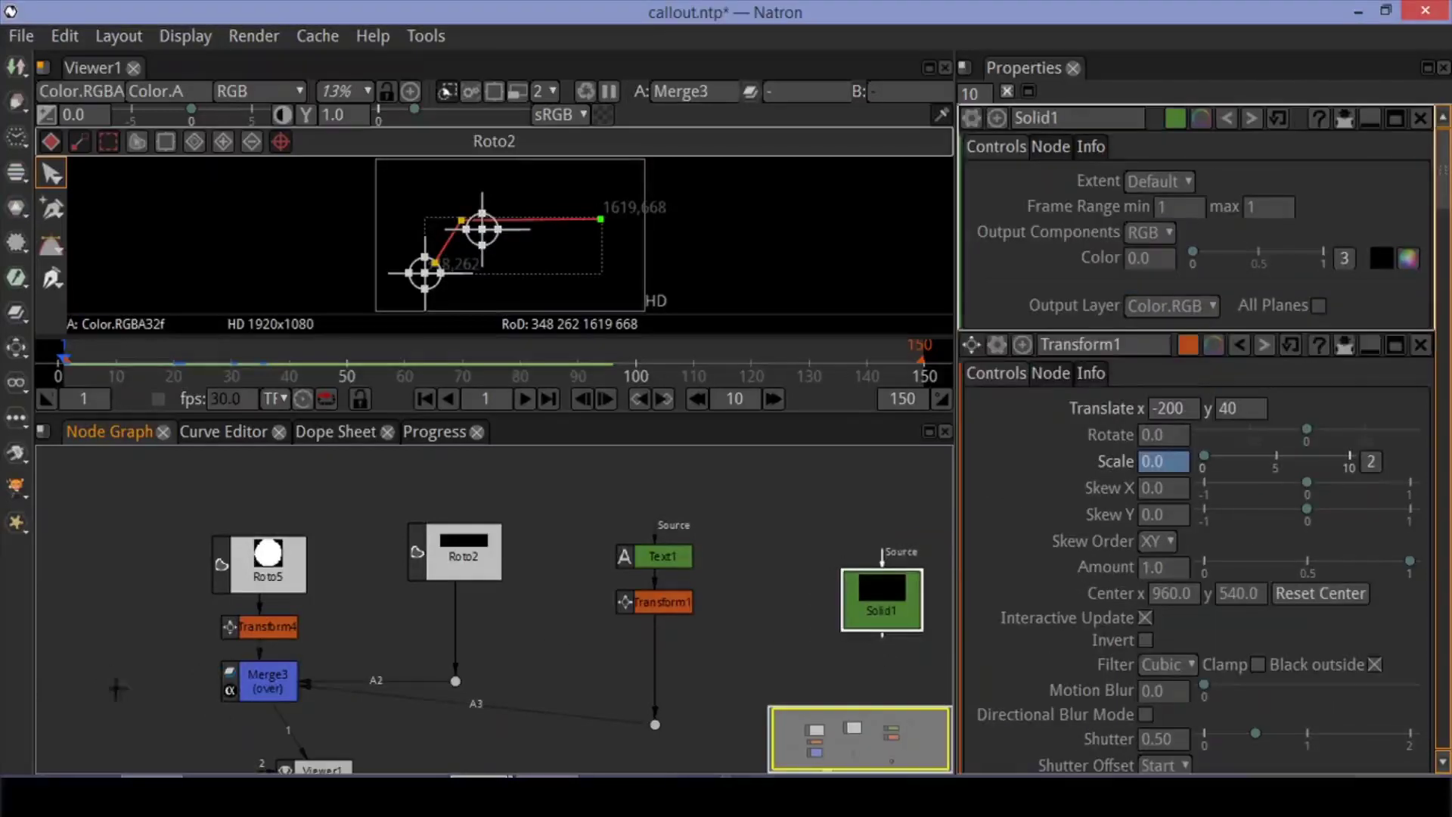
pyautogui.click(258, 686)
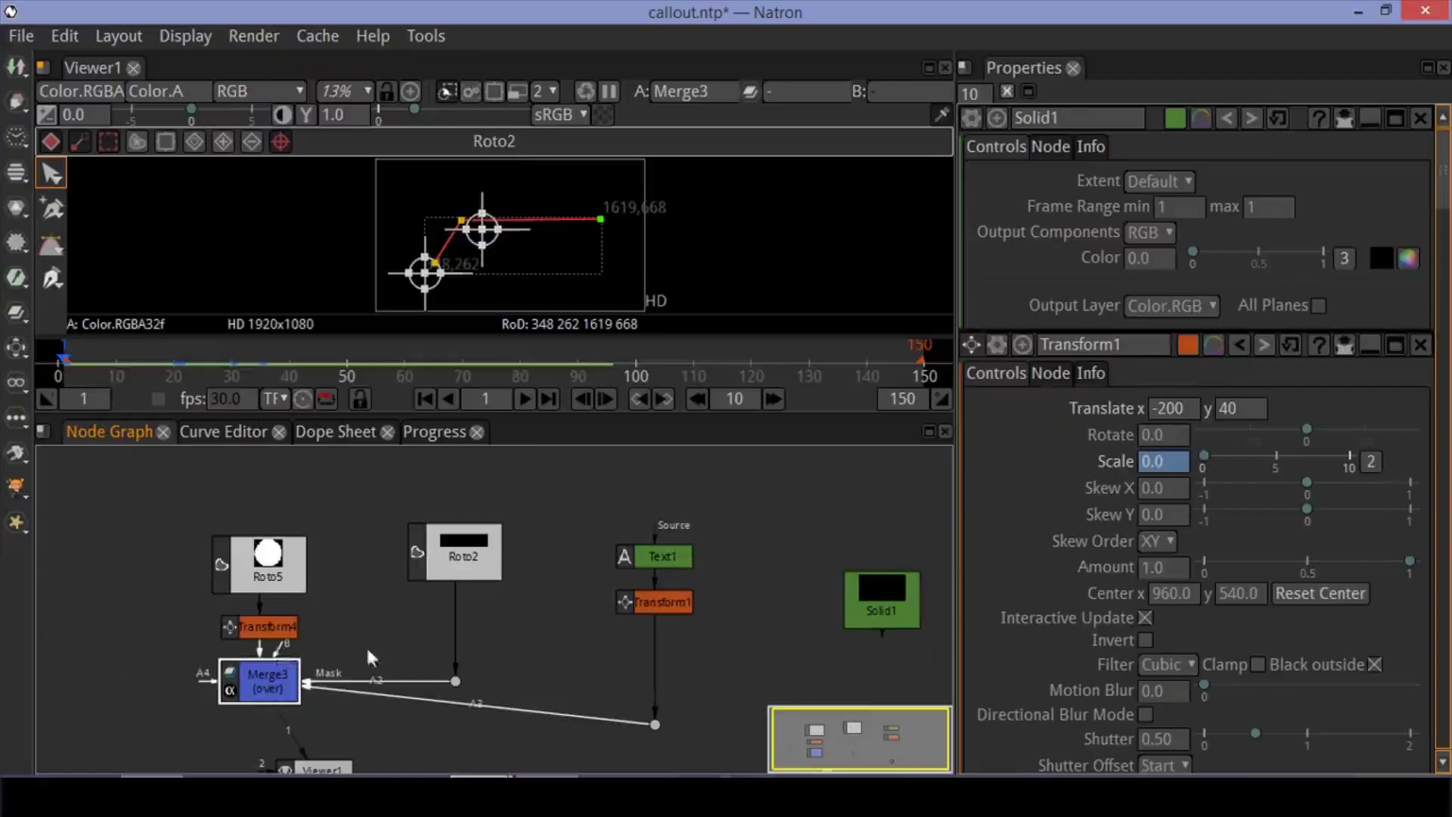
pyautogui.moveTo(856, 603)
pyautogui.mouseDown()
pyautogui.moveTo(47, 572)
pyautogui.moveTo(104, 639)
pyautogui.mouseUp()
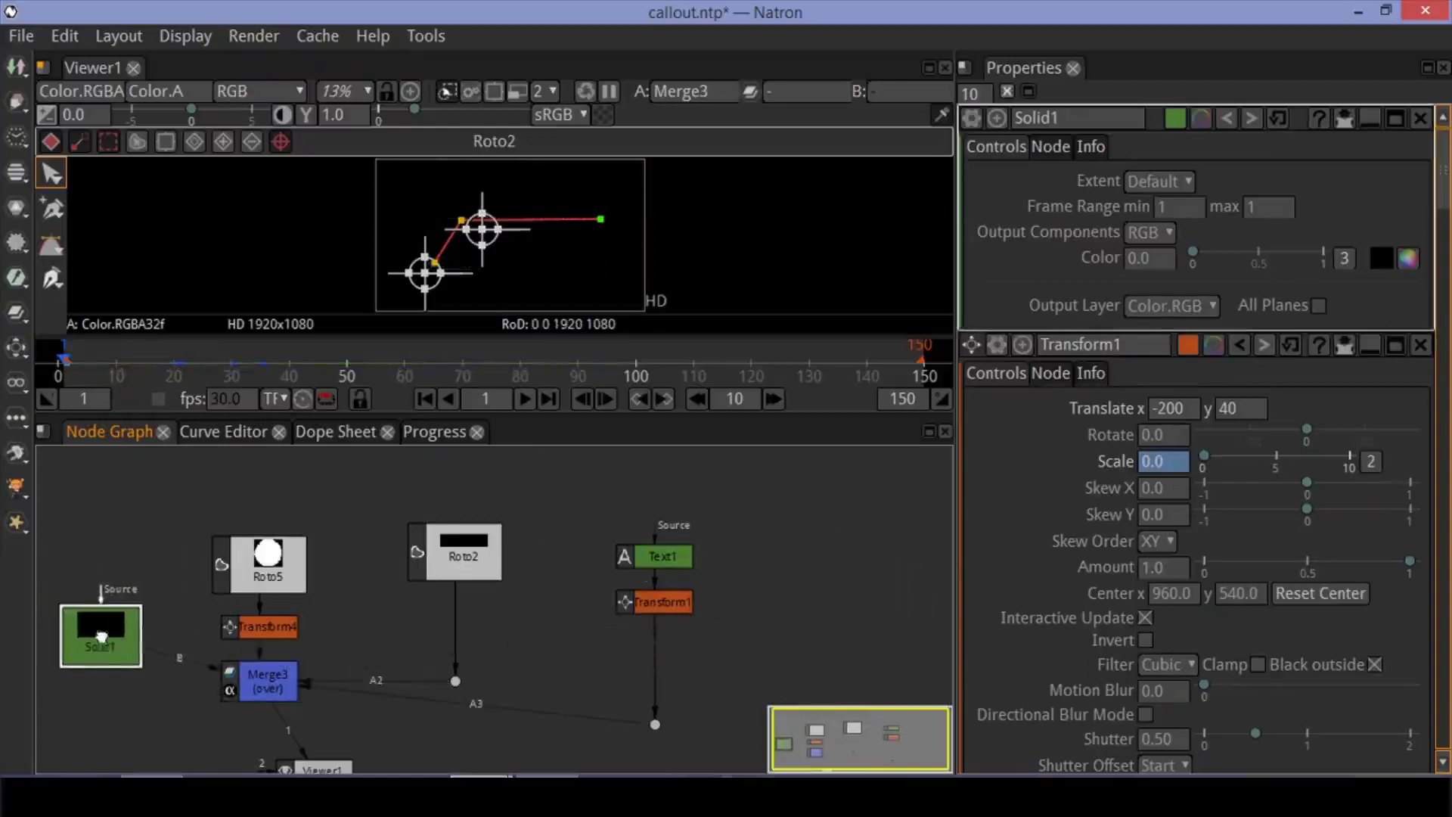
# Set Solid1's colour to dark navy blue (0.0065, 0, 0.1195)
pyautogui.click(1410, 263)
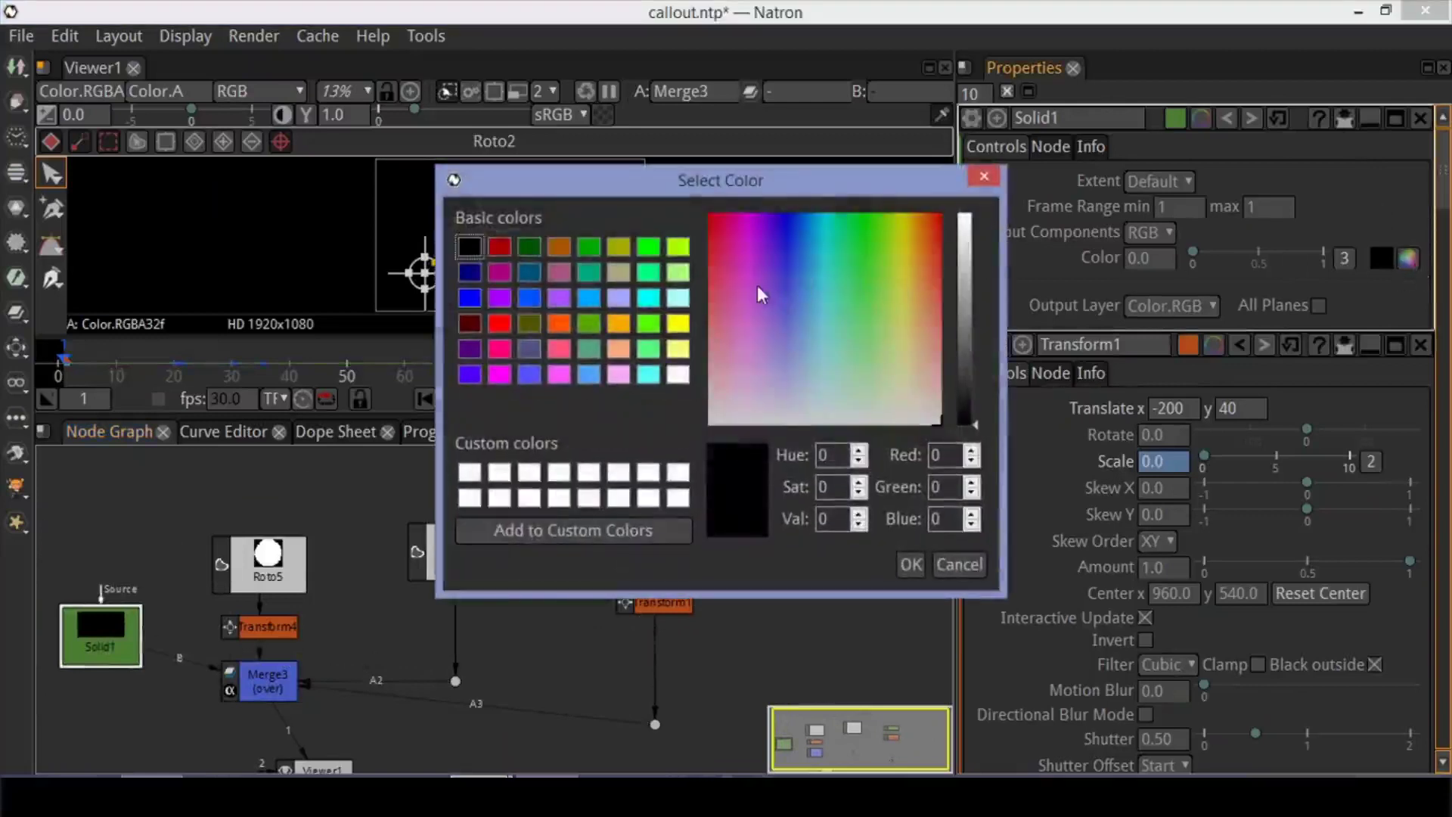
pyautogui.click(757, 287)
pyautogui.click(967, 243)
pyautogui.click(971, 256)
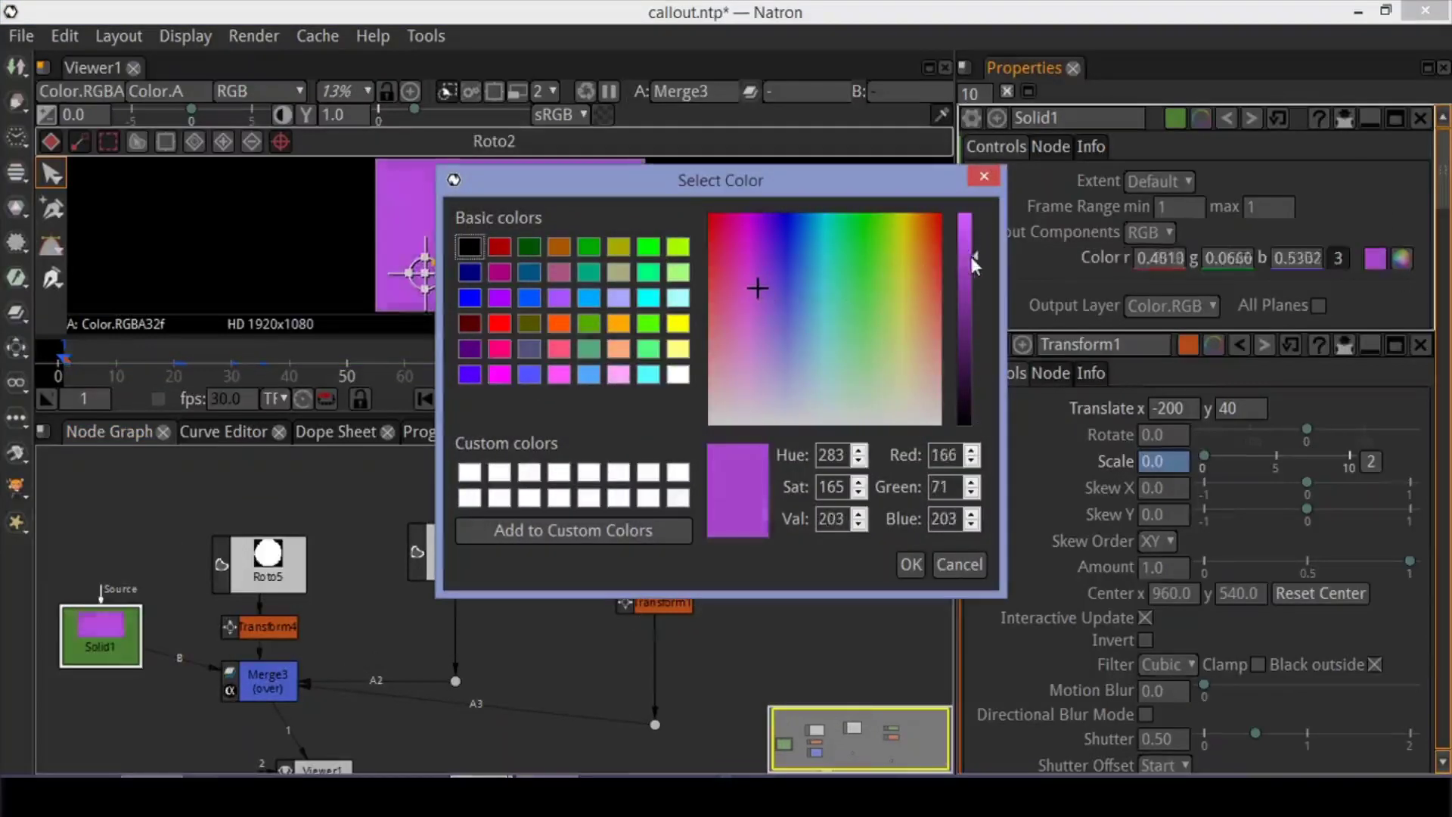
pyautogui.click(790, 235)
pyautogui.moveTo(791, 239); pyautogui.dragTo(805, 201)
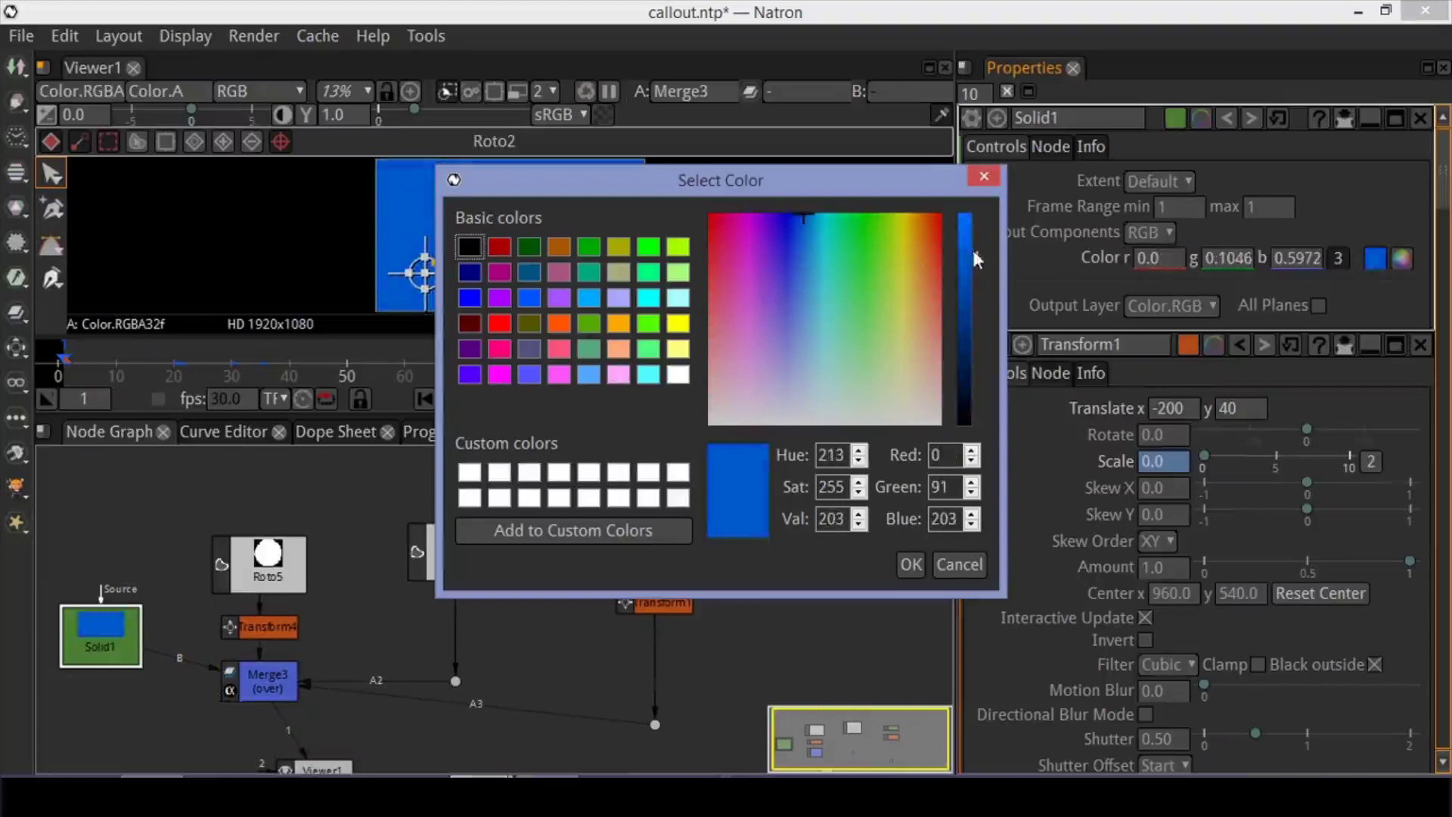
pyautogui.moveTo(973, 254); pyautogui.dragTo(968, 323)
pyautogui.click(787, 215)
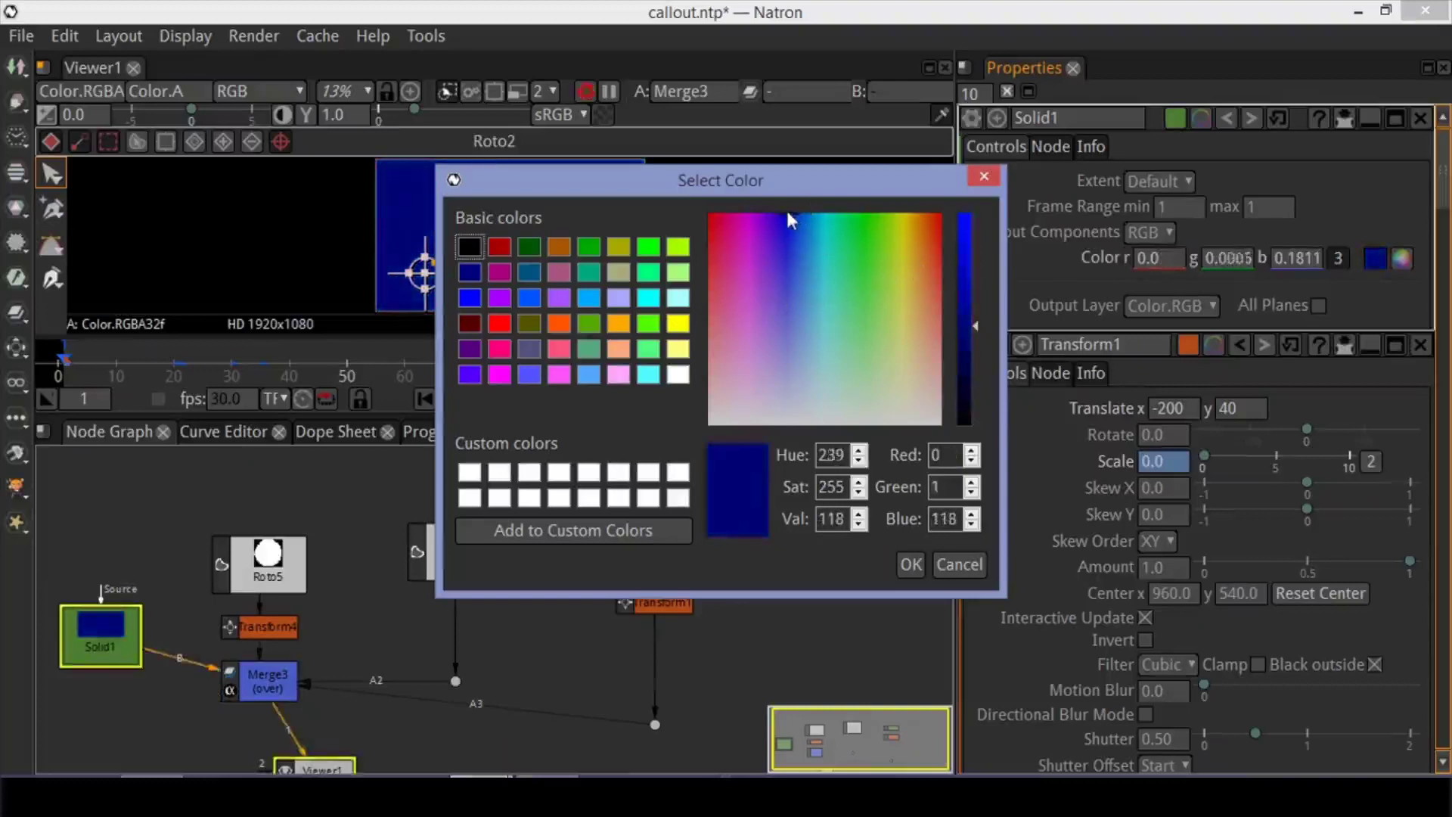
pyautogui.moveTo(787, 214); pyautogui.dragTo(770, 198)
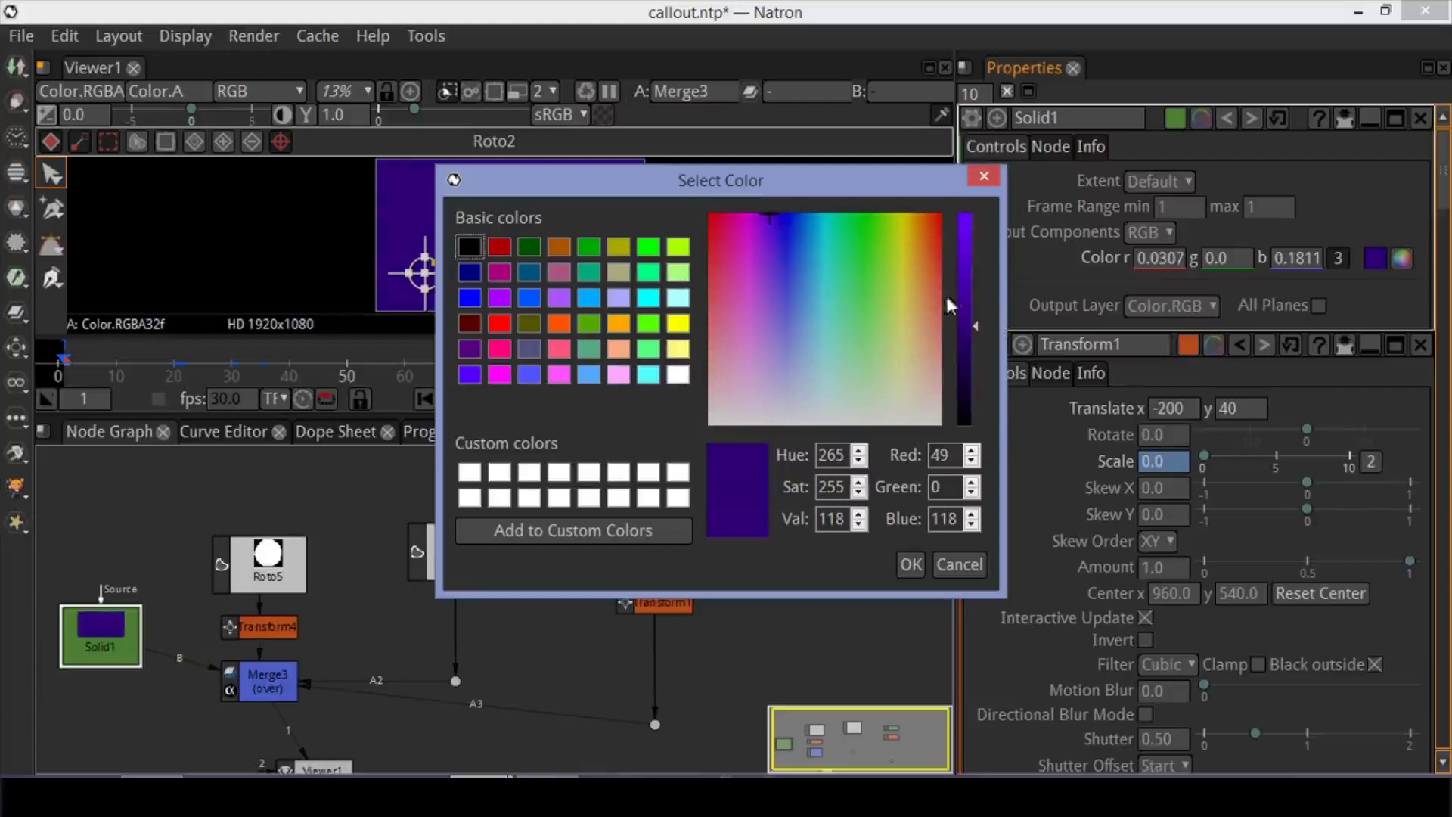
pyautogui.moveTo(766, 224); pyautogui.dragTo(777, 198)
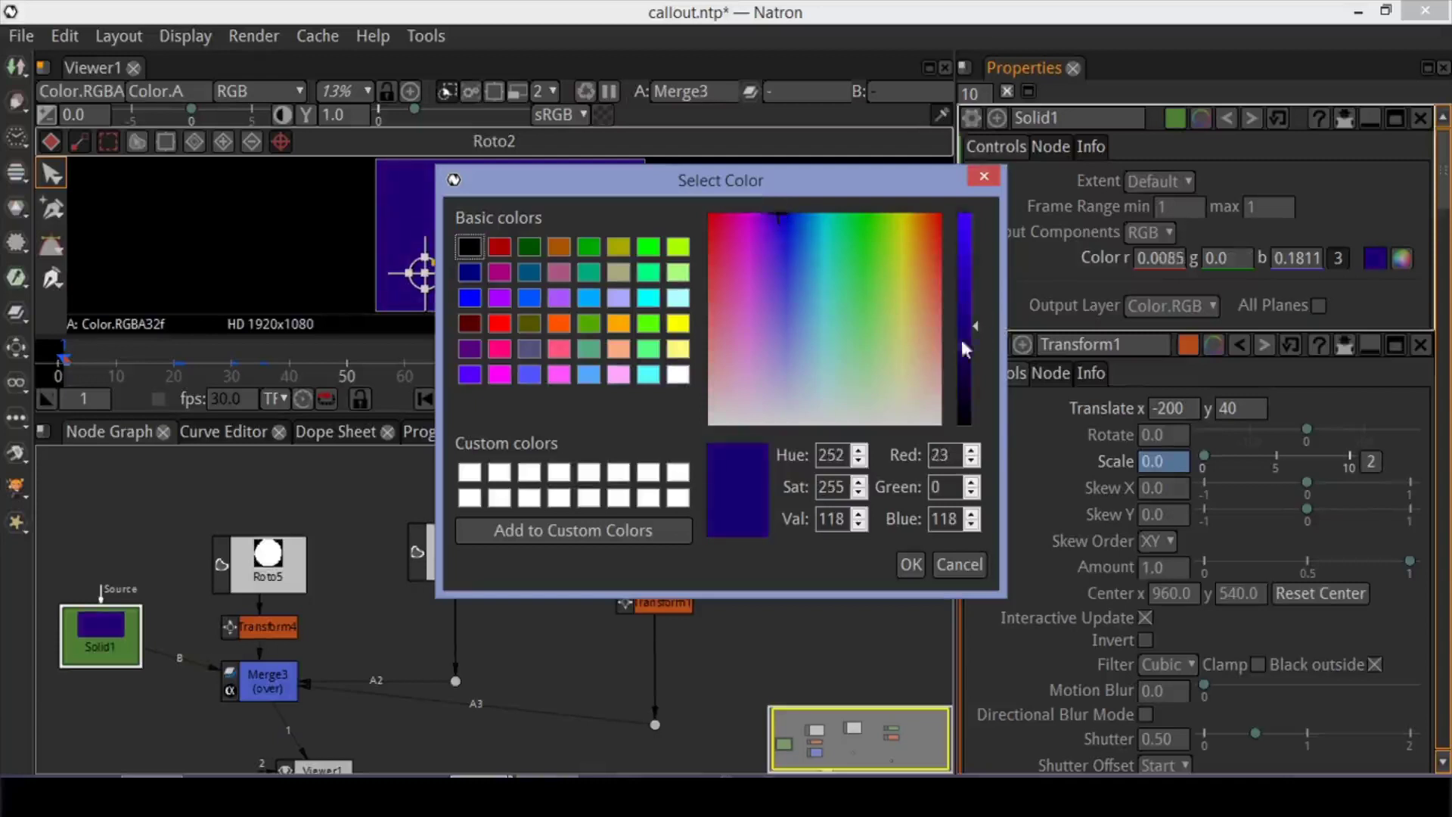
pyautogui.moveTo(972, 339); pyautogui.dragTo(973, 347)
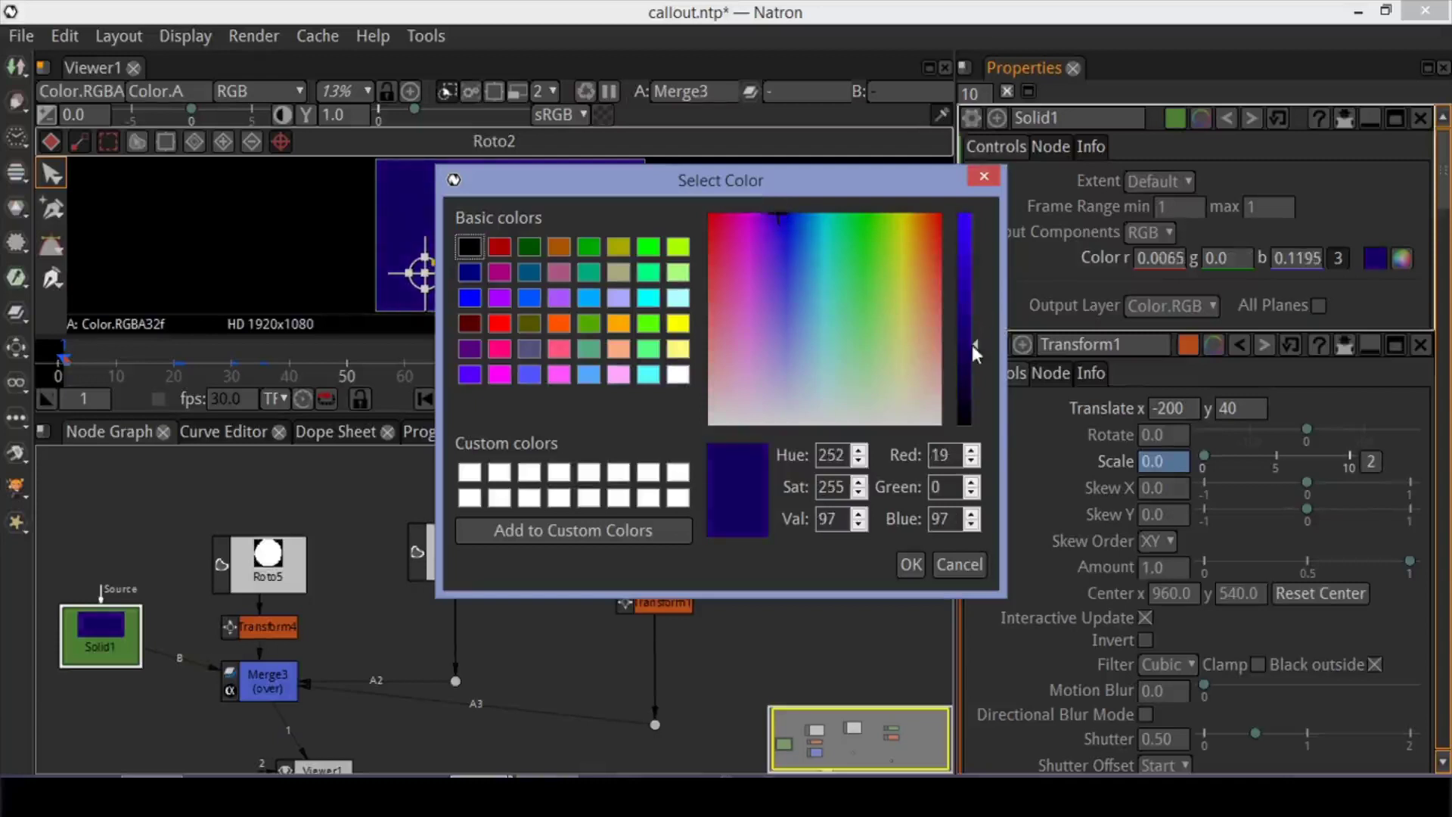
pyautogui.click(910, 564)
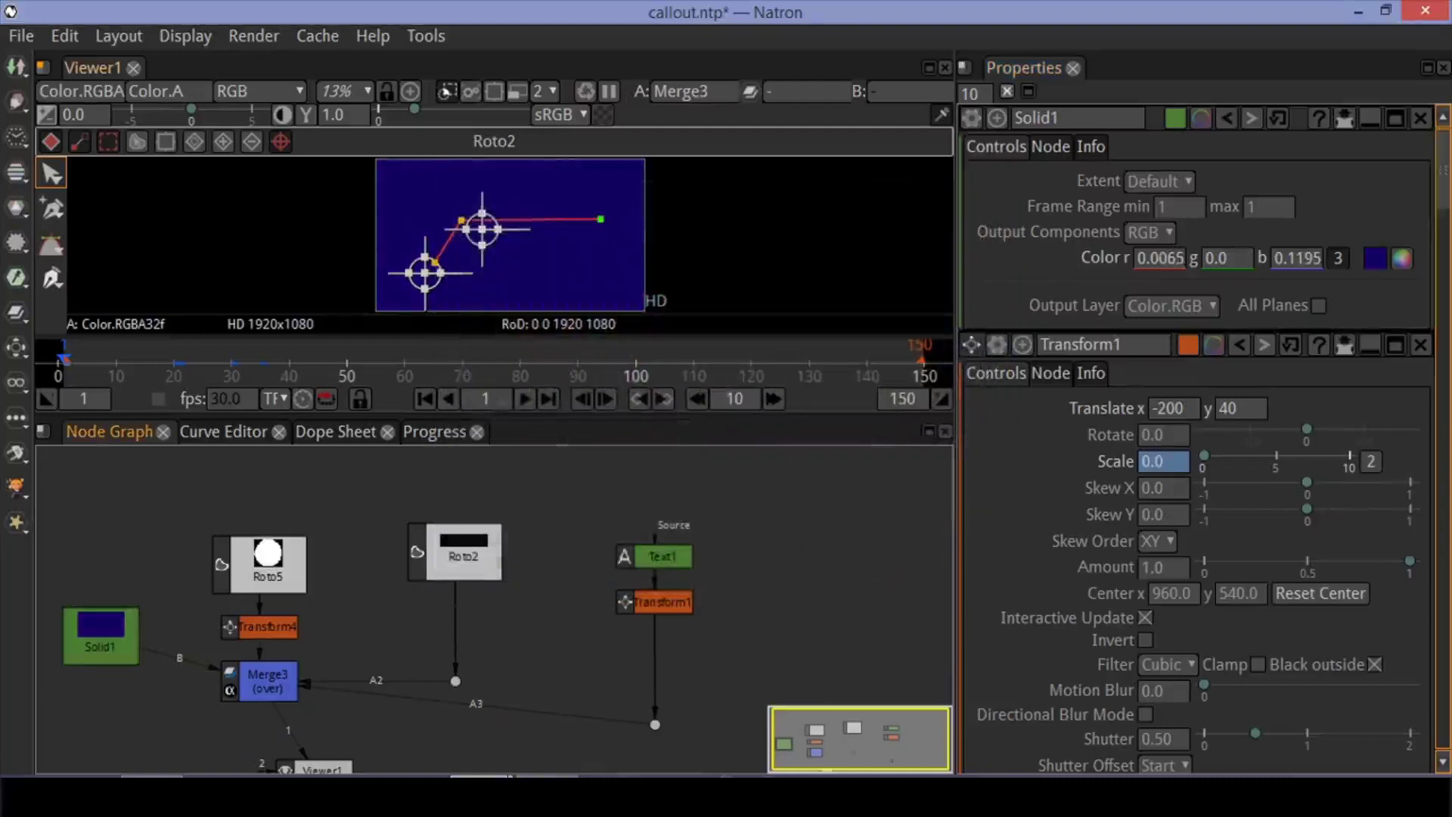
pyautogui.click(519, 401)
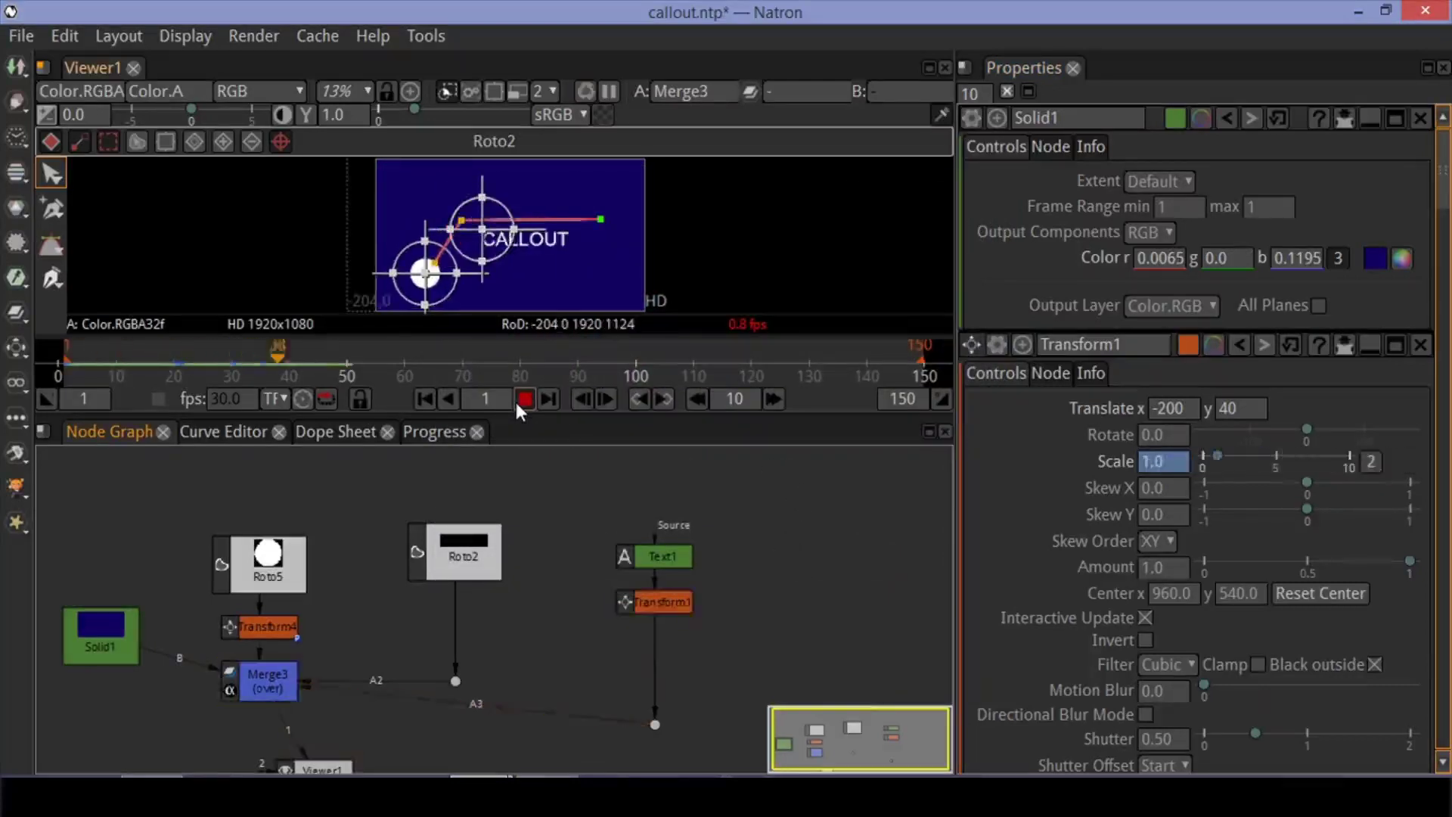
pyautogui.click(516, 403)
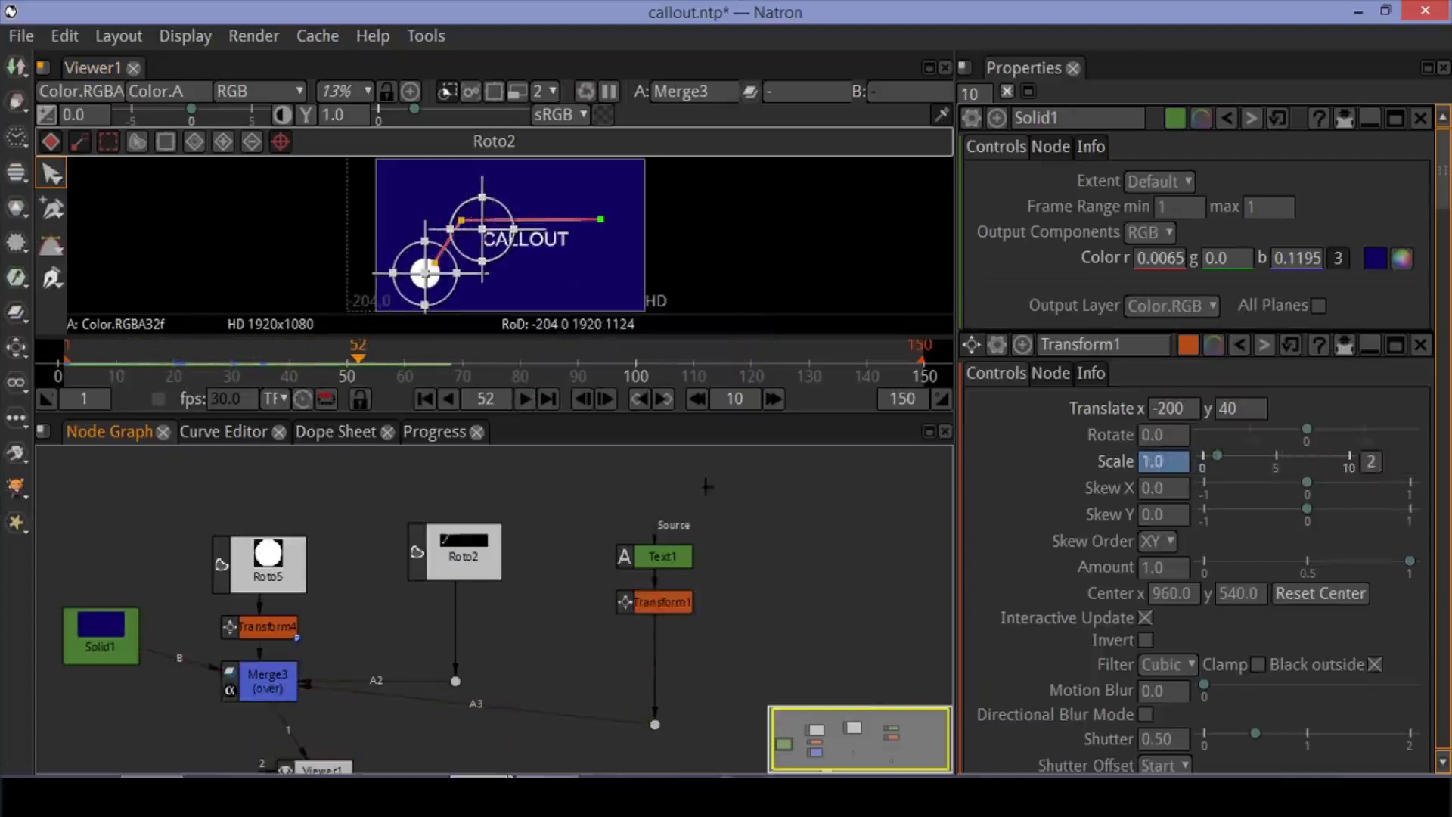
pyautogui.click(426, 399)
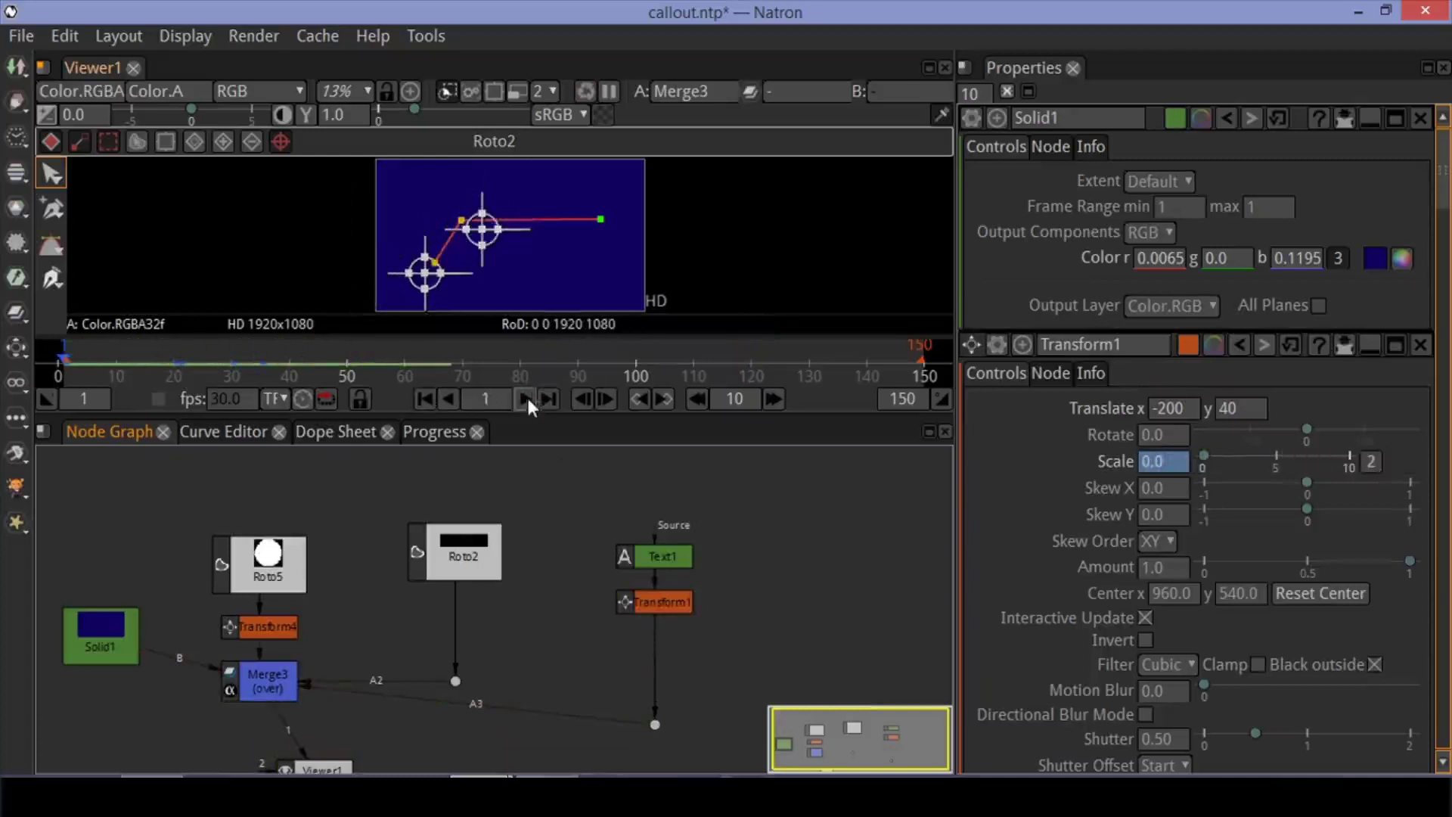
pyautogui.click(524, 398)
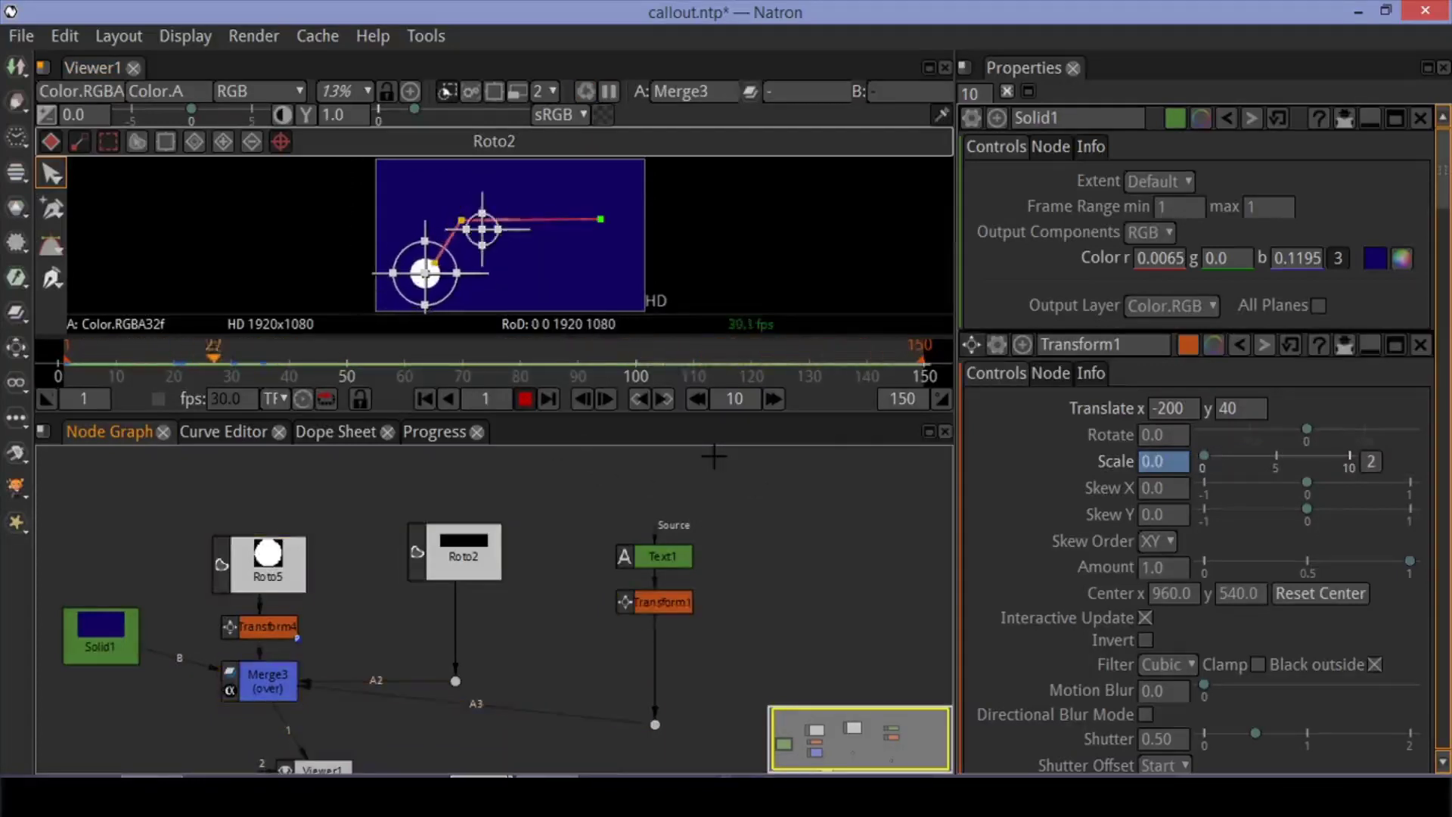
pyautogui.click(525, 397)
pyautogui.click(425, 401)
pyautogui.click(526, 397)
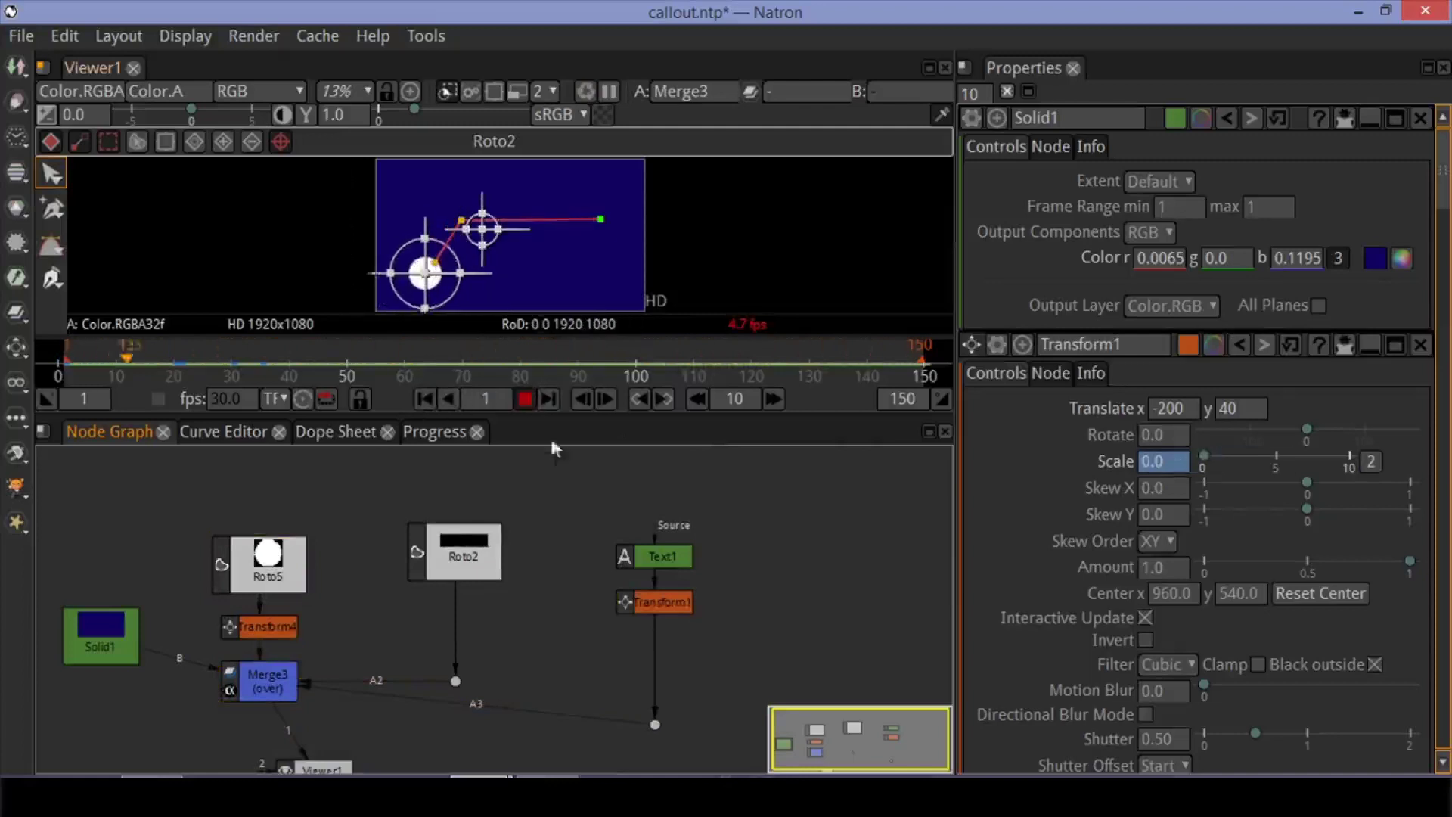